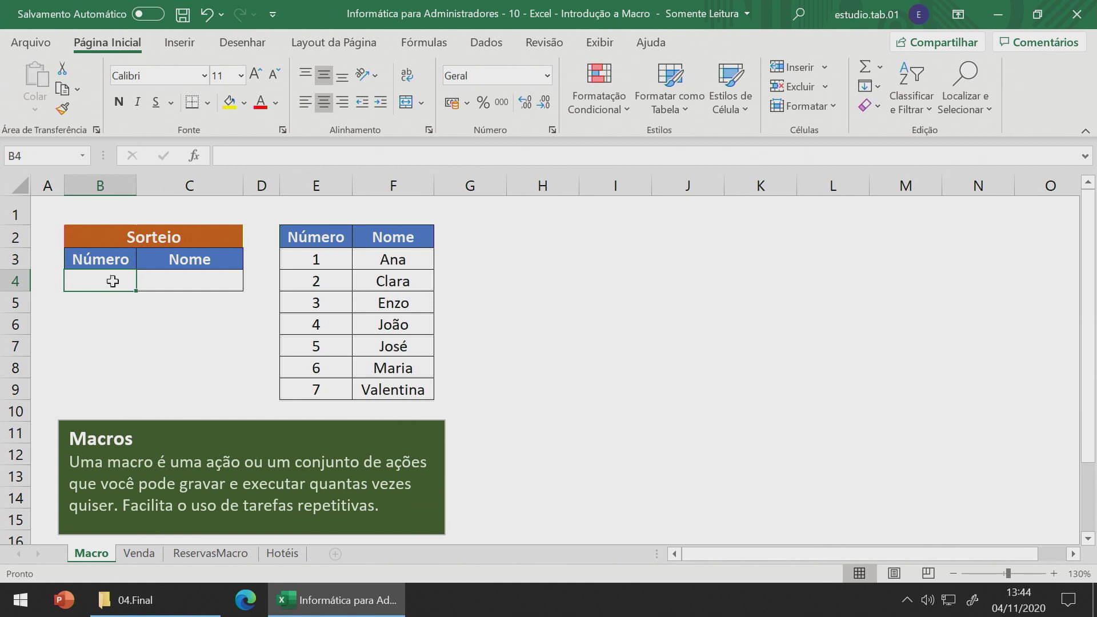
- Enter 3 as the draw number in B4 and inspect the name lookup formula in C4
double_click(113, 281)
type("3")
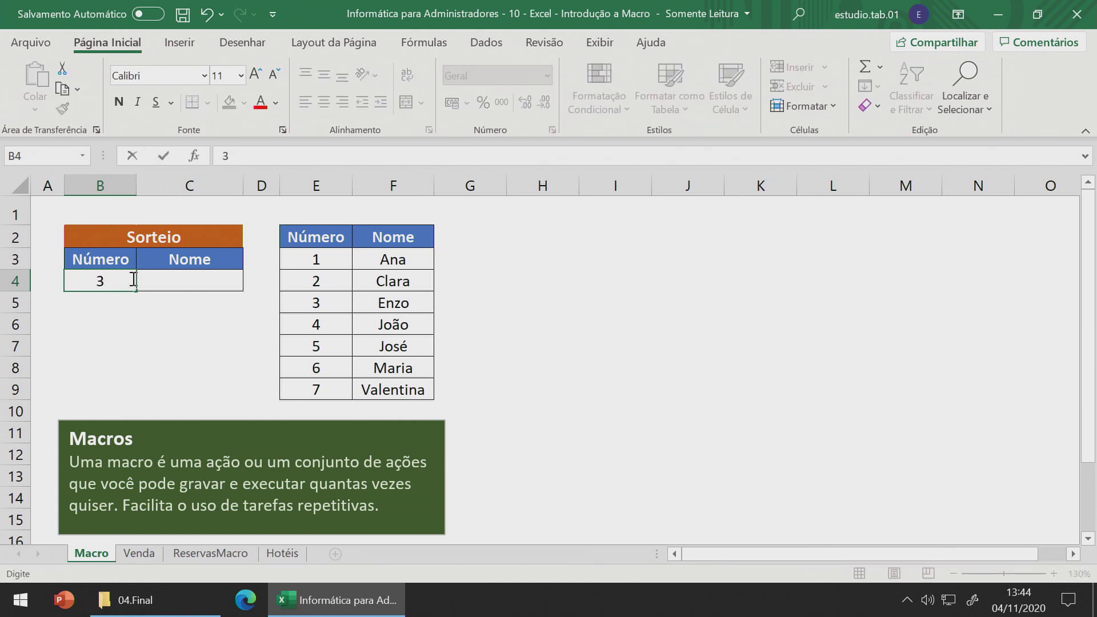
left_click(180, 326)
left_click(200, 284)
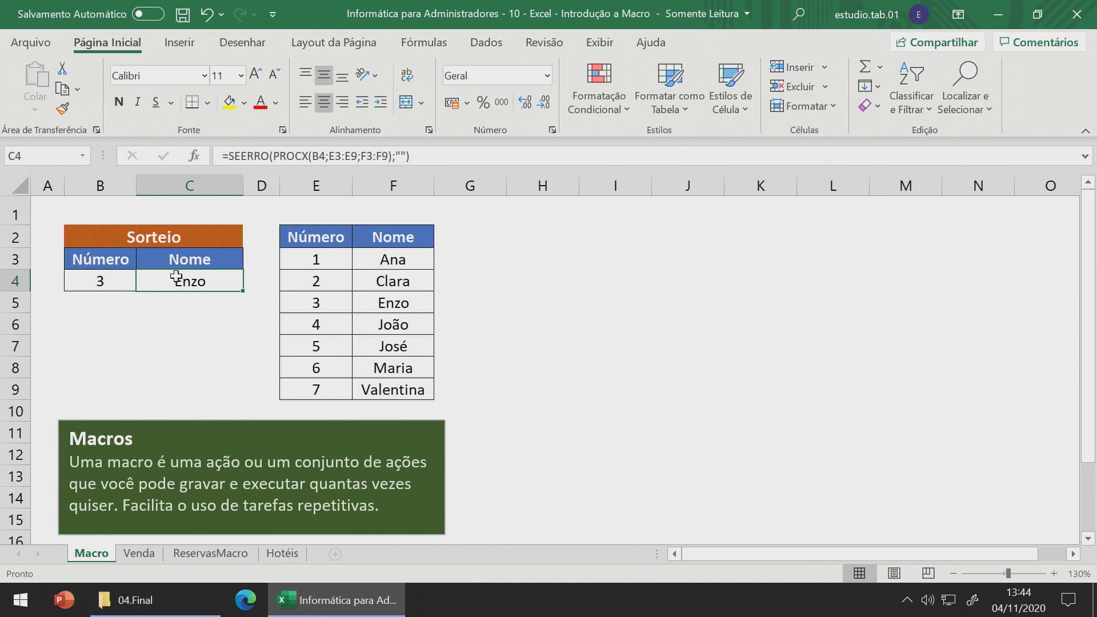
- Replace the draw number in B4 with the random-number formula =ALEATÓRIOENTRE(E3;E9)
left_click(114, 282)
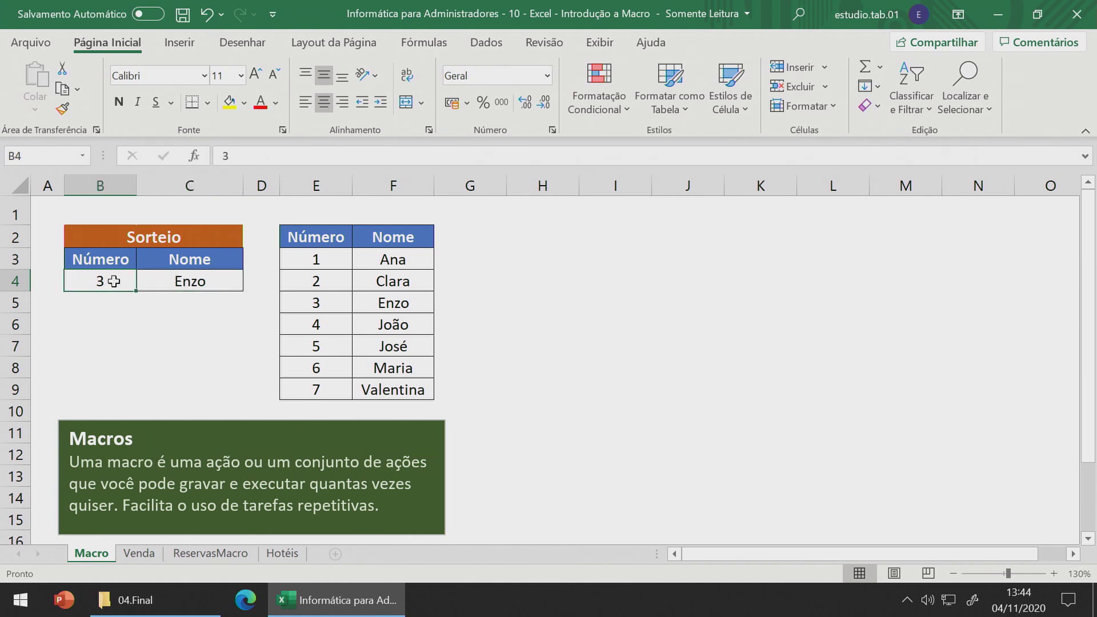
key("Delete")
type("=")
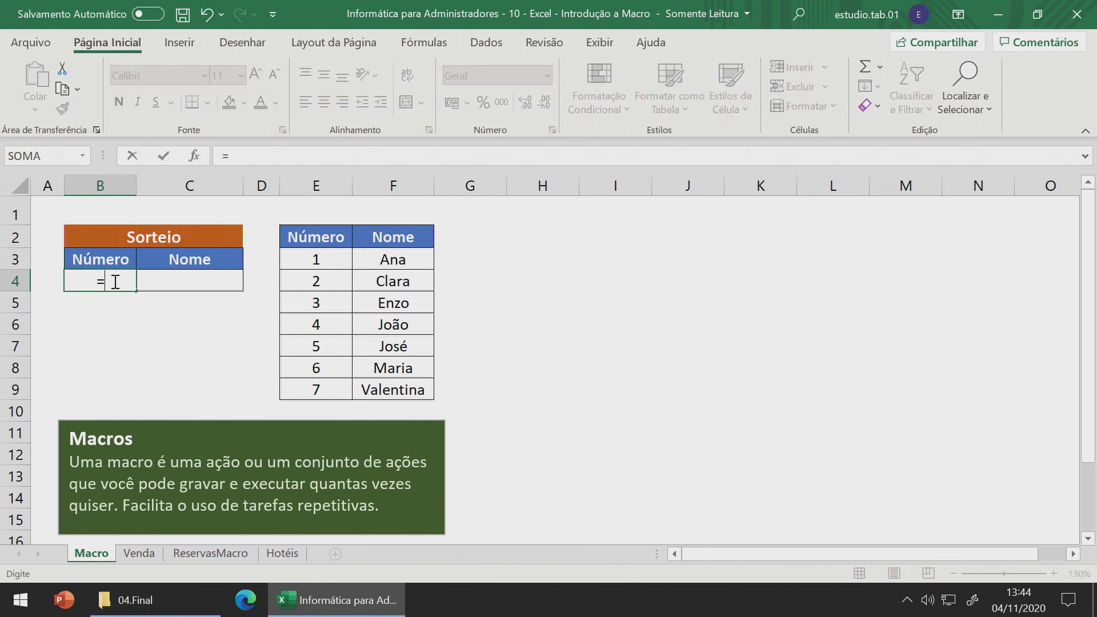
type("ale")
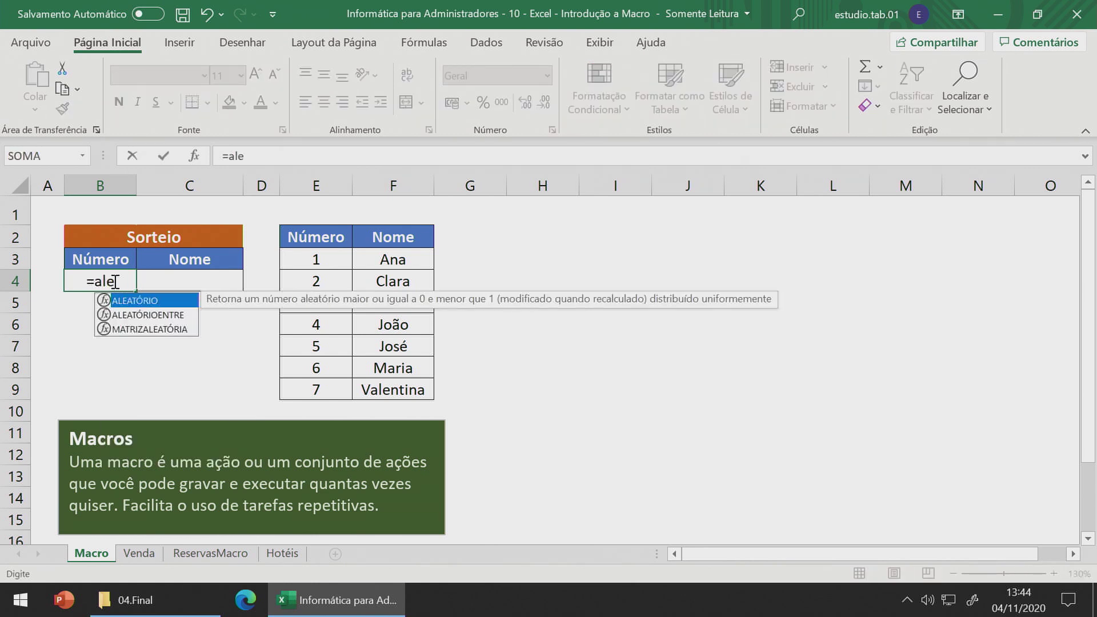
double_click(138, 315)
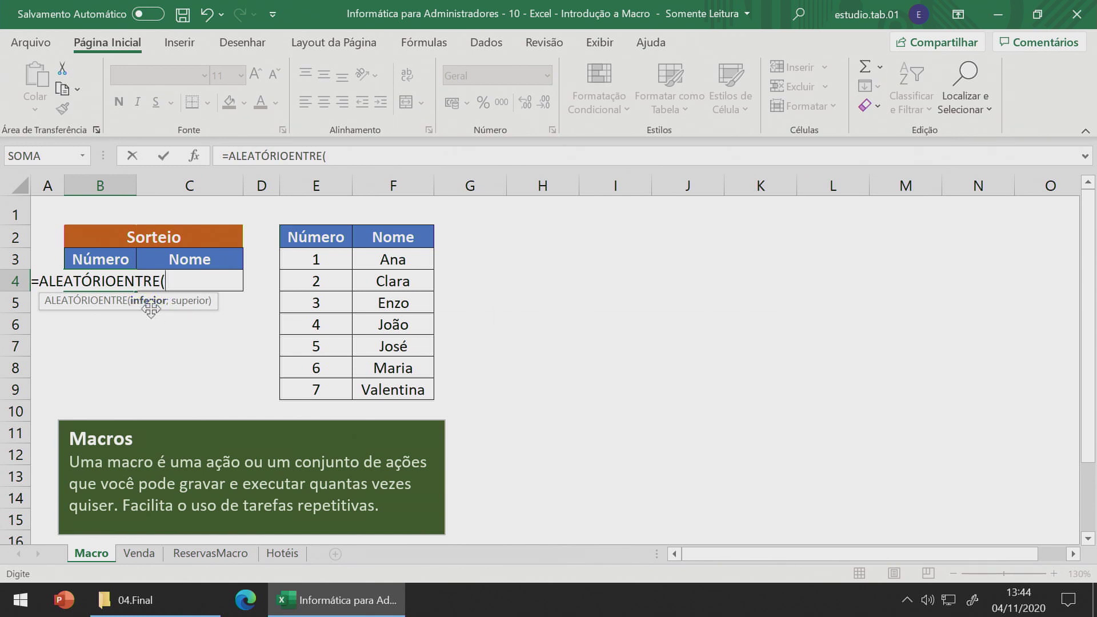
left_click(307, 256)
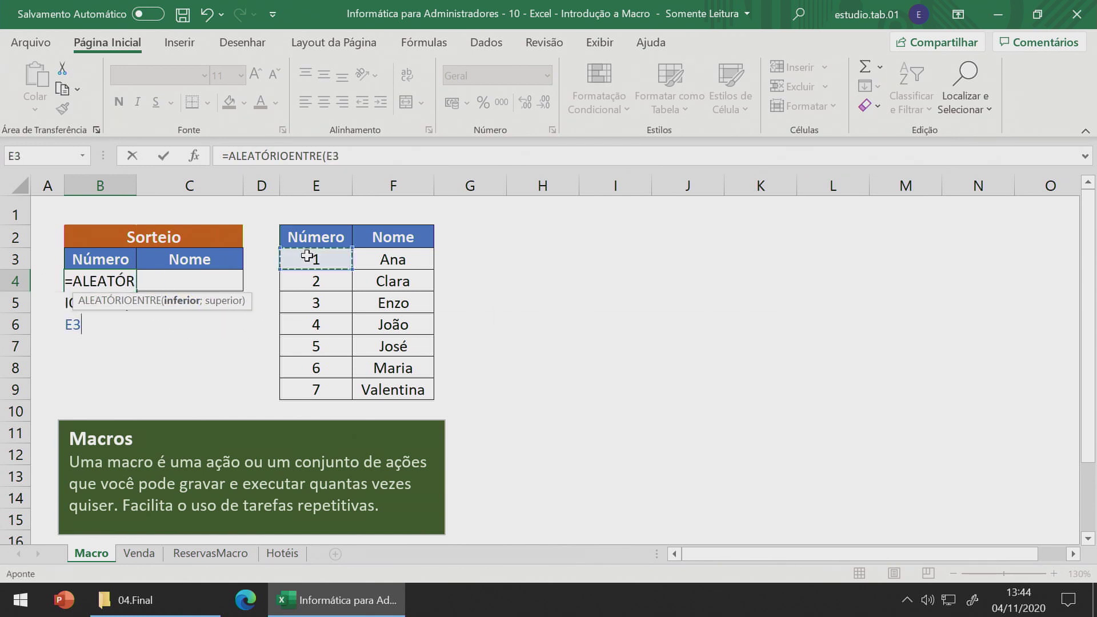
type(";")
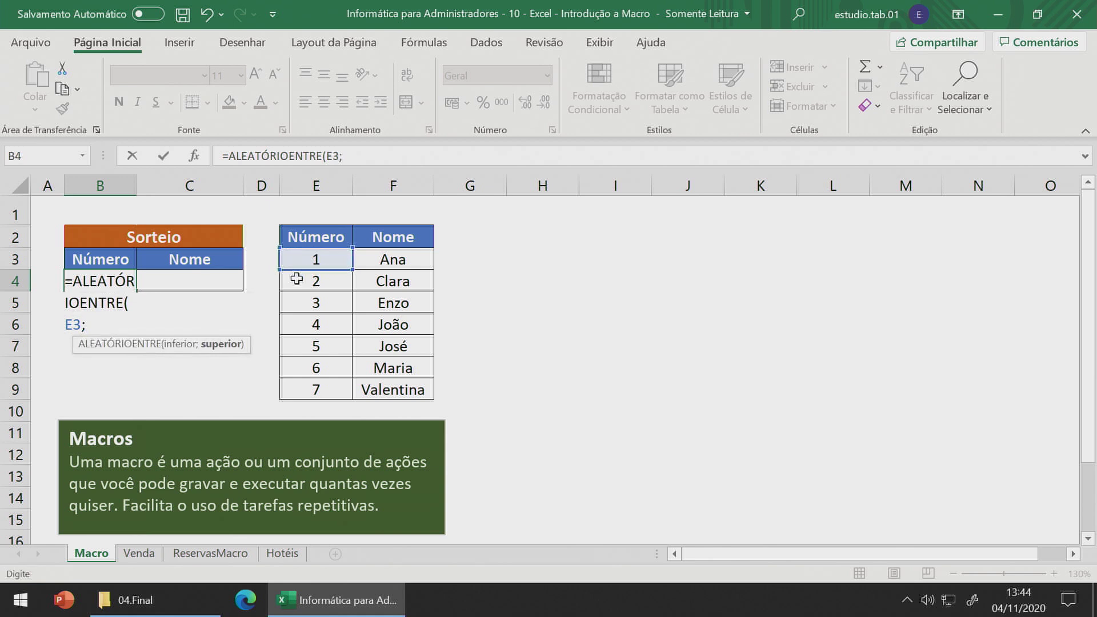
left_click(306, 392)
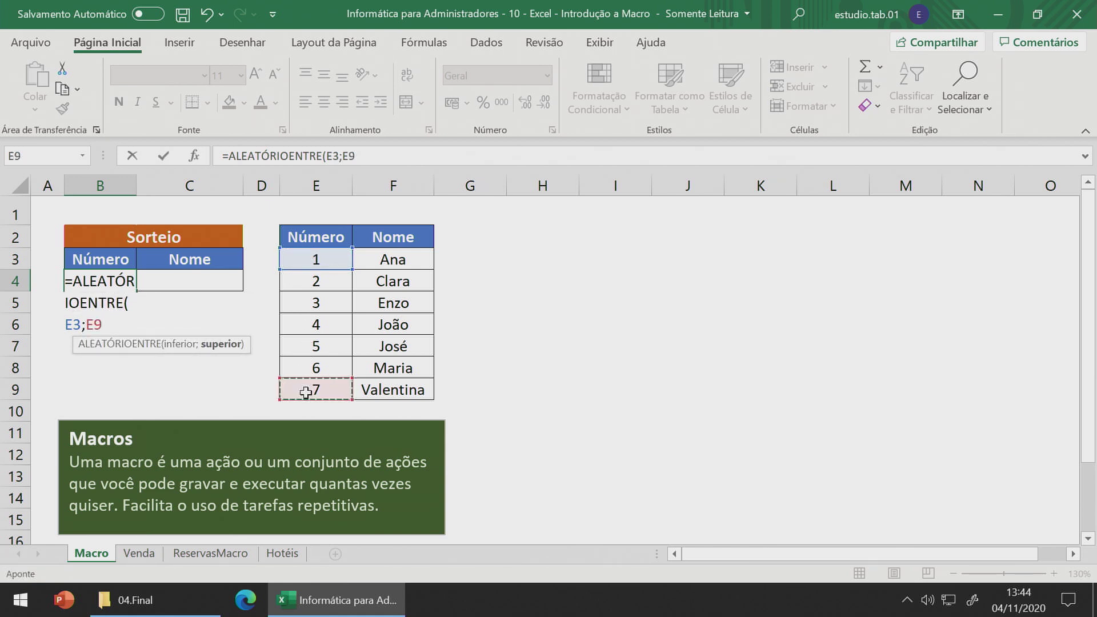
key("Return")
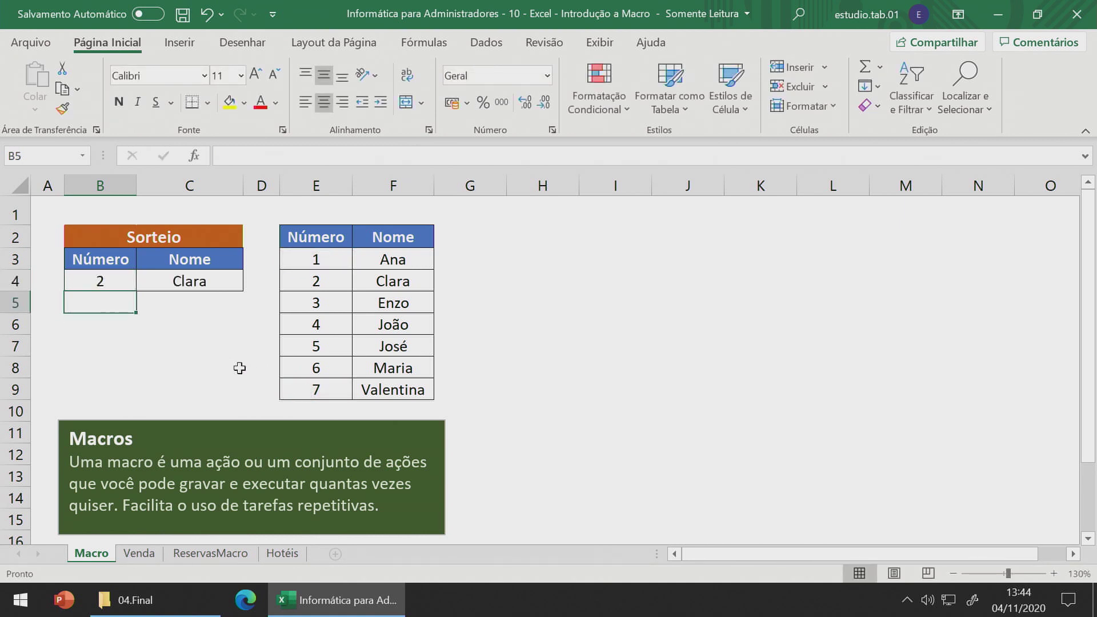
- Re-enter the unchanged formula in B4 twice to draw new random numbers
left_click(115, 284)
double_click(115, 284)
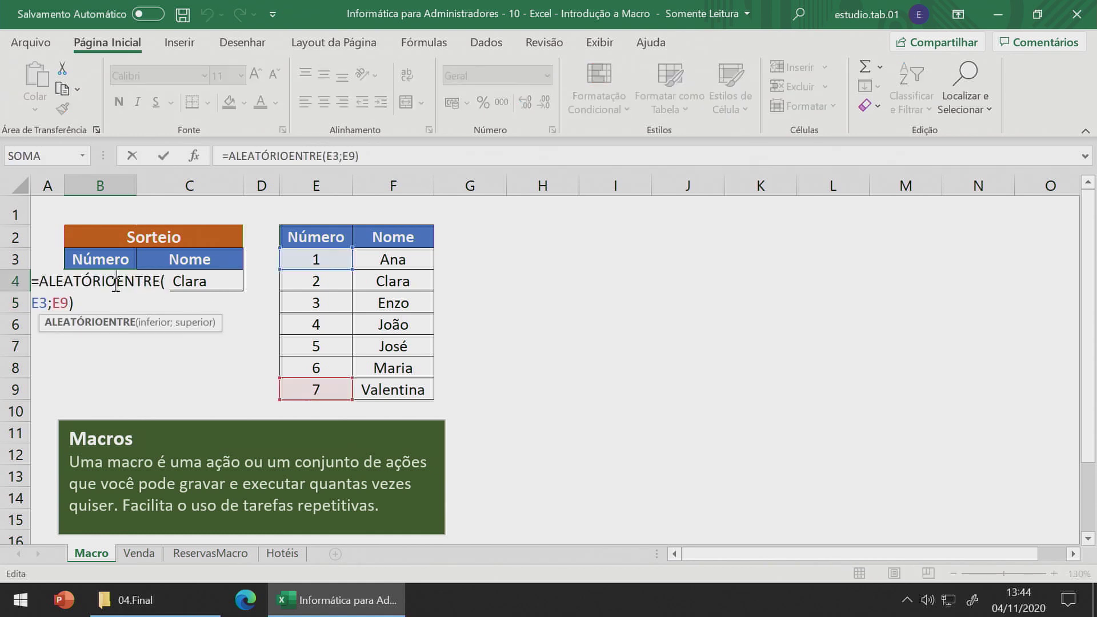
key("Return")
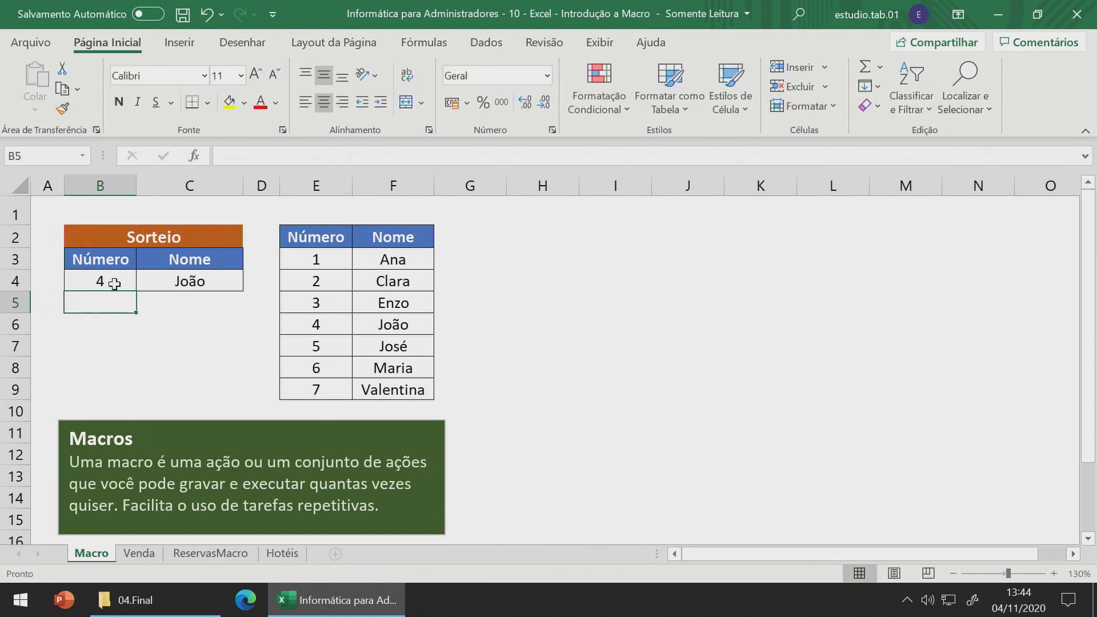
left_click(114, 284)
double_click(115, 284)
key("Return")
left_click(142, 350)
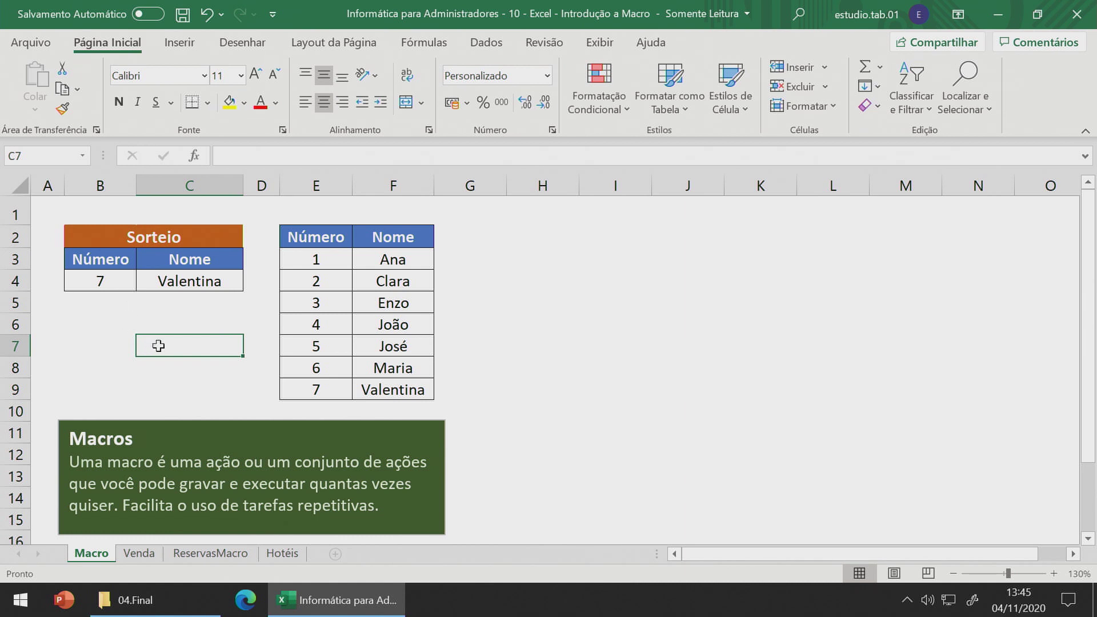
left_click(112, 320)
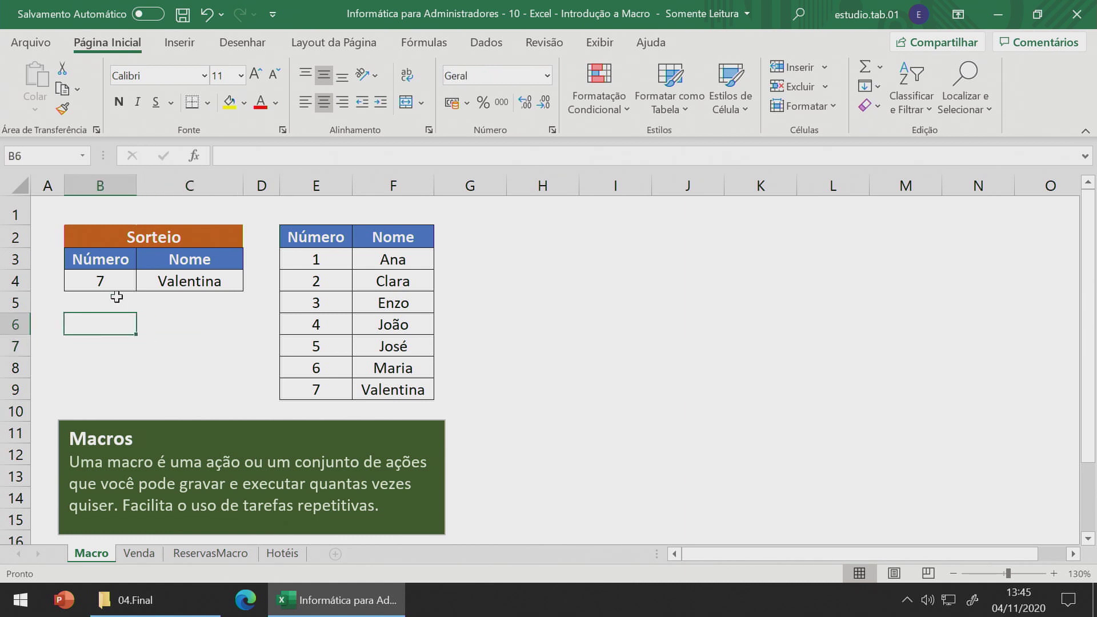
left_click(116, 296)
key("alt+k")
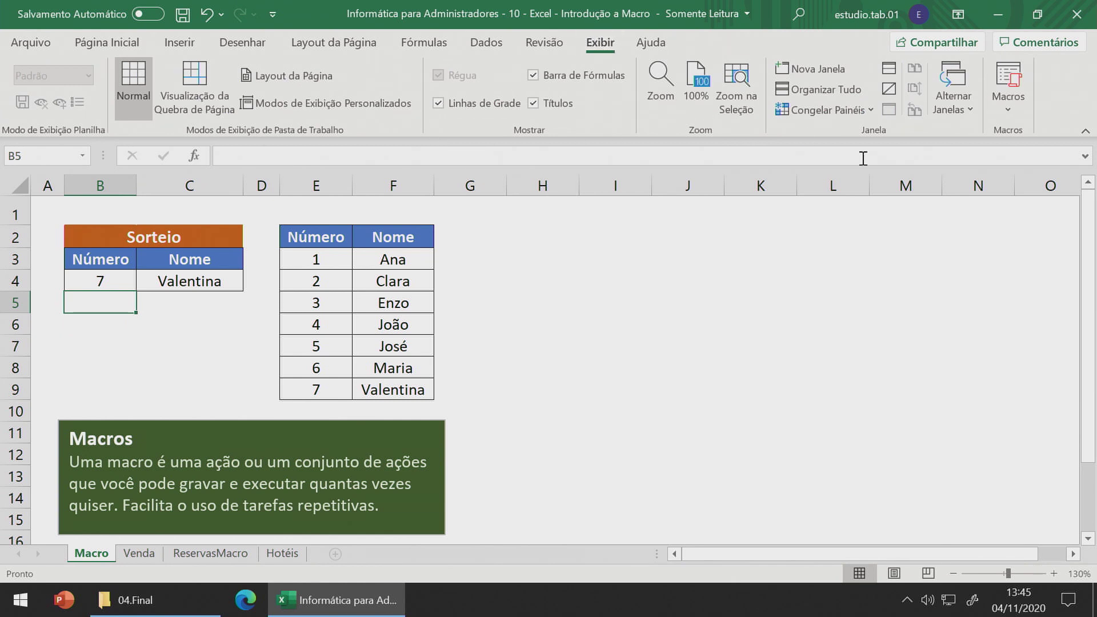
left_click(1014, 107)
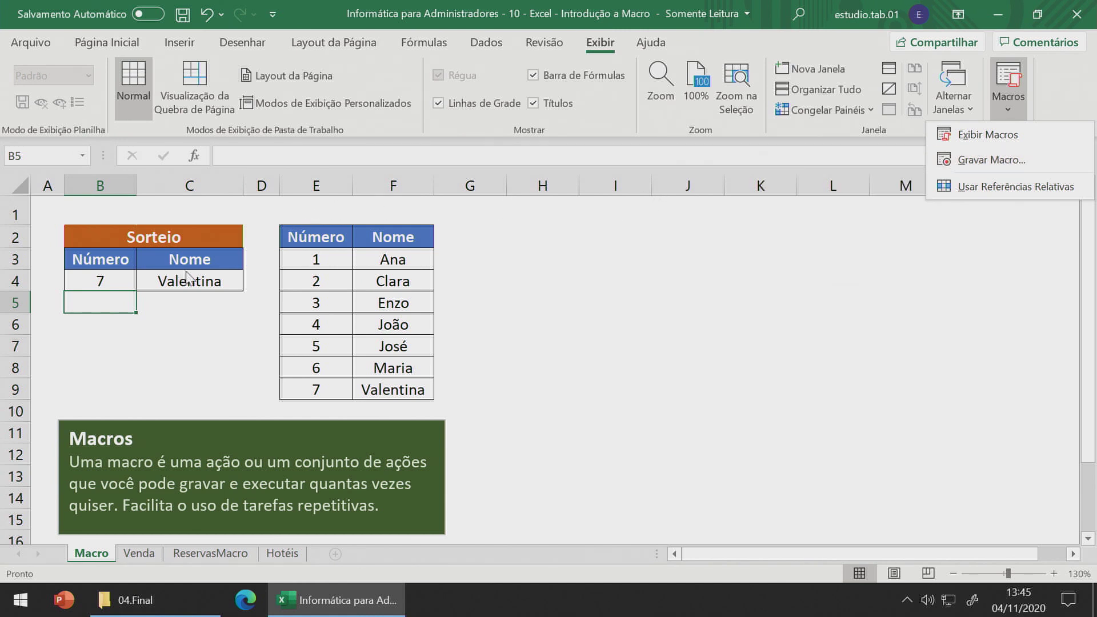
left_click(98, 284)
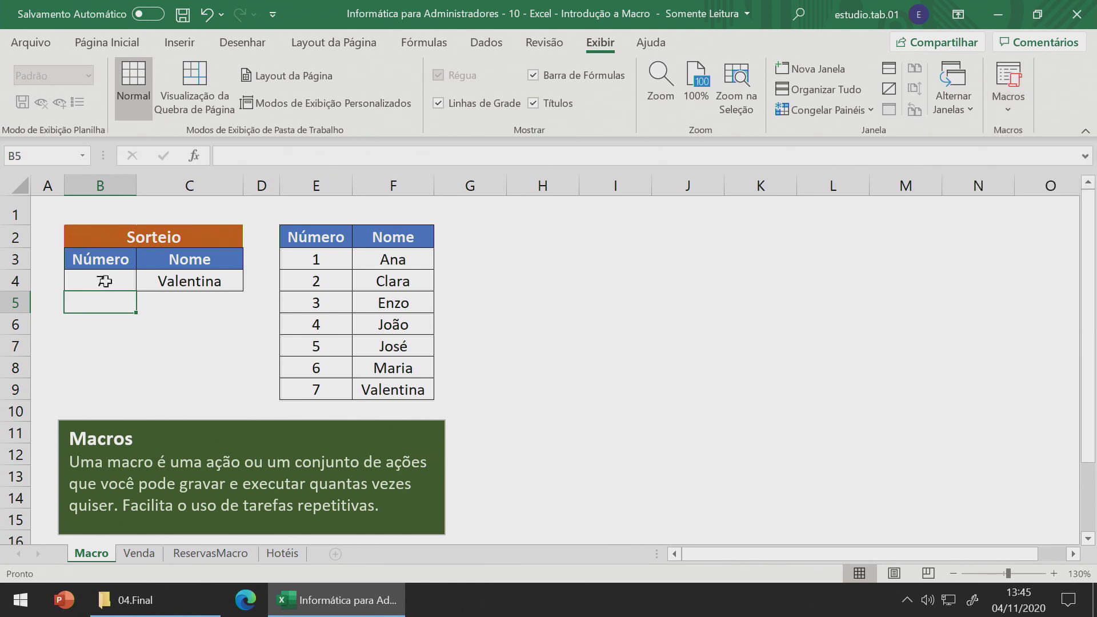
- Copy the text of the random-number formula from B4 and clear the cell, keeping it selected
left_click(98, 283)
left_click_drag(366, 155, 219, 158)
key("ctrl+c")
key("Delete")
key("ctrl+Return")
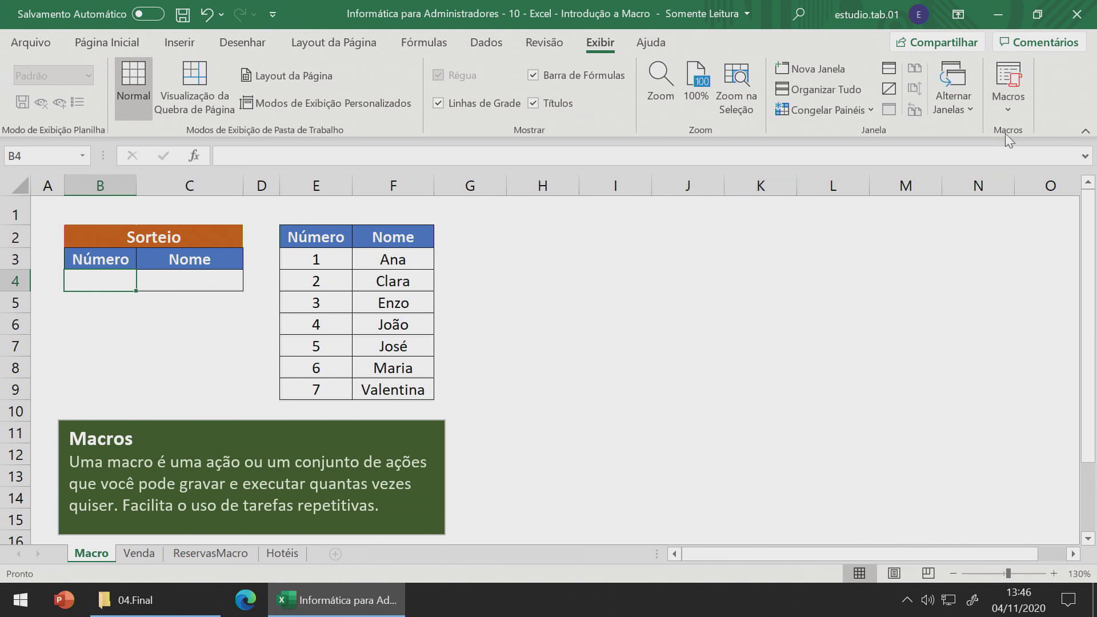
- Start recording a macro named Sorteio, stored in this workbook
left_click(1009, 108)
left_click(1005, 153)
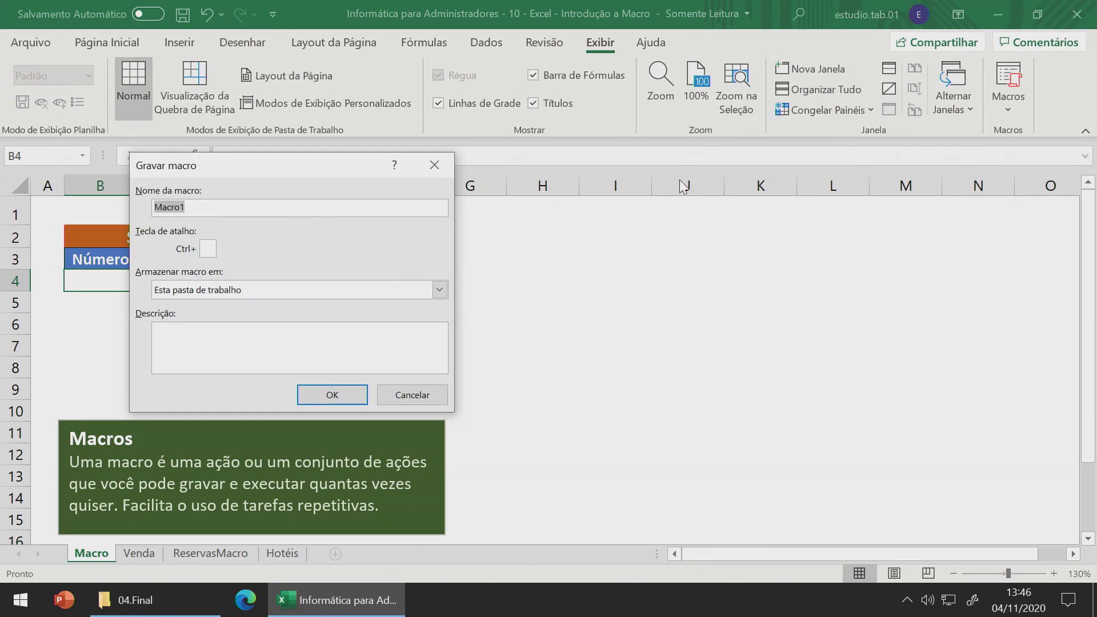
type("Sorteio")
left_click(309, 394)
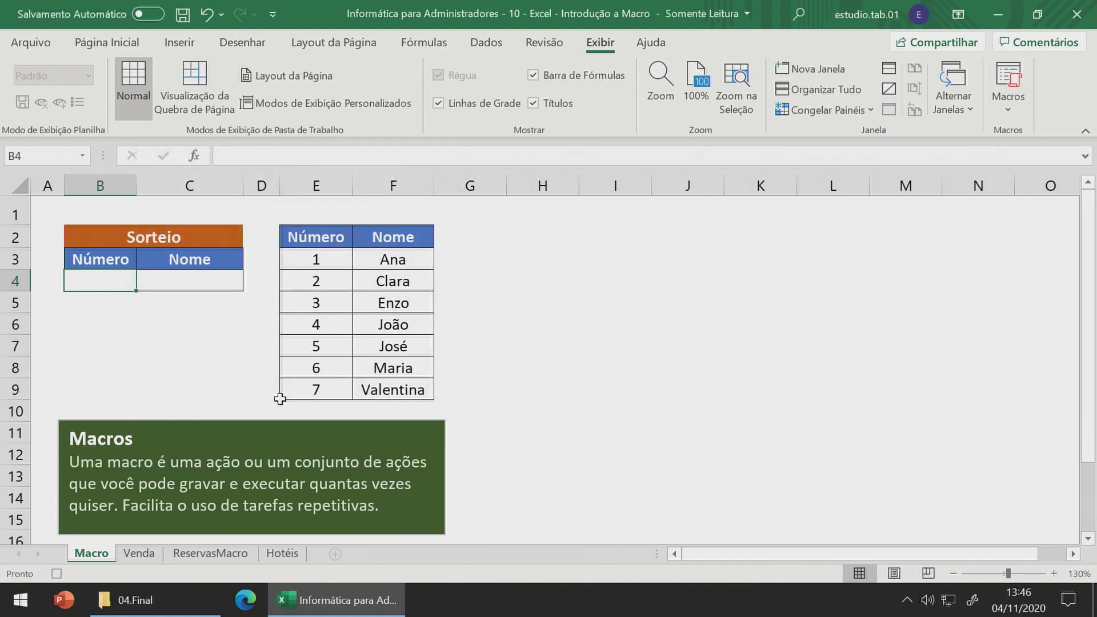
- Paste the copied formula =ALEATÓRIOENTRE(E3;E9) into B4 as the recorded action and stop the macro recording
left_click(60, 574)
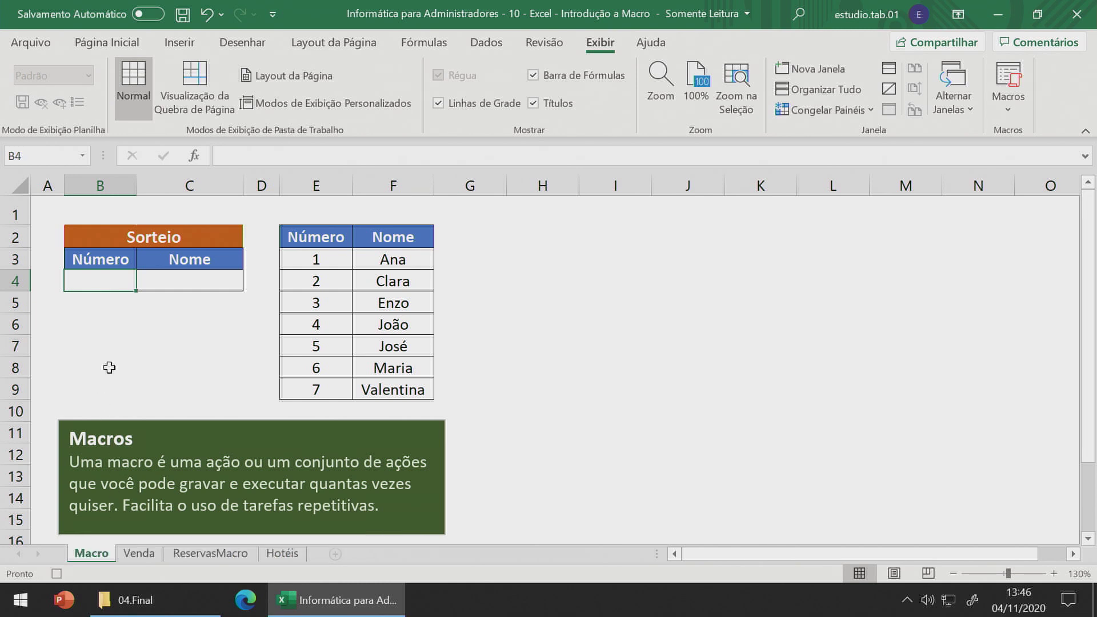
double_click(111, 285)
key("ctrl+v")
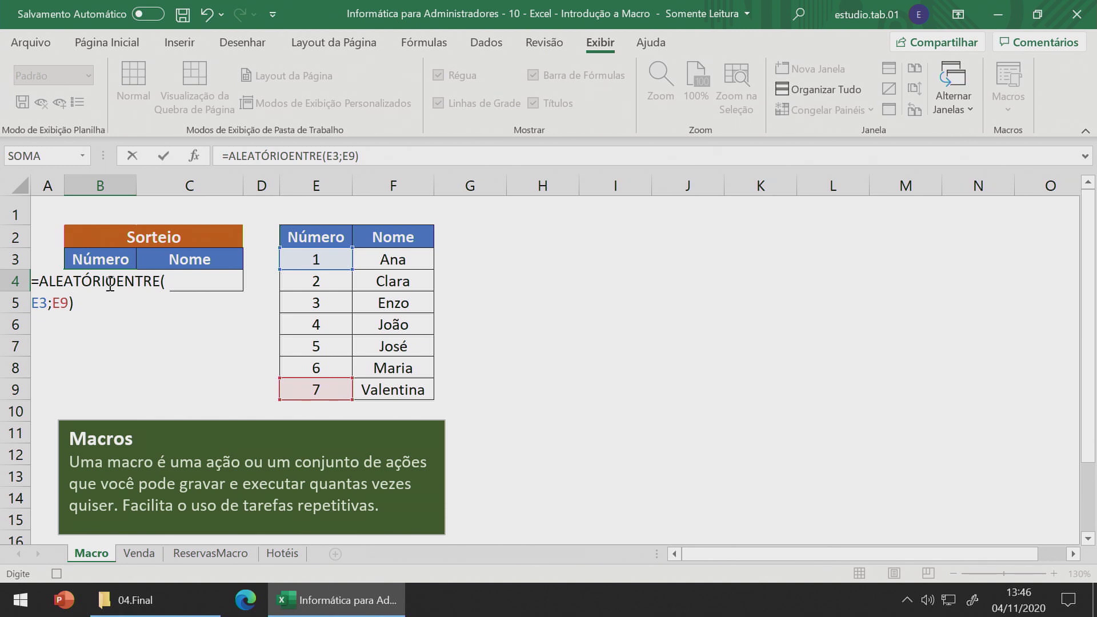
key("Return")
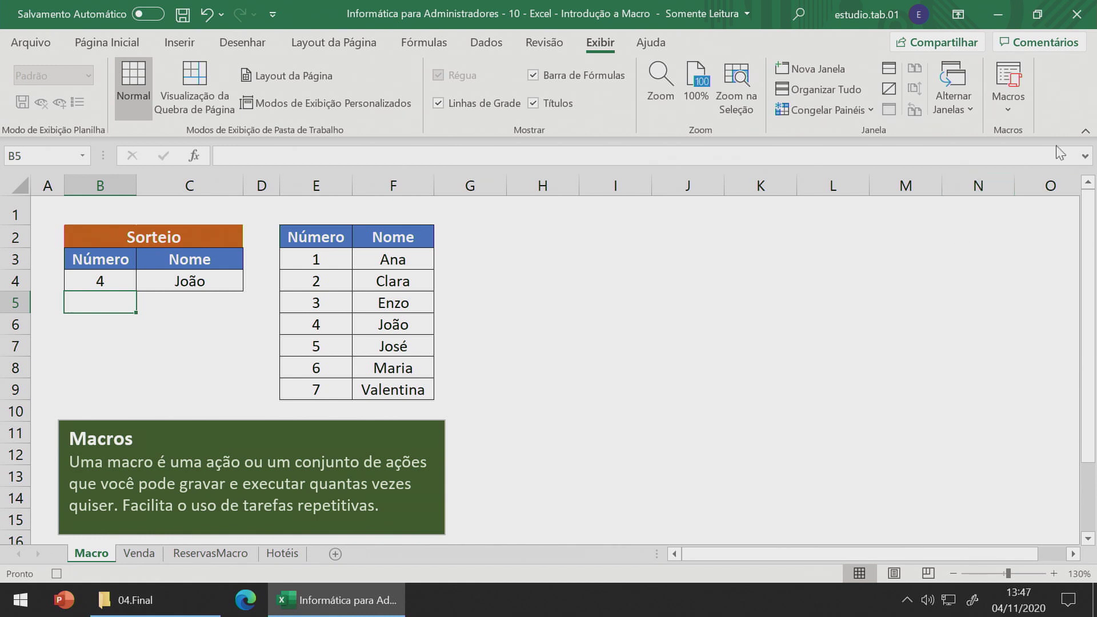
left_click(1013, 111)
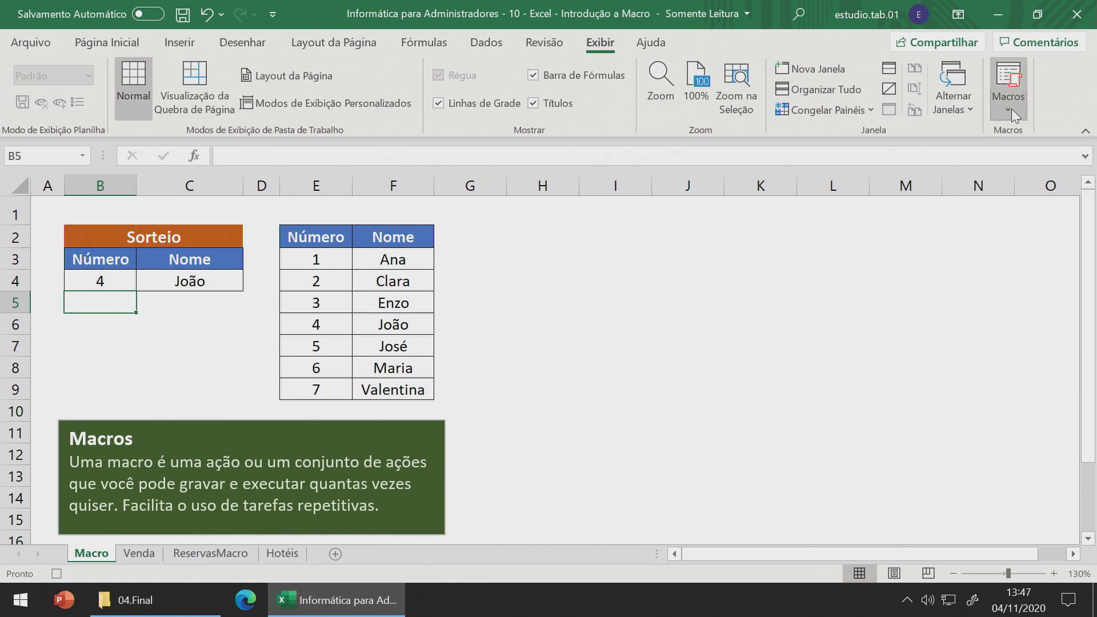
left_click(1015, 157)
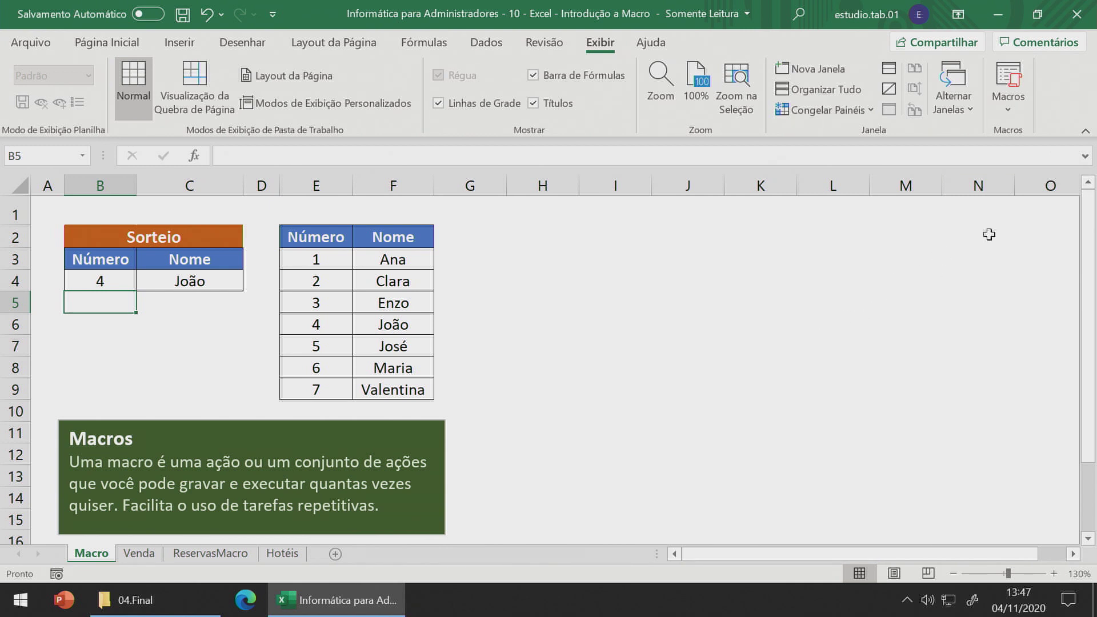
- Run the Sorteio macro from the macro list, with the dialog moved clear of the tables
left_click(1010, 116)
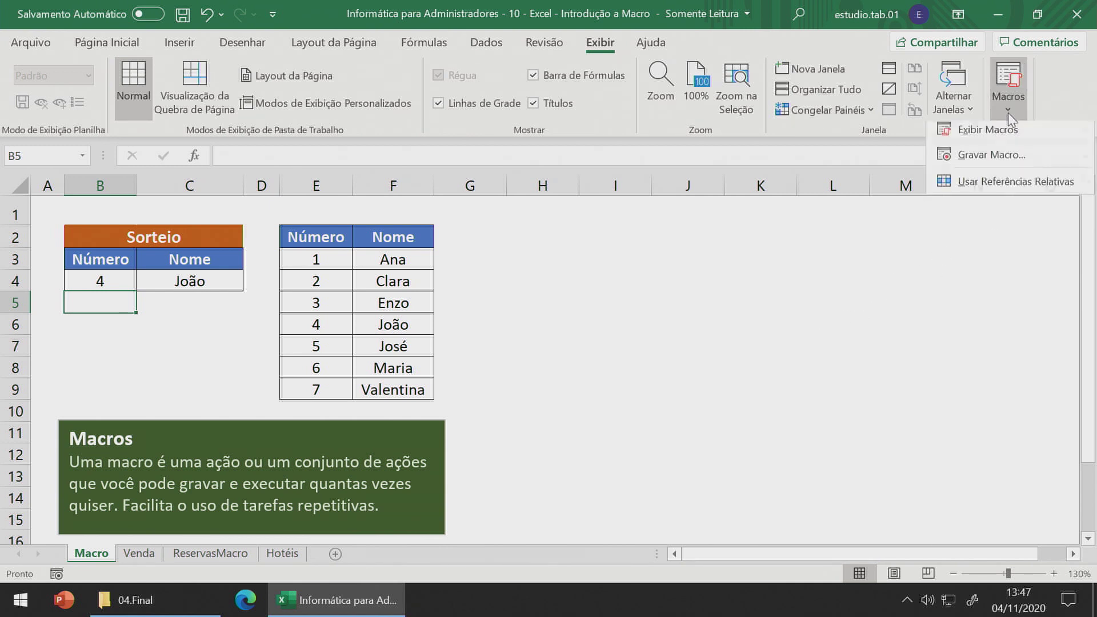
left_click(1003, 135)
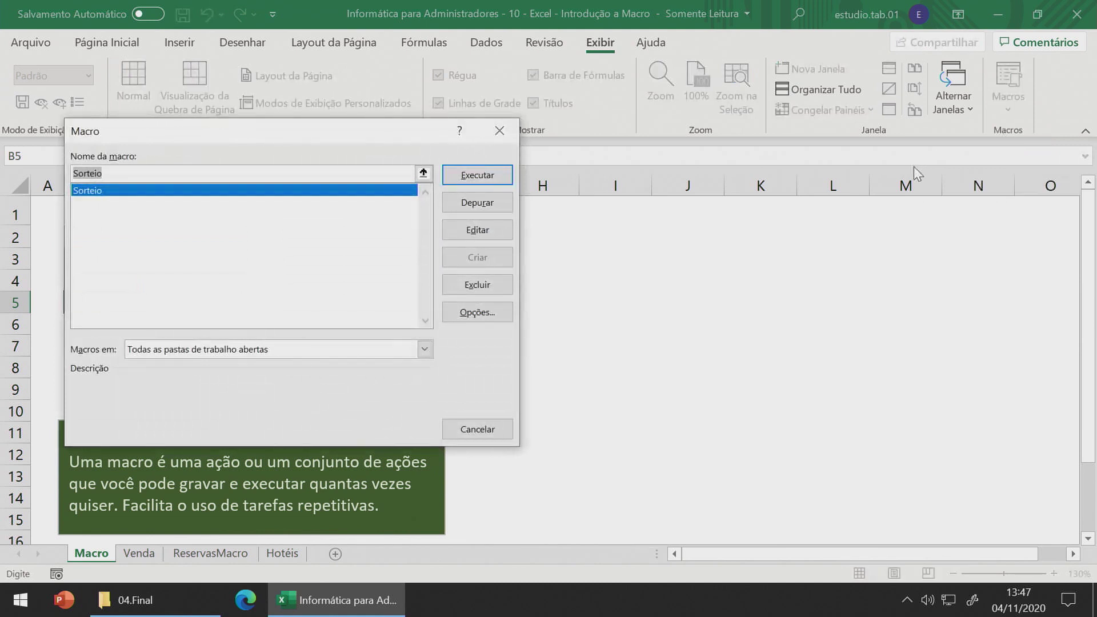
left_click_drag(382, 130, 895, 131)
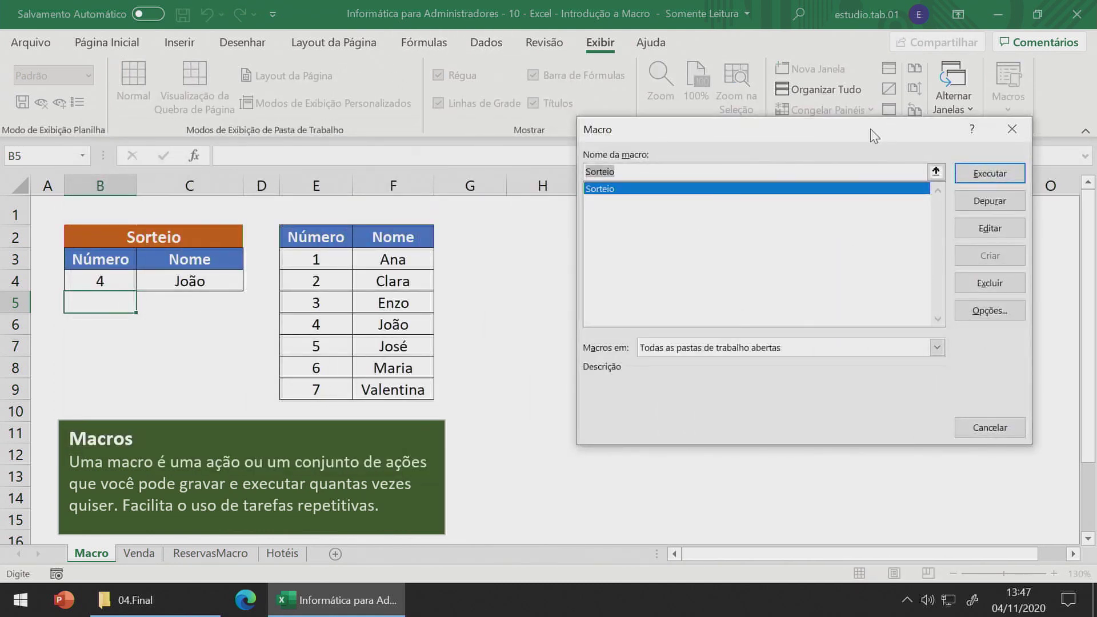
left_click(1011, 177)
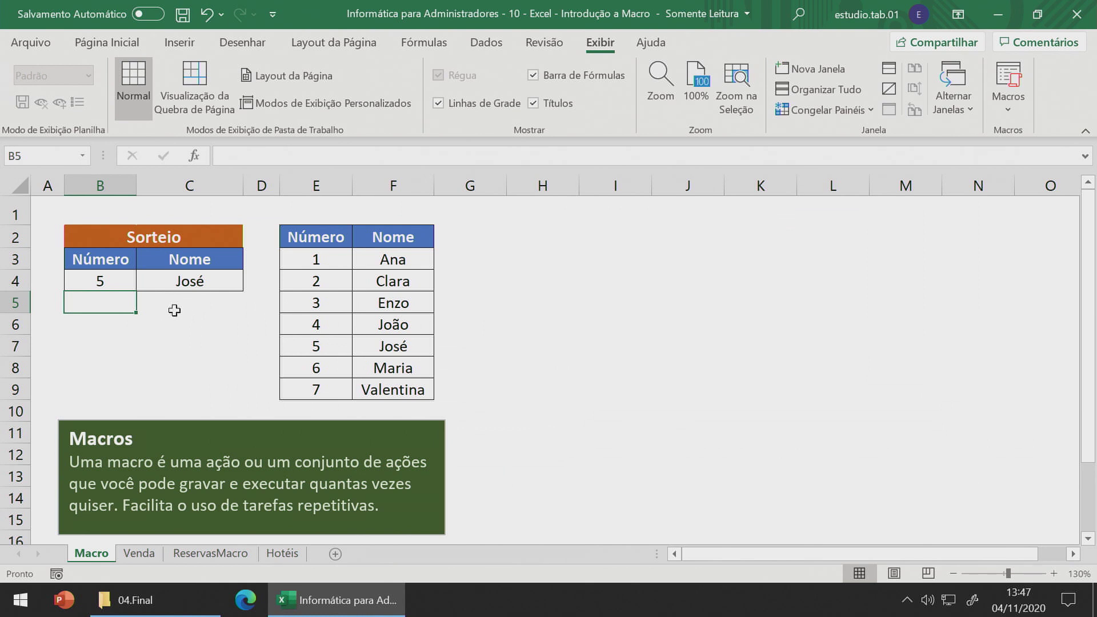
- Insert a rounded rectangle about 3.5 cm wide and 1.3 cm high below the Sorteio table, labelled "Sorteio"
left_click(194, 46)
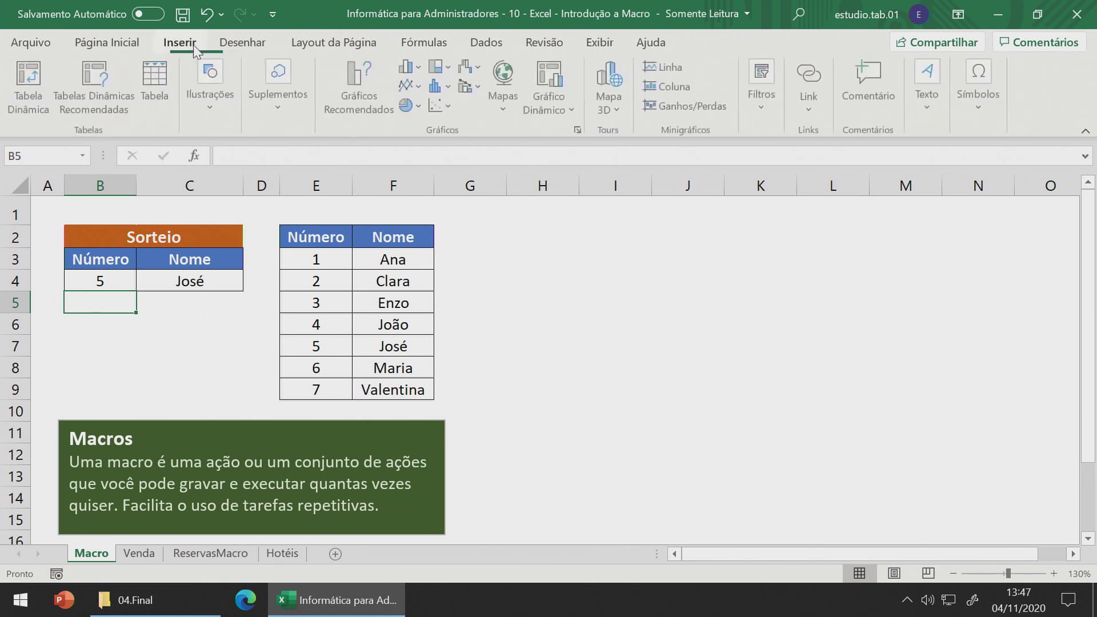
left_click(210, 113)
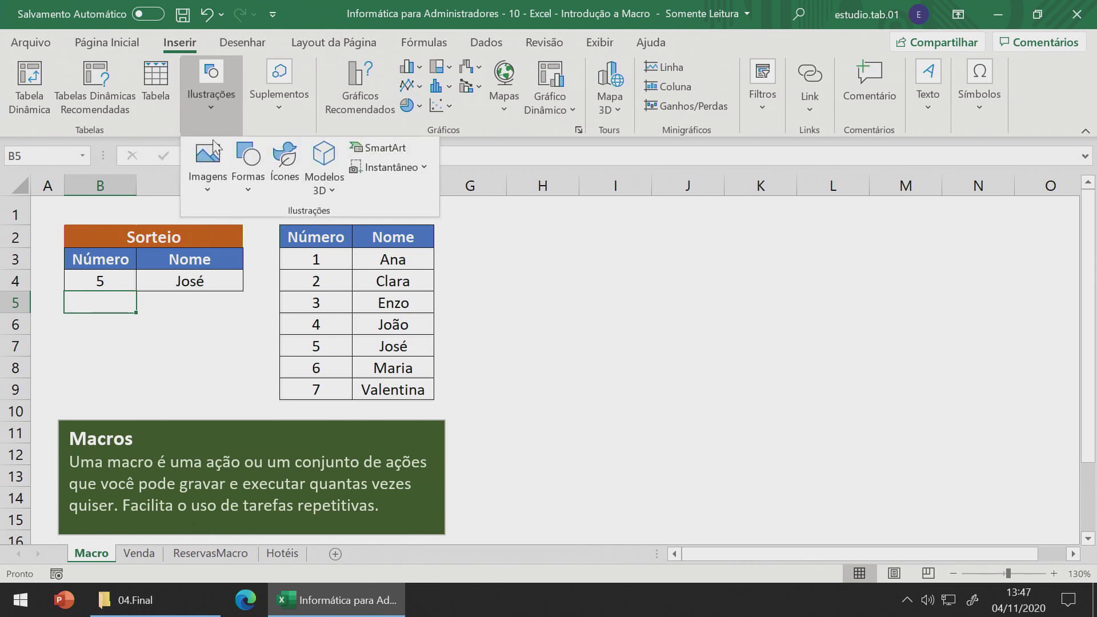
left_click(248, 171)
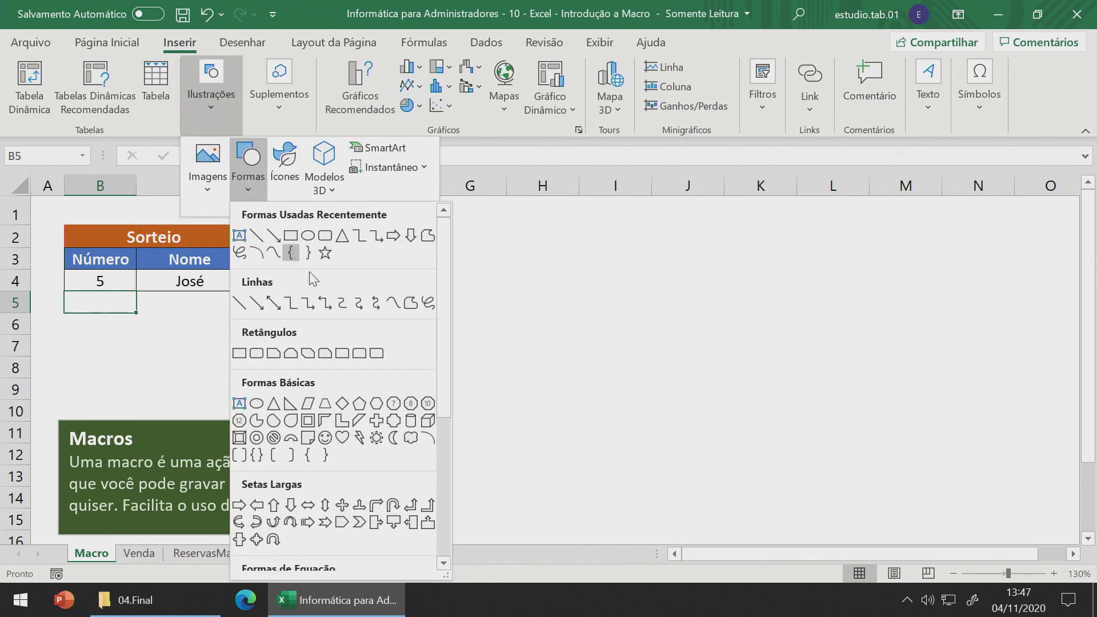
left_click(325, 236)
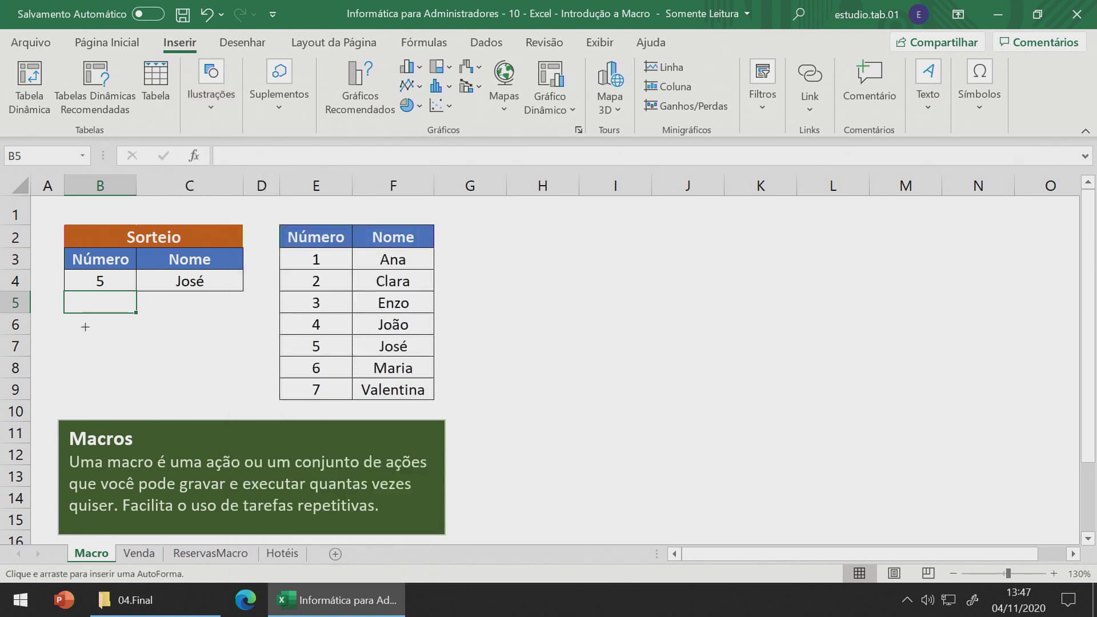
left_click_drag(67, 324, 216, 380)
type("Sorteio")
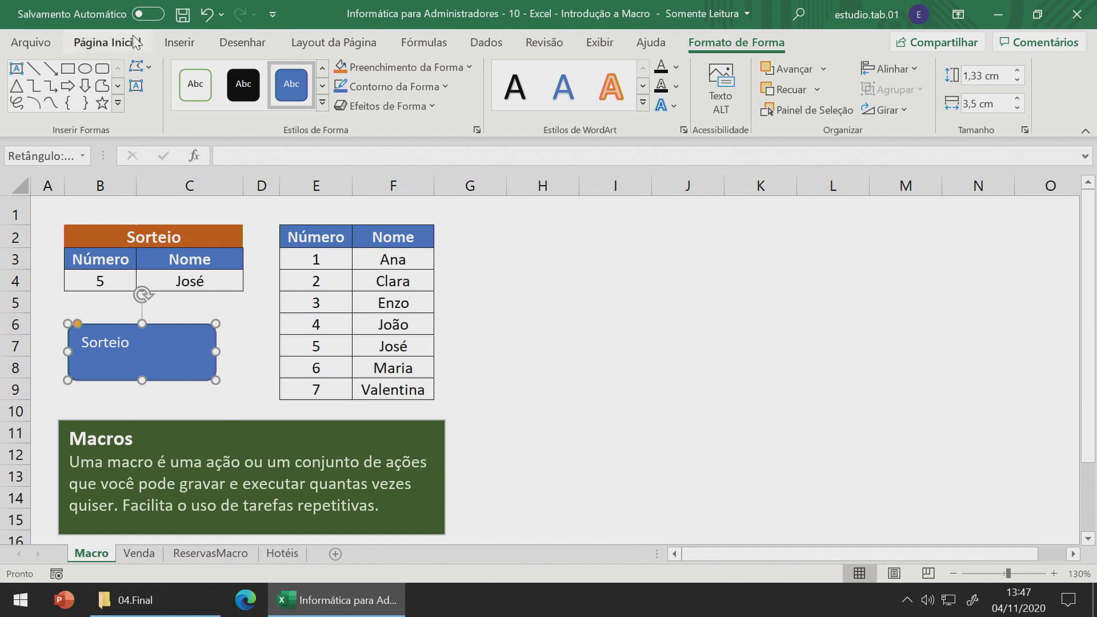
- Center the rounded rectangle's text both vertically and horizontally
left_click(108, 43)
left_click(325, 80)
left_click(324, 101)
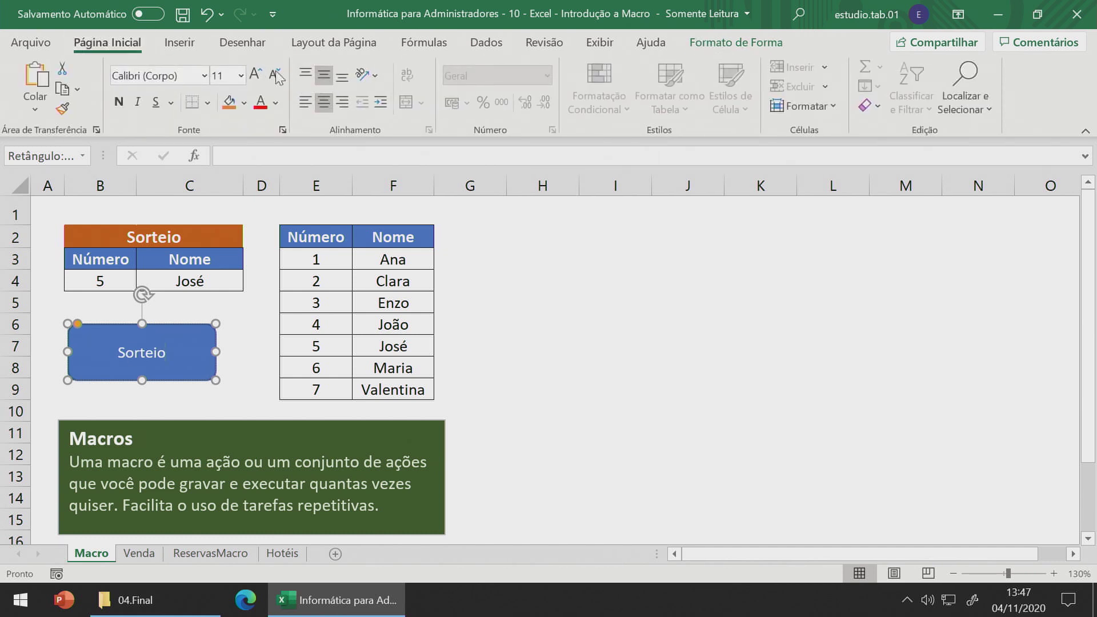
- Set the Sorteio shape's label text to 20 pt and bold
left_click(240, 76)
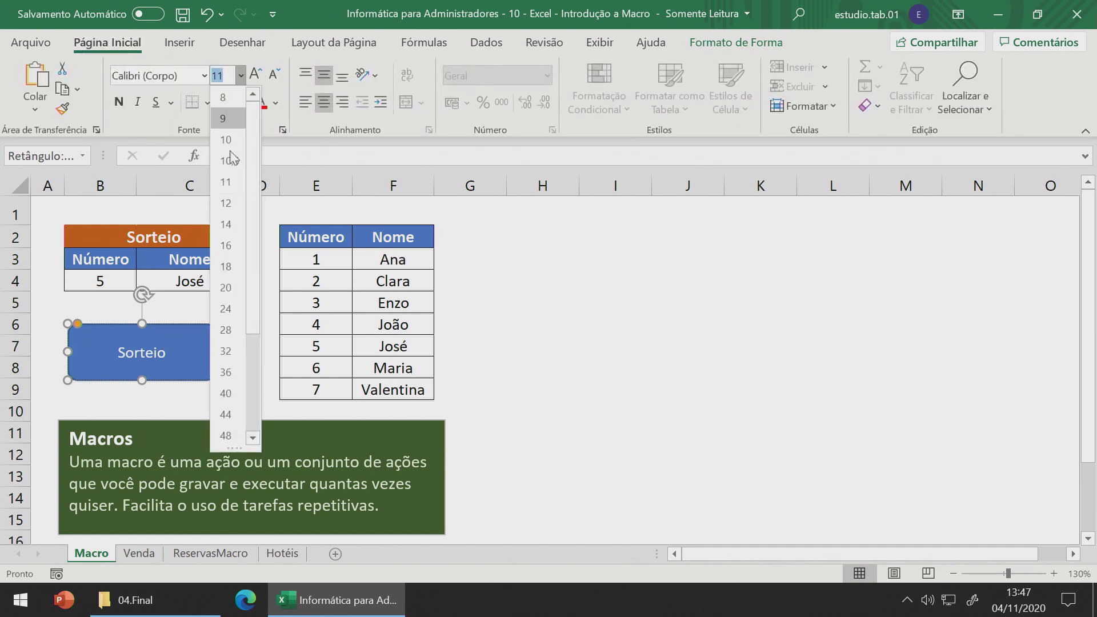
left_click(226, 267)
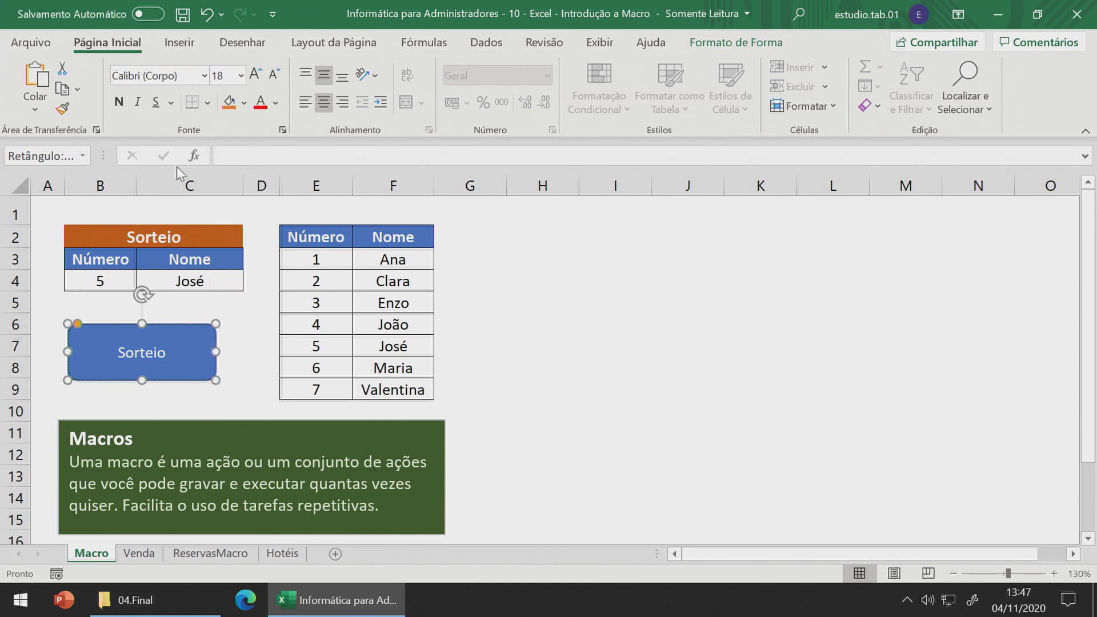
double_click(160, 358)
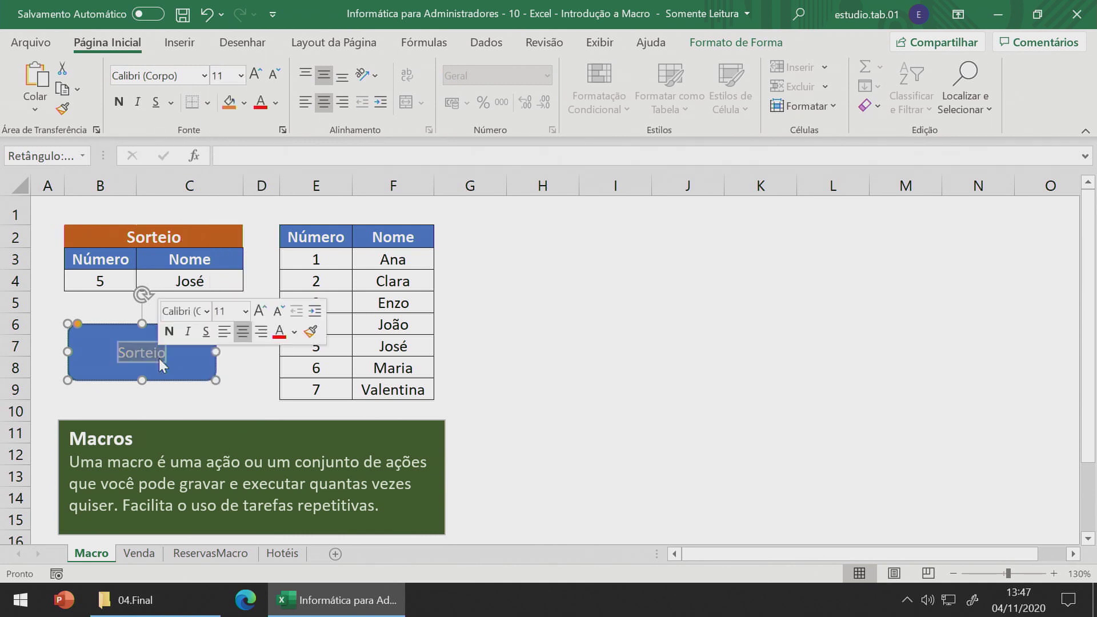
left_click(240, 76)
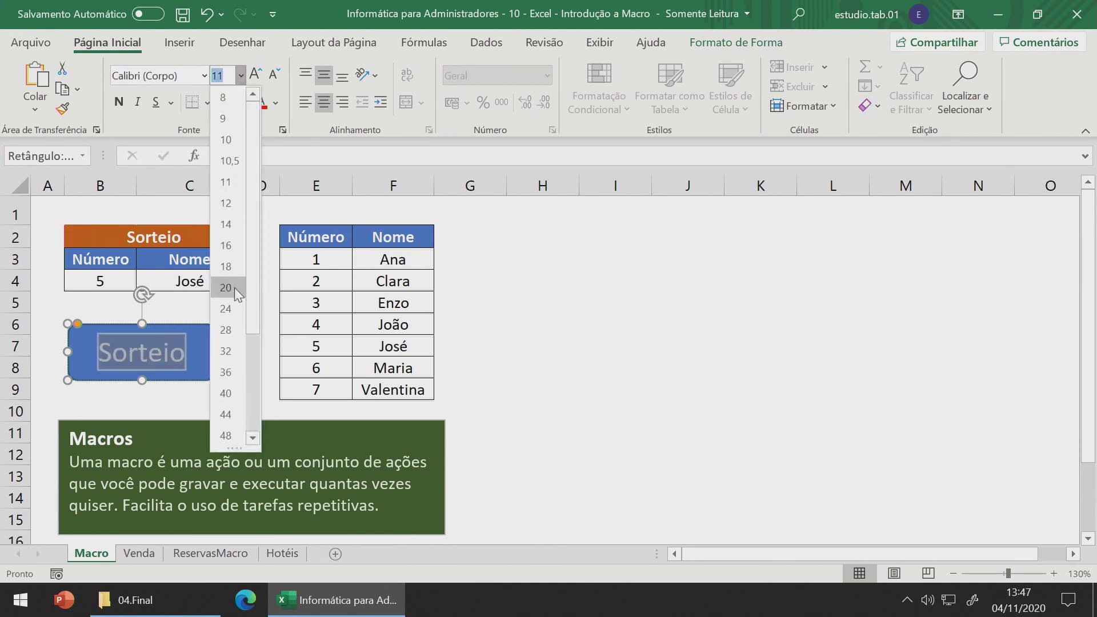
left_click(226, 288)
left_click(119, 101)
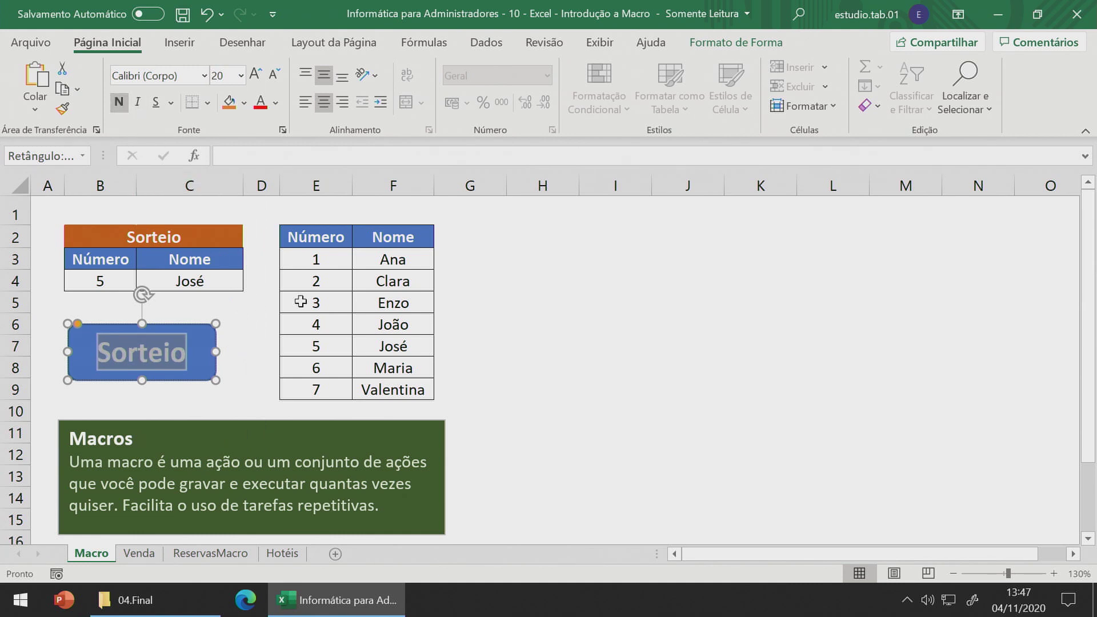
left_click(517, 252)
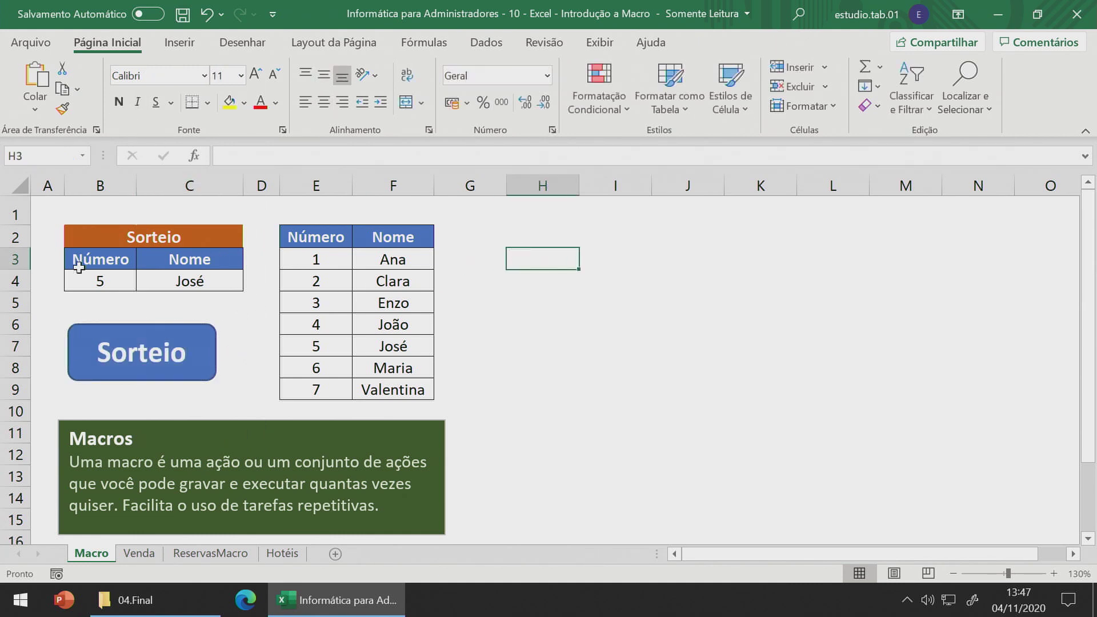
- Assign the Sorteio macro to the rounded rectangle and deselect the shape
right_click(146, 335)
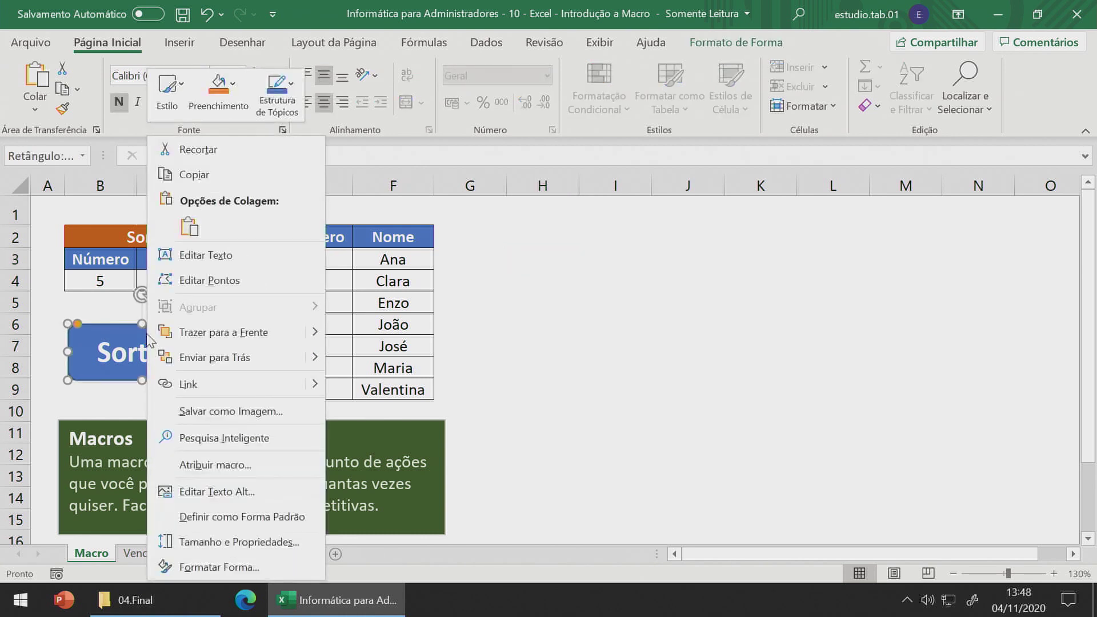
left_click(204, 464)
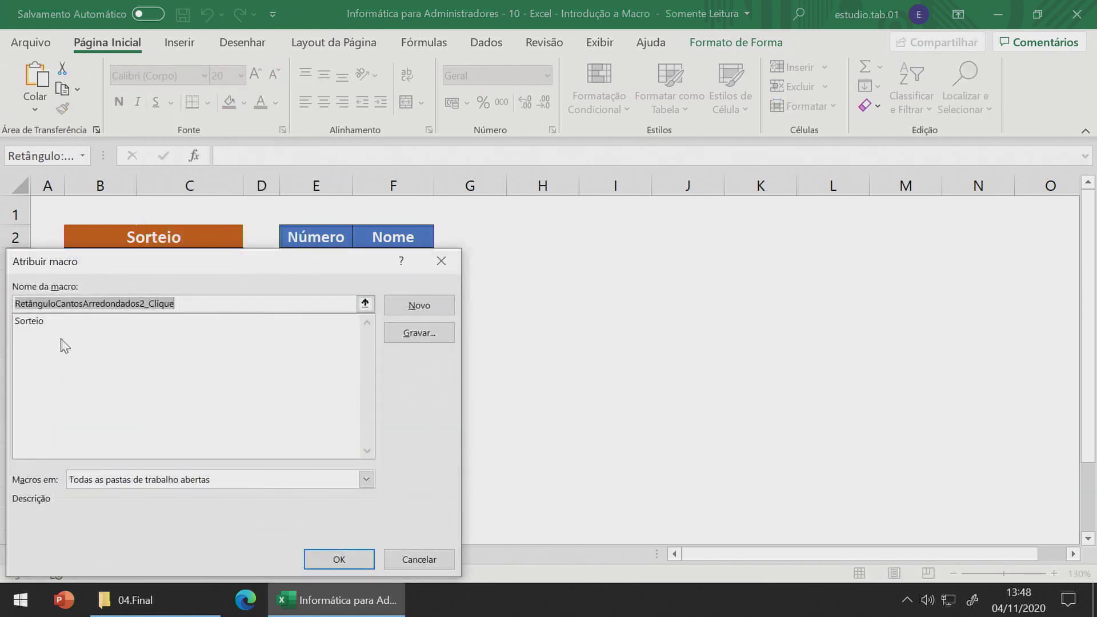
left_click(47, 324)
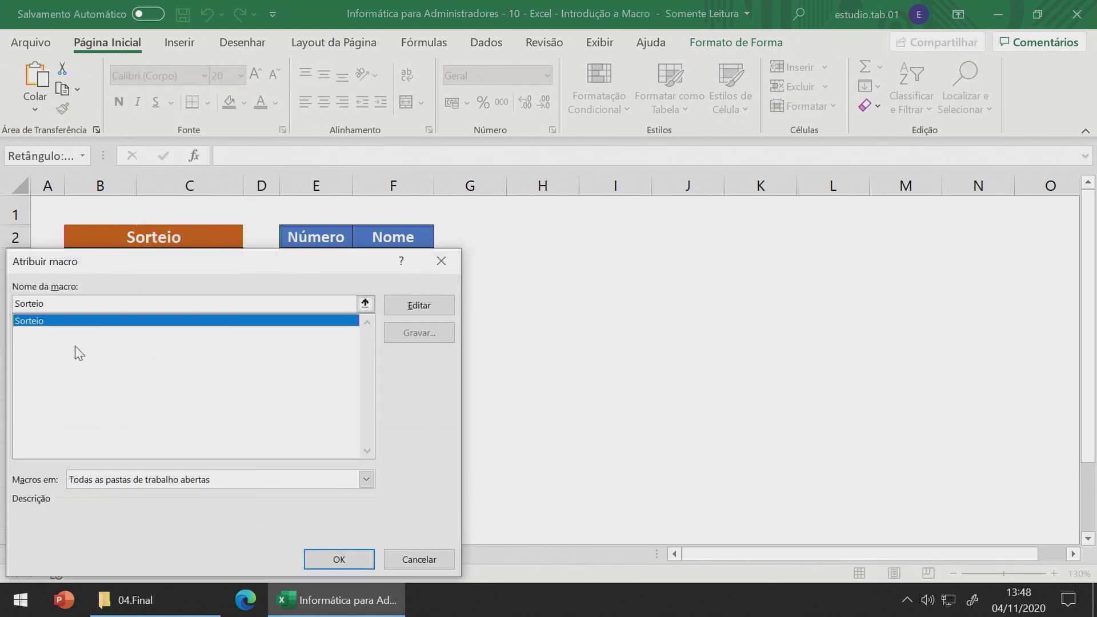
left_click(327, 558)
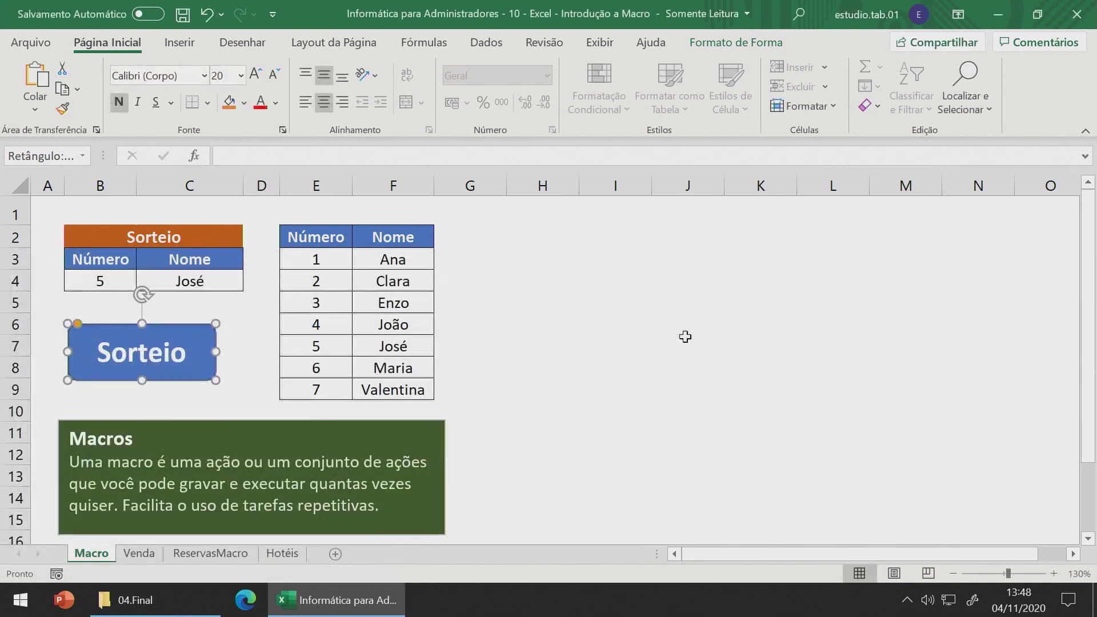
left_click(503, 383)
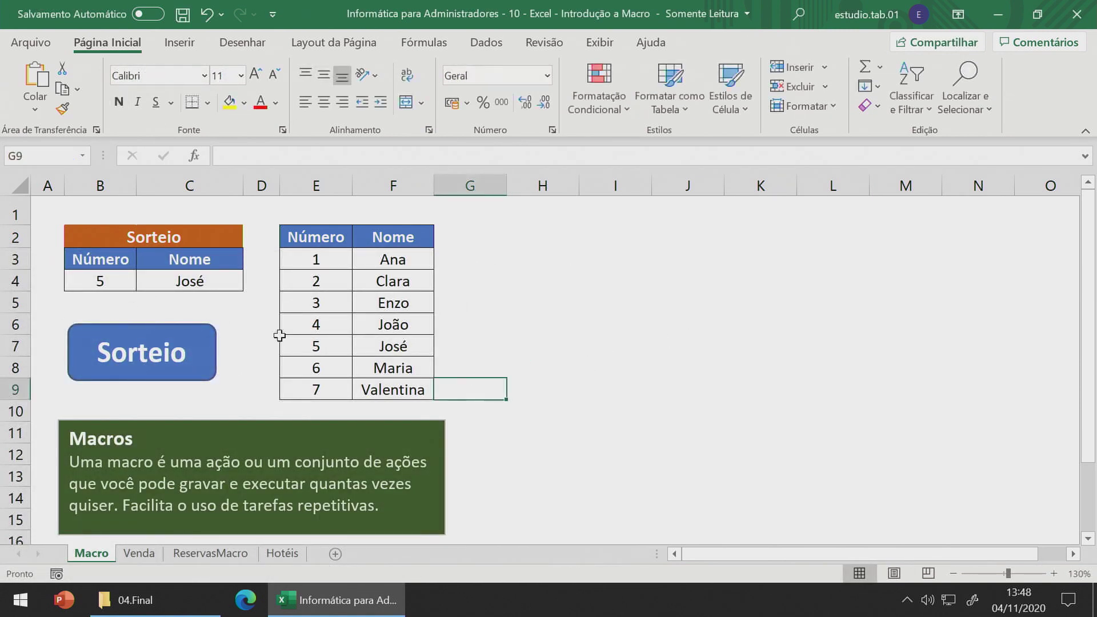
- Run the macro repeatedly from the Sorteio button shape to test several random draws
left_click(143, 355)
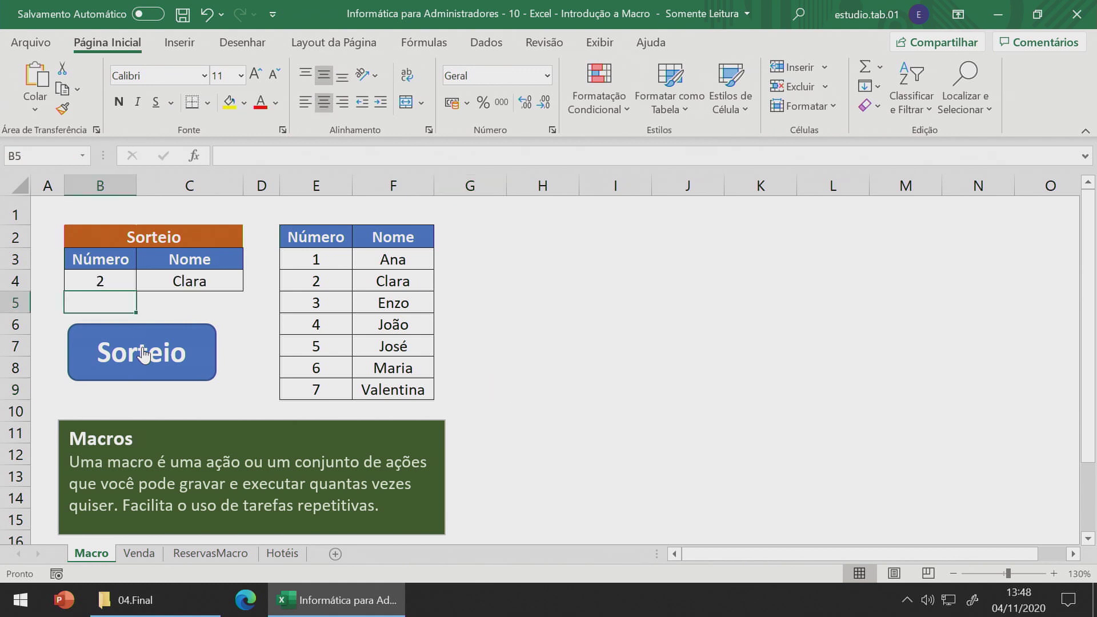
left_click(143, 354)
left_click(144, 354)
left_click(195, 375)
left_click(194, 374)
left_click(194, 375)
left_click(182, 371)
left_click(183, 369)
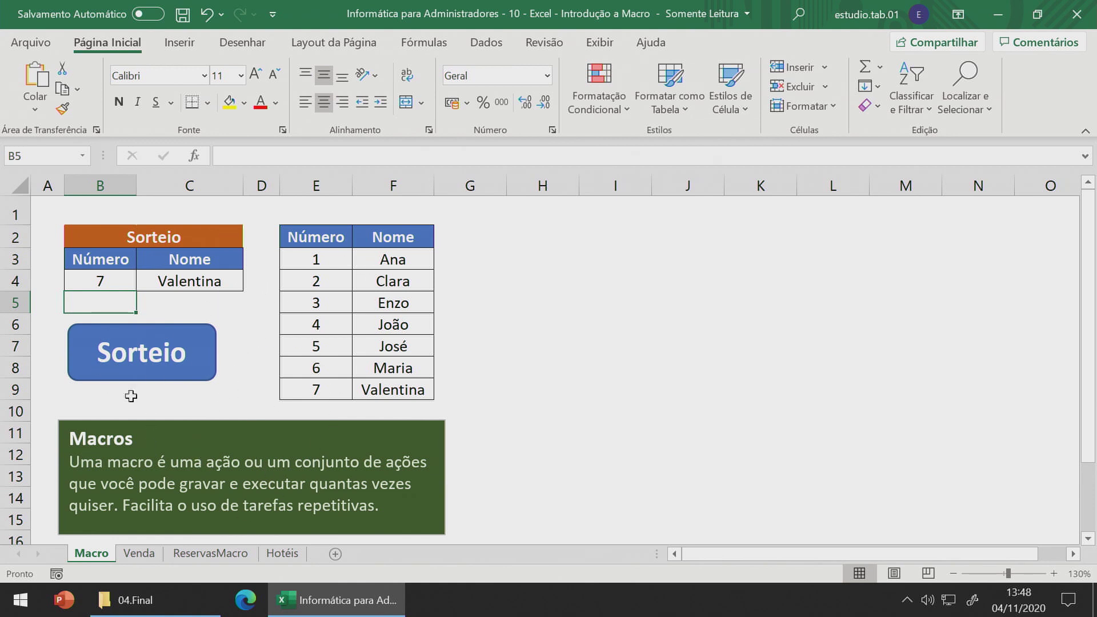
- On the Venda sheet, enter the product Leite in row 4 with a unit value of 400 and quantity 2
left_click(139, 553)
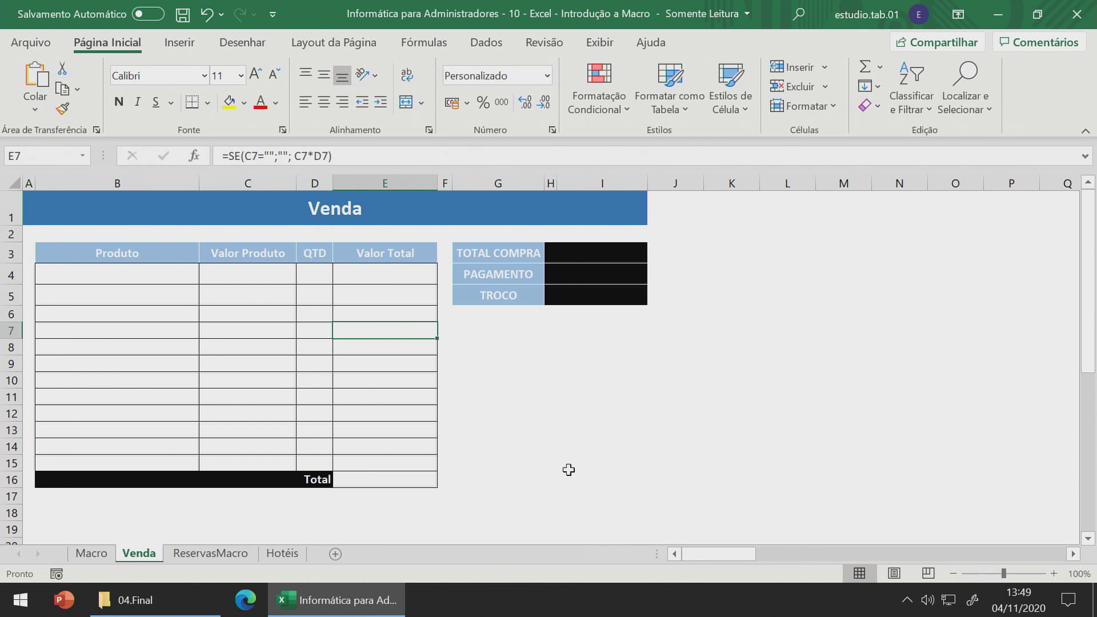
left_click(523, 349)
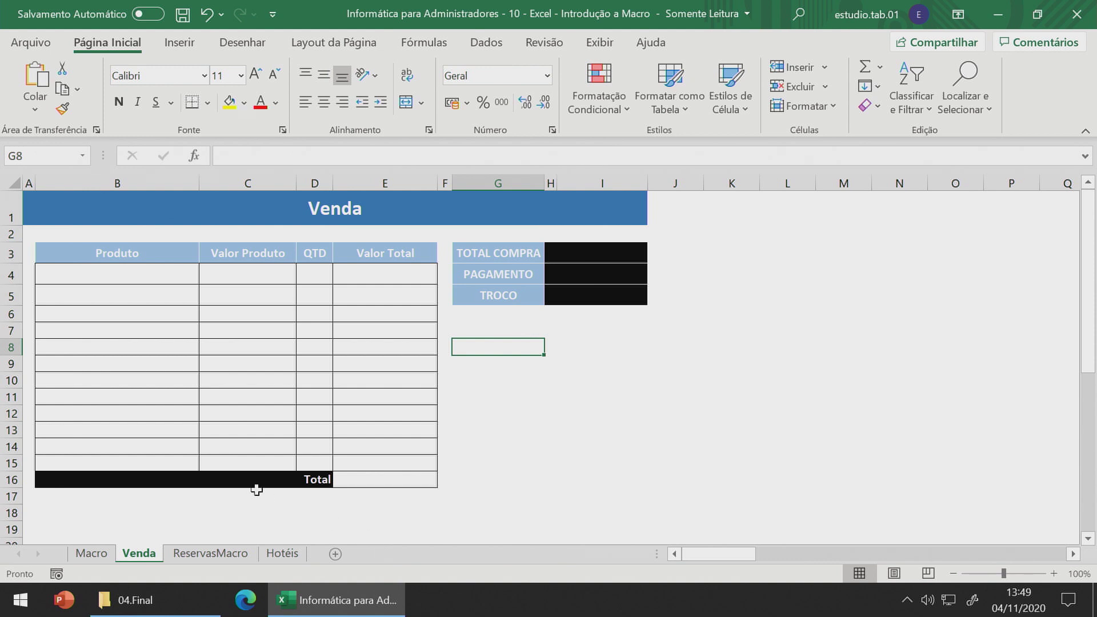
left_click(140, 290)
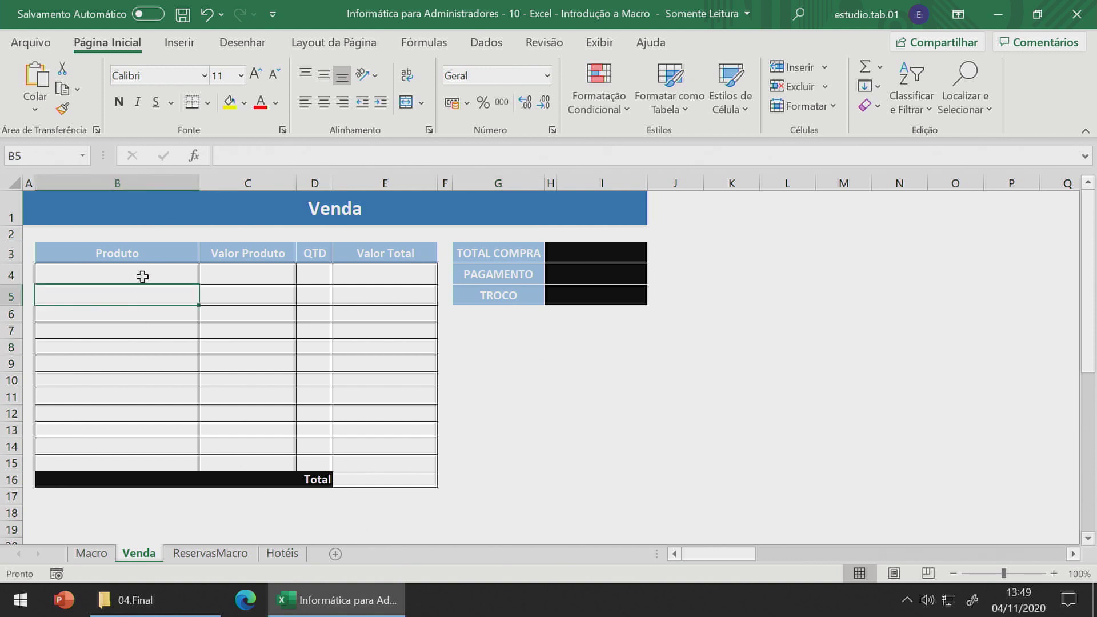
left_click(143, 277)
type("Leit")
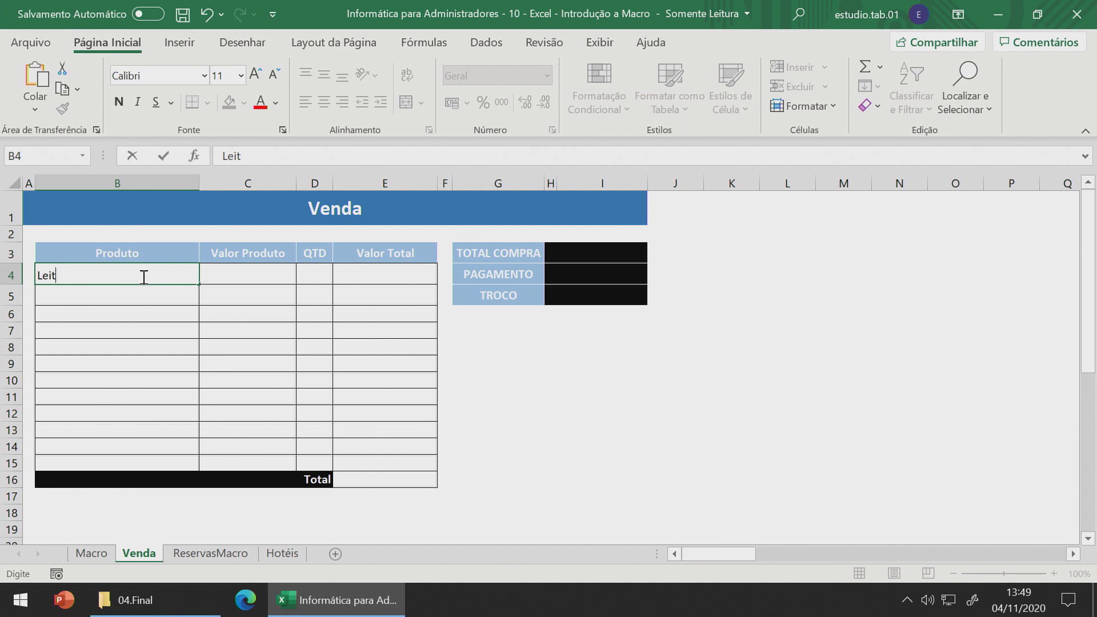
type("e")
key("Tab")
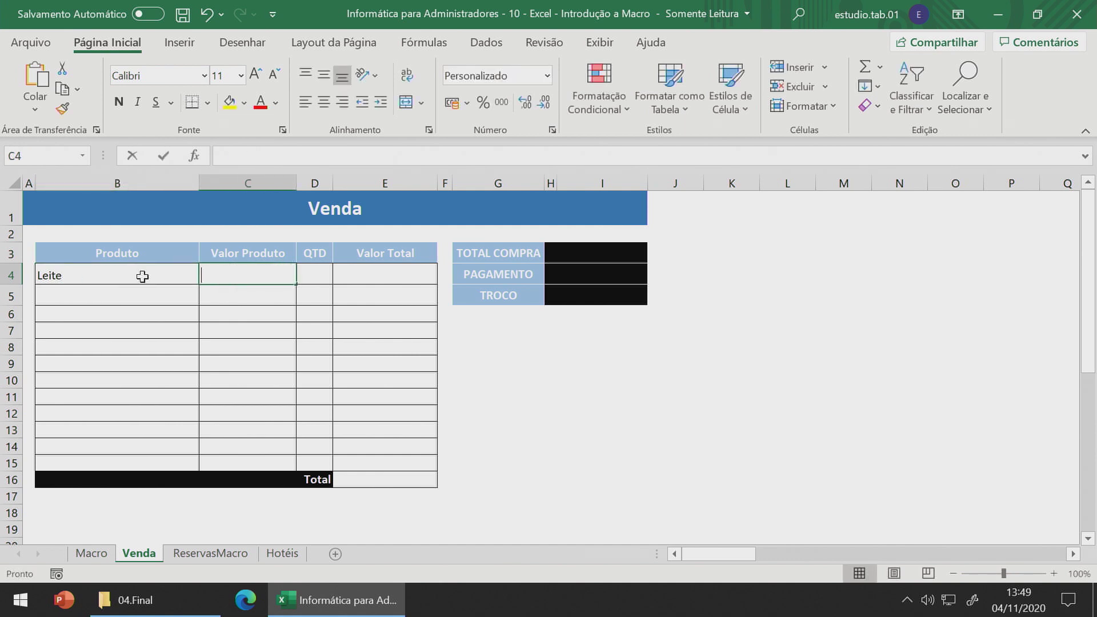
type("1400")
key("Tab")
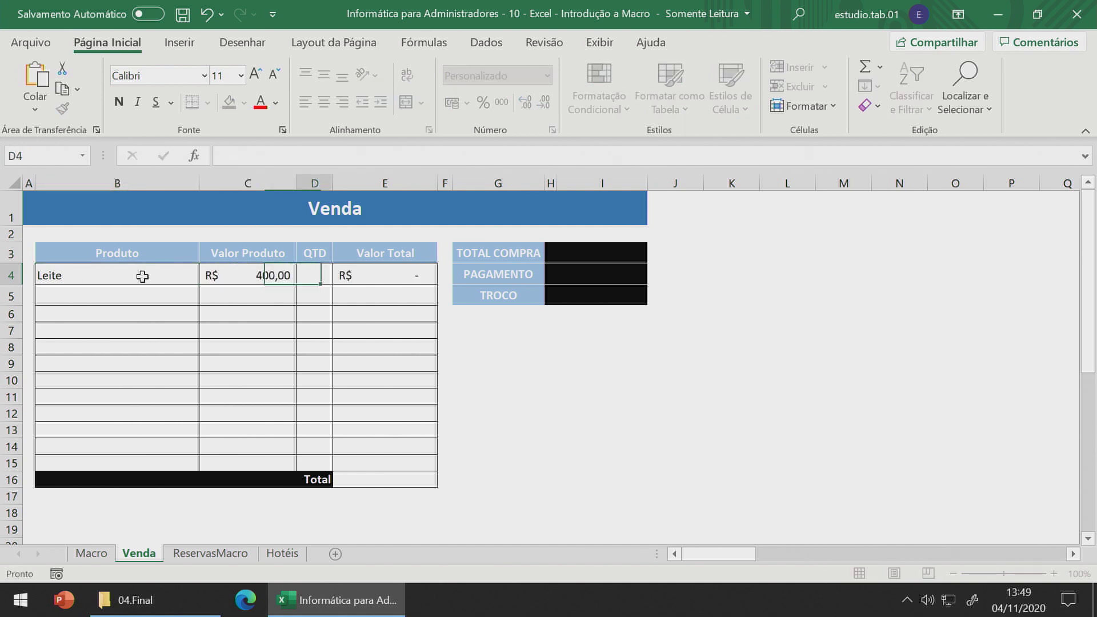
type("2")
key("Tab")
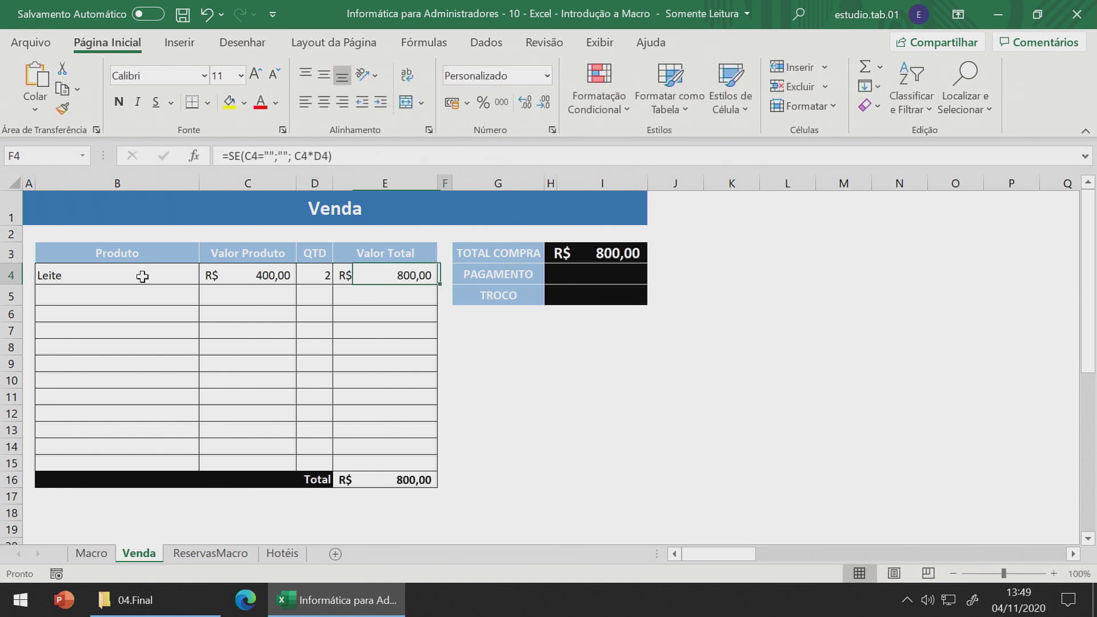
key("Tab")
key("Tab")
- Add the product Queijo in row 5 with a unit value of 10 and quantity 4
left_click(129, 290)
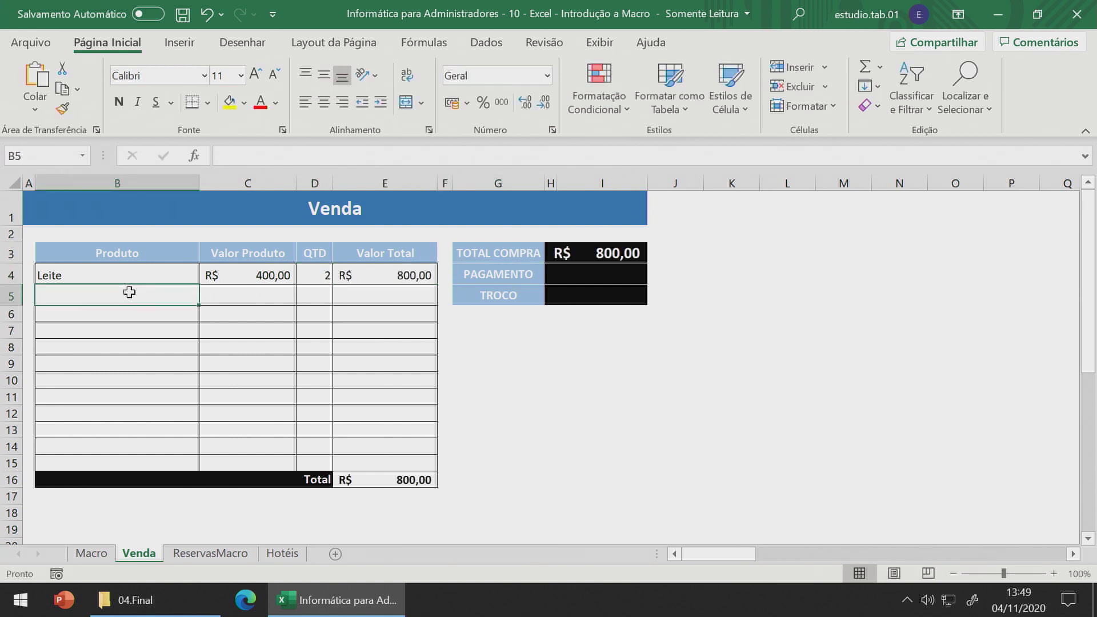
type("Queijo")
key("Tab")
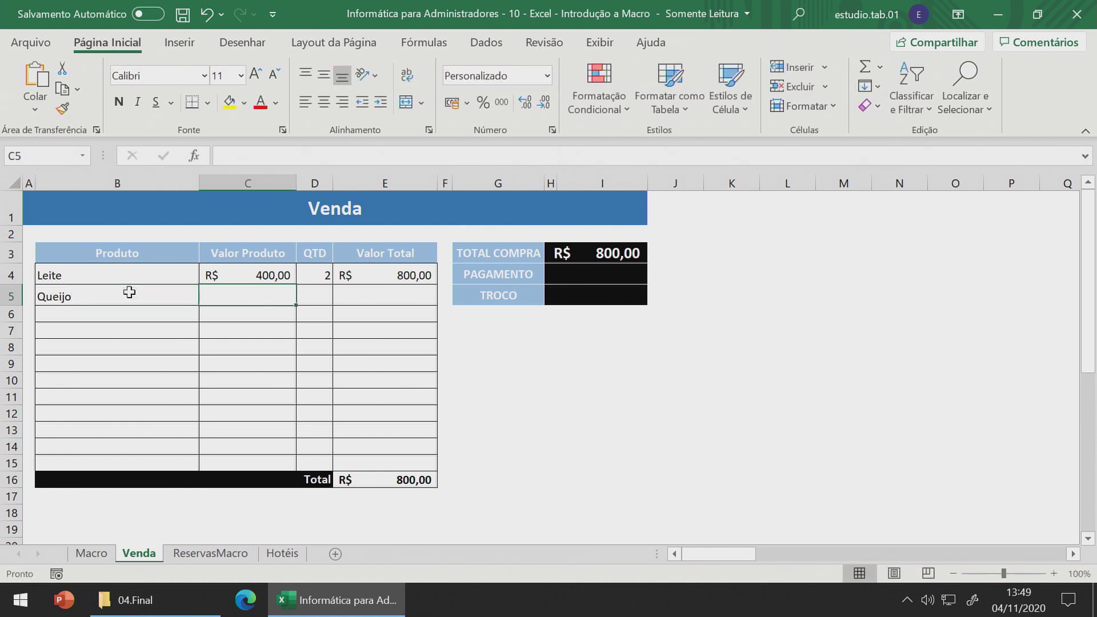
type("10")
key("Tab")
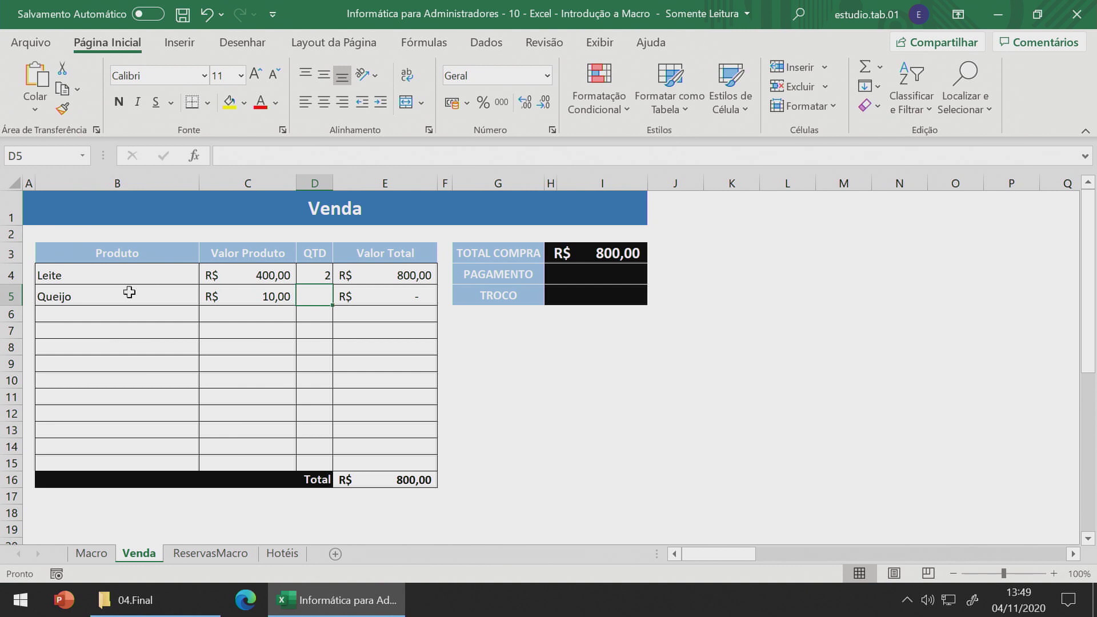
type("4")
key("Tab")
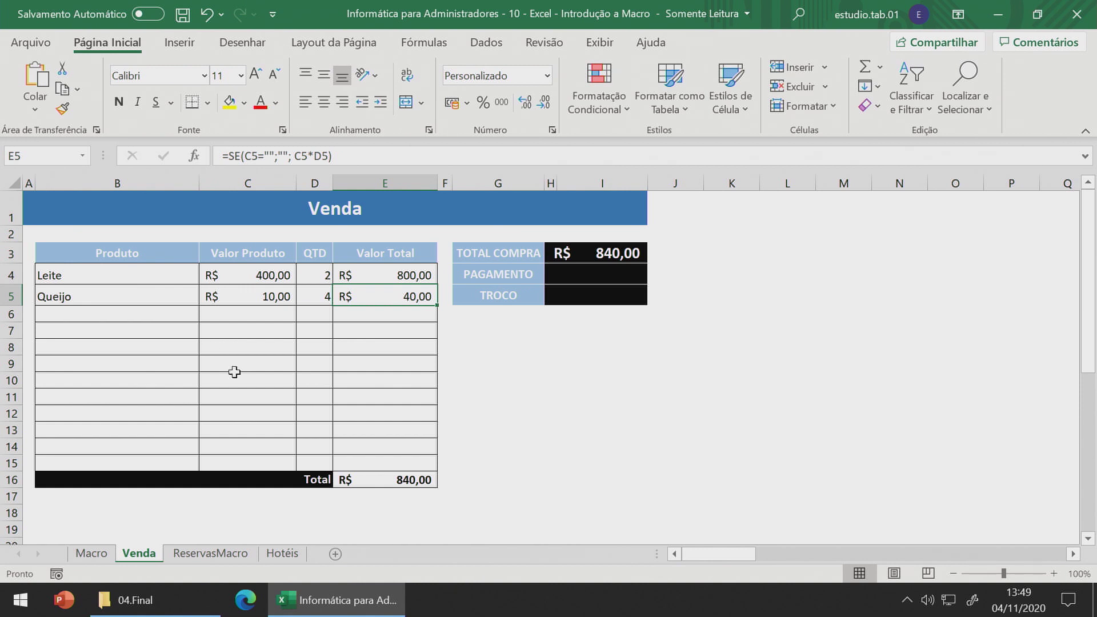
- Enter a payment of 1000 in the PAGAMENTO cell
left_click(634, 279)
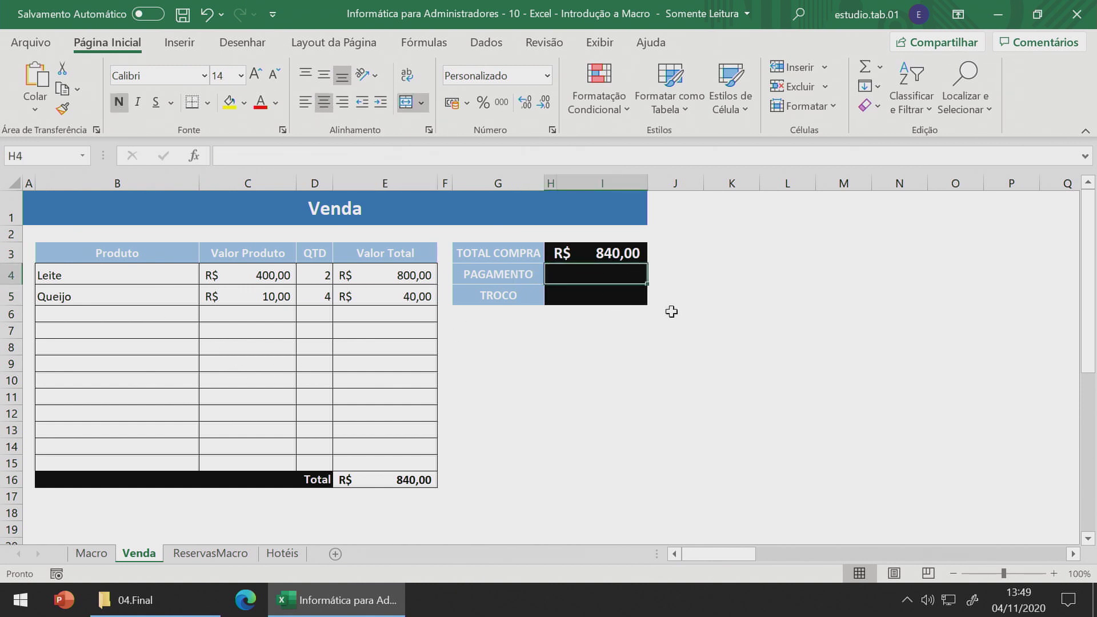
type("1000")
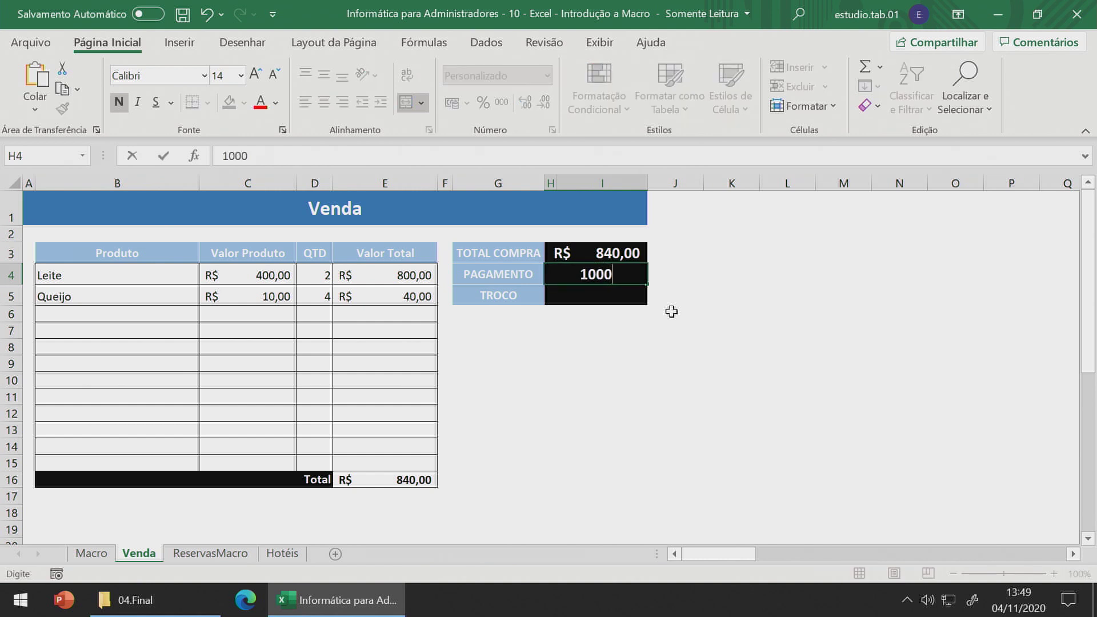
key("Return")
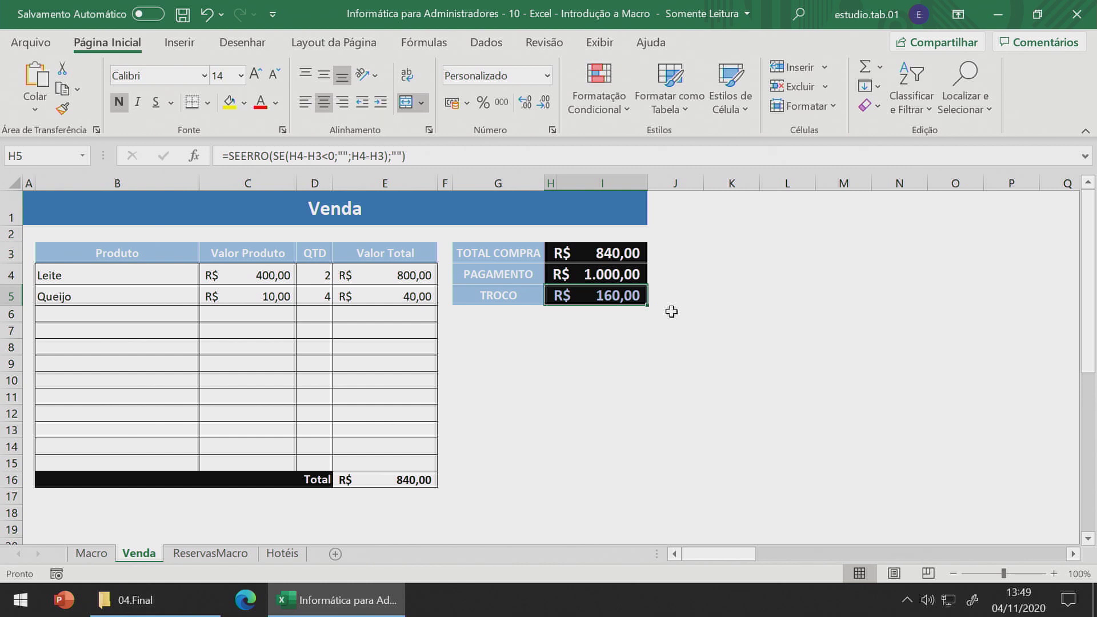
- Clear the payment and the entered product names, unit values and quantities from the Venda sheet
left_click(628, 276)
key("Delete")
left_click_drag(123, 279, 125, 294)
key("Delete")
left_click_drag(235, 276, 246, 307)
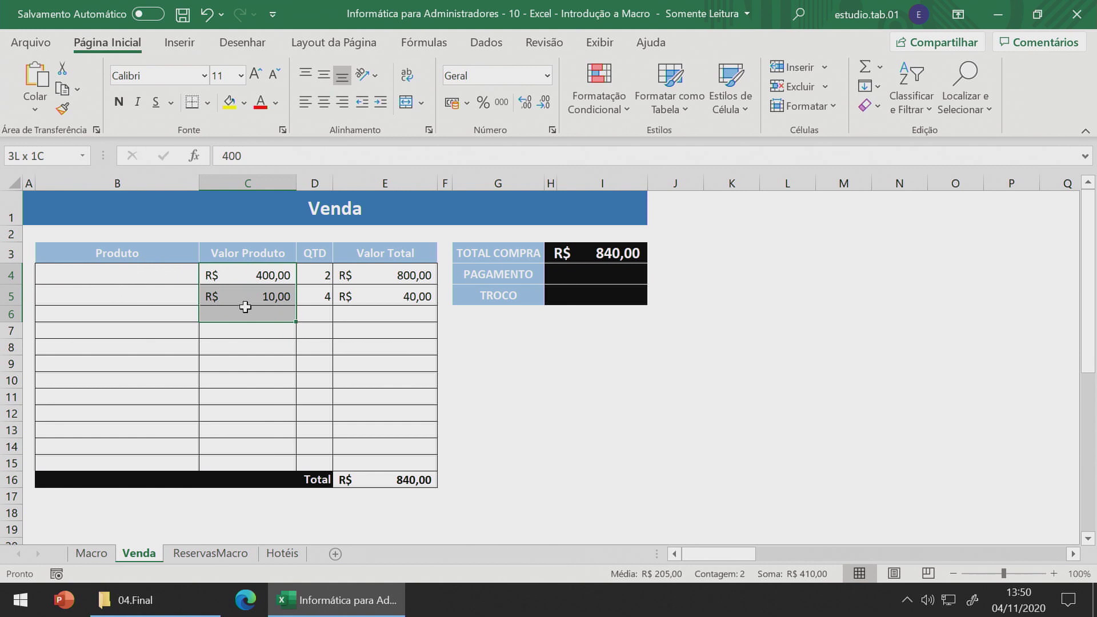
key("Delete")
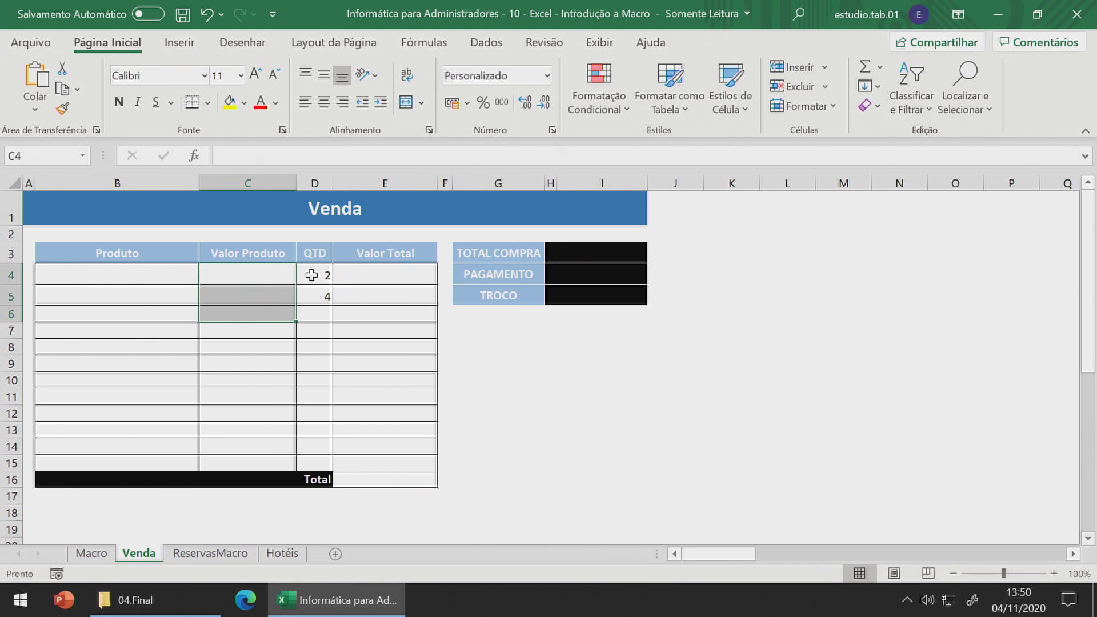
left_click(314, 280)
left_click_drag(313, 286, 313, 294)
key("Delete")
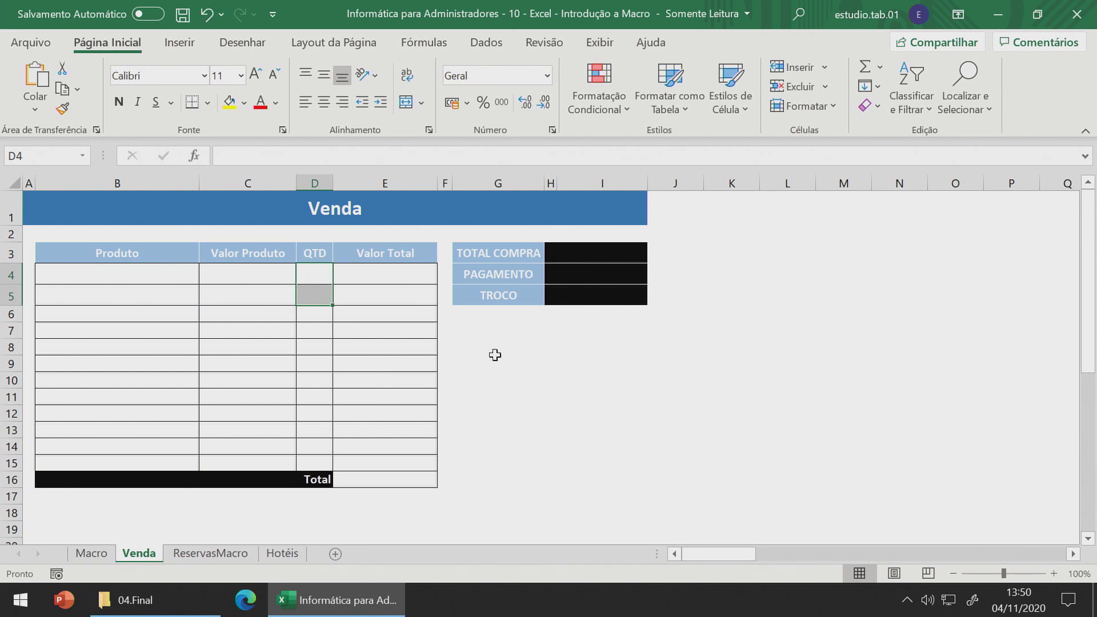
- Undo the clearing of the quantities, unit values and product names
key("ctrl+z")
key("ctrl+z")
key("ctrl+z")
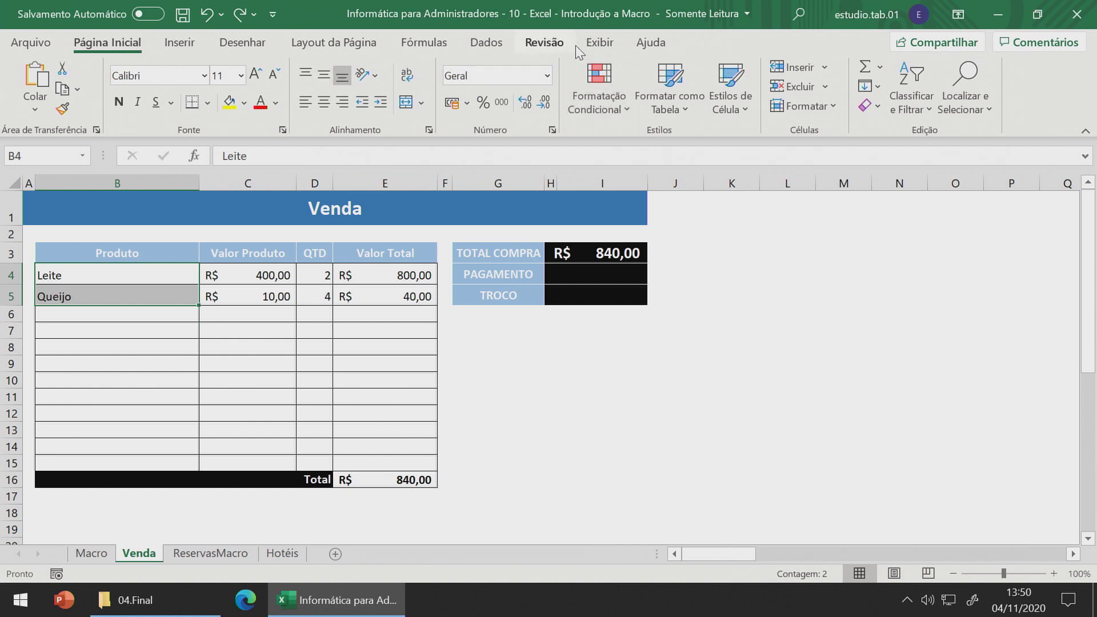
- Start recording a new macro named LimparVenda, stored in this workbook
left_click(600, 42)
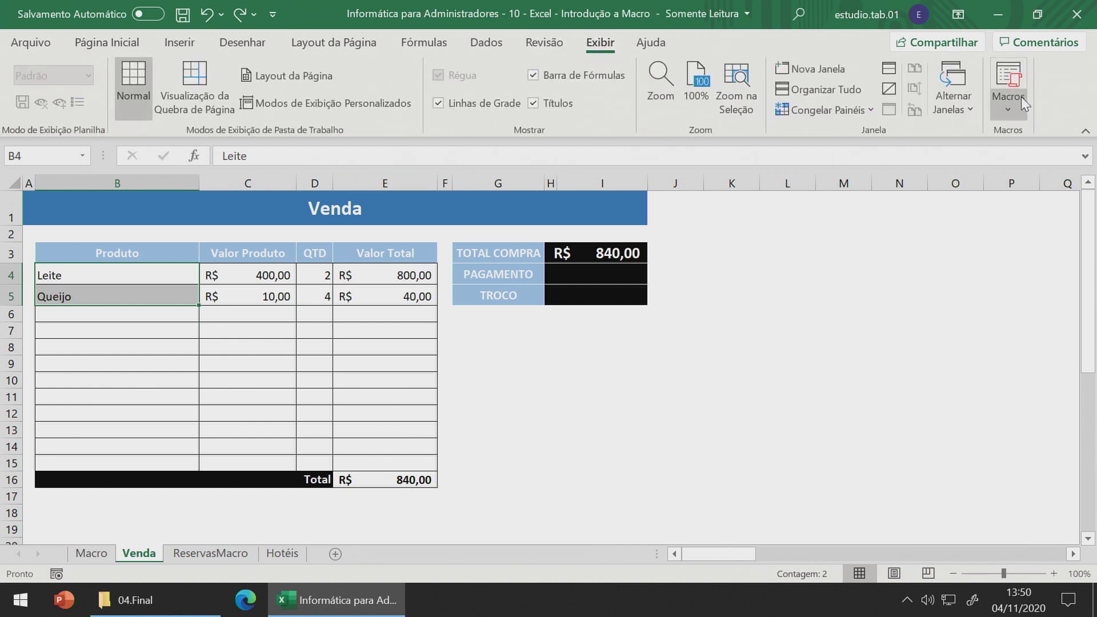
left_click(1021, 97)
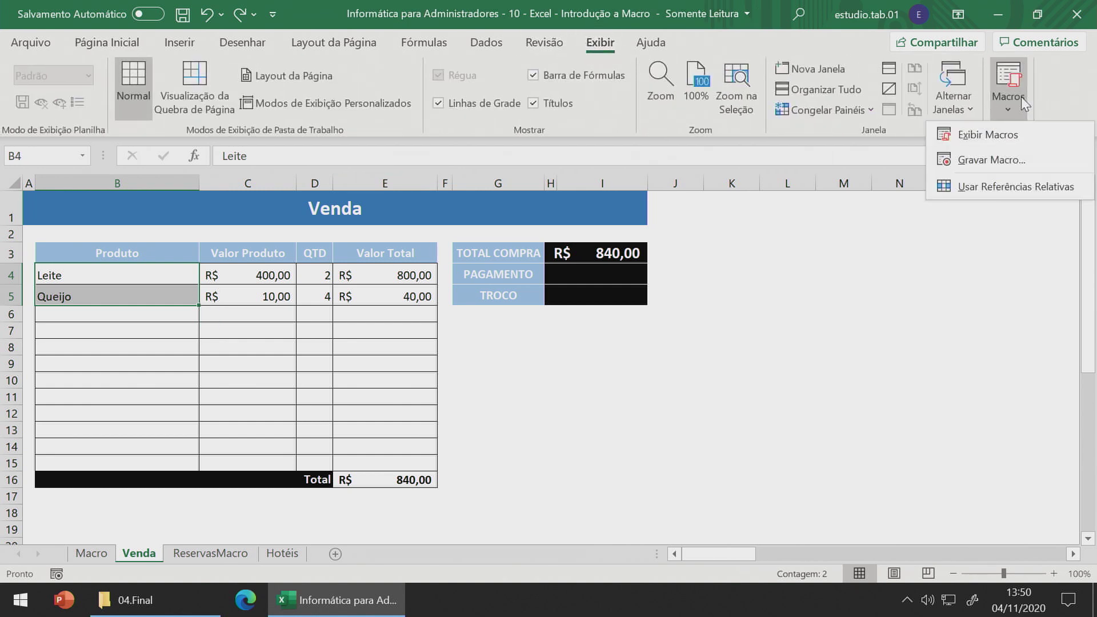
left_click(998, 156)
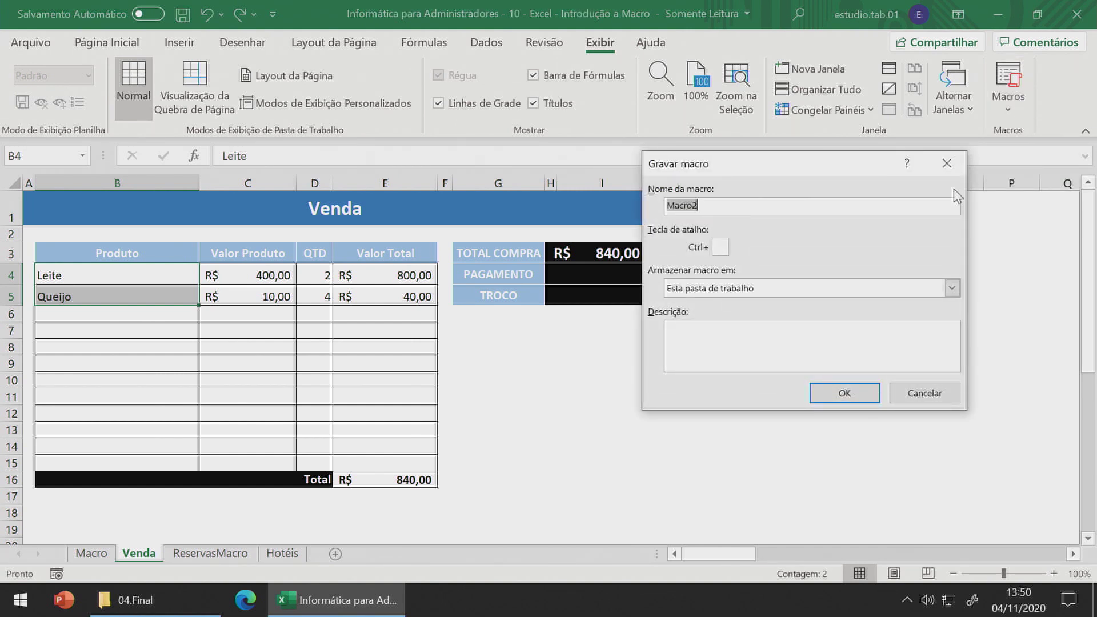
type("LimparVenda")
left_click(830, 394)
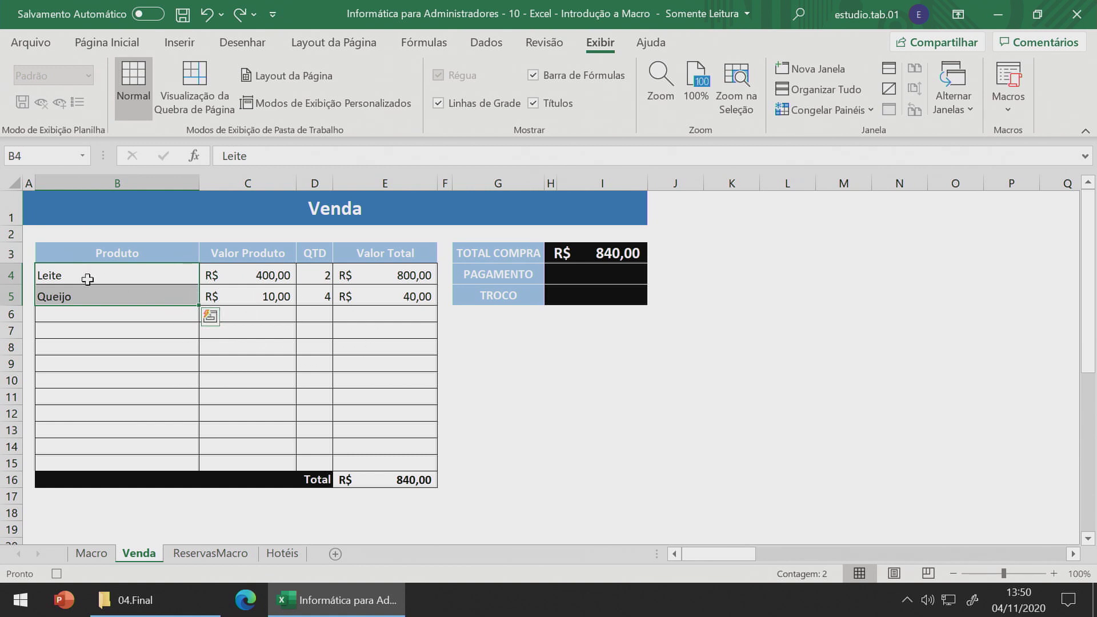
- Clear the product, unit value and quantity cells B4:D15 plus the PAGAMENTO cell, and stop recording the macro
left_click_drag(85, 278, 304, 463)
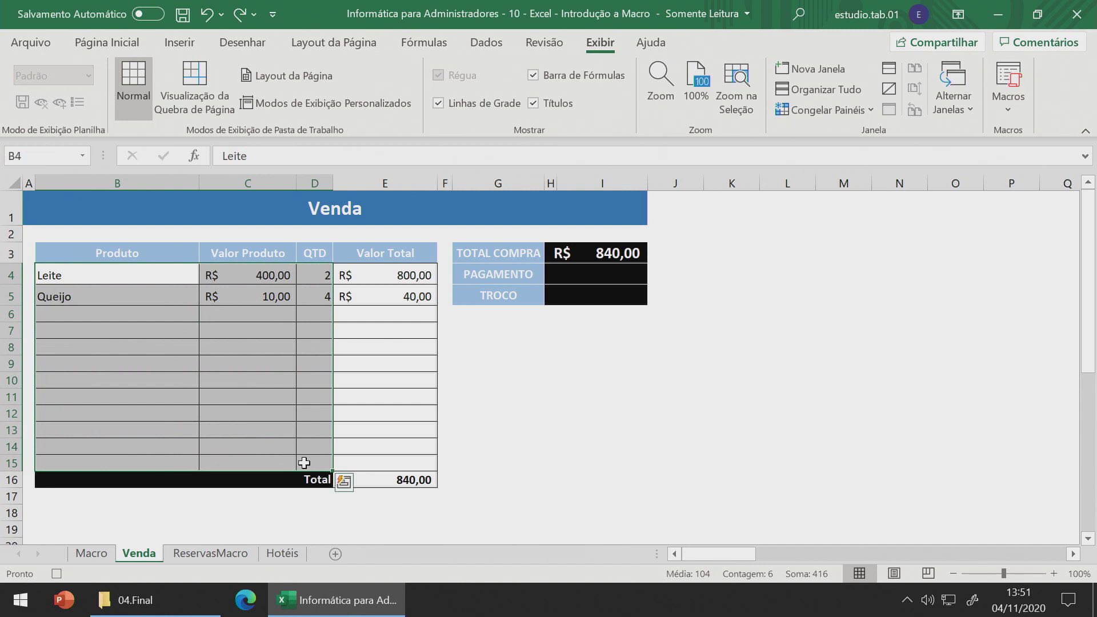
key("Delete")
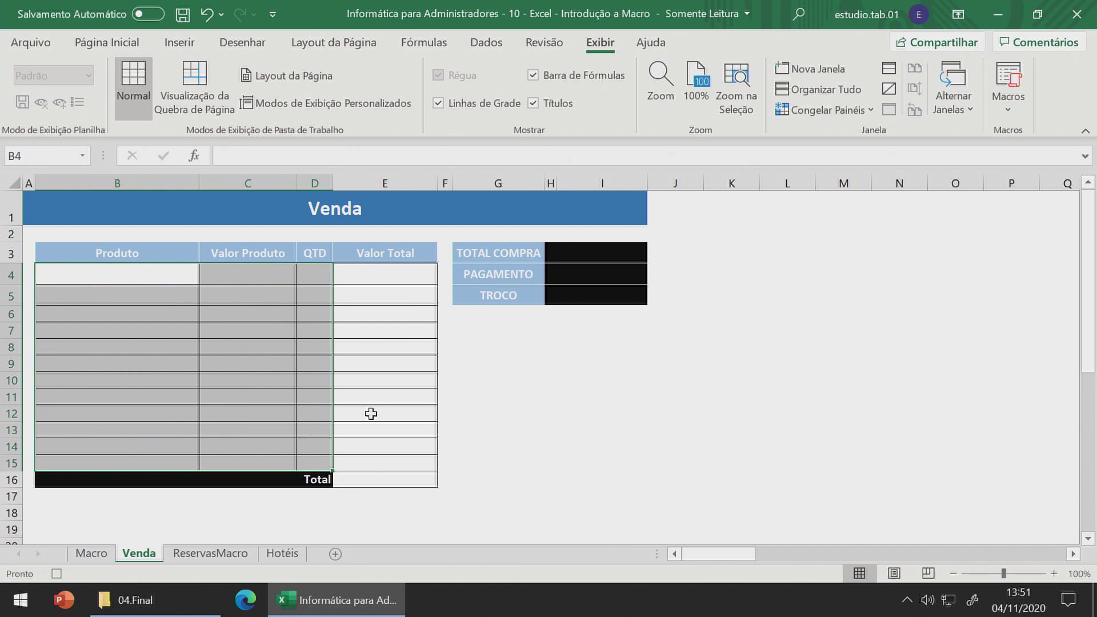
left_click(581, 284)
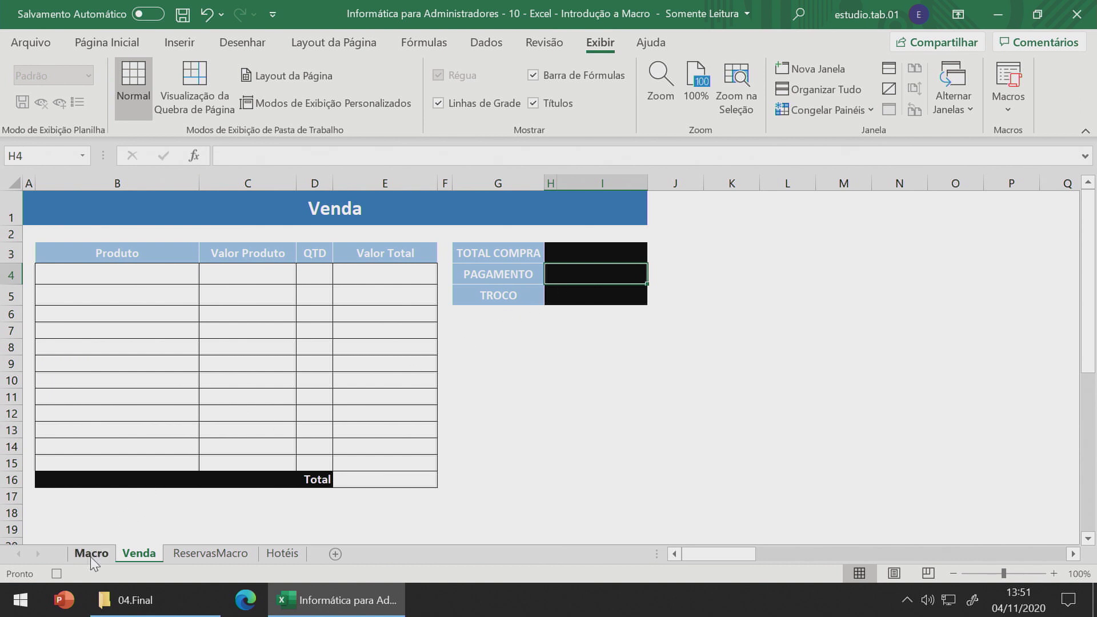
left_click(57, 573)
left_click(520, 401)
- Enter Polvilho in the first product row with a unit value of 4 and a quantity of 2
left_click(136, 282)
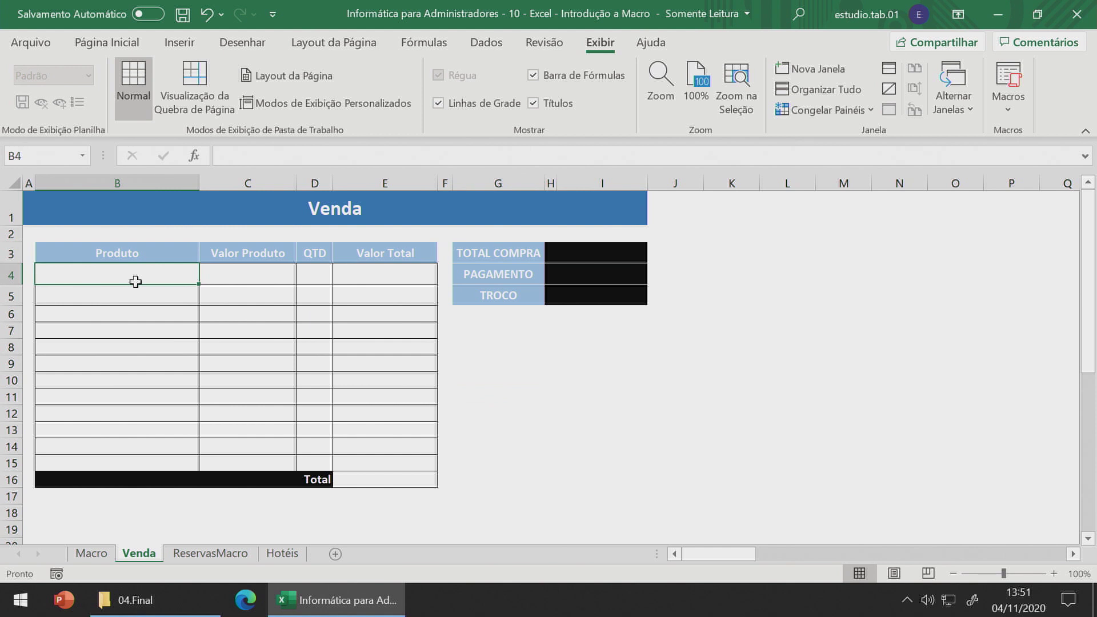
type("Pol")
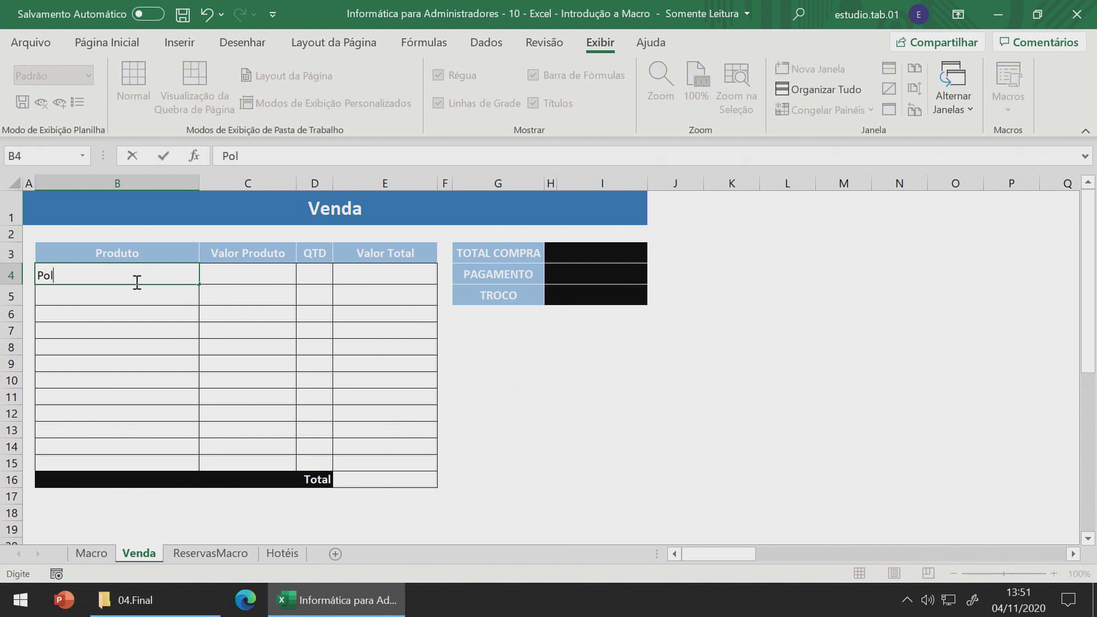
type("vilho")
key("Tab")
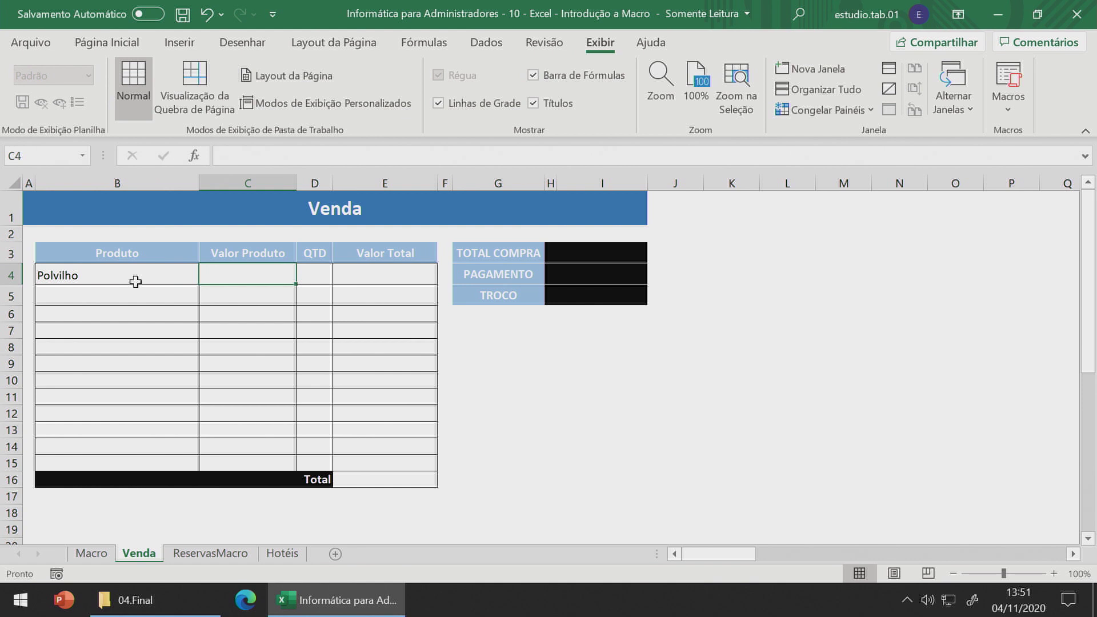
type("4")
key("Tab")
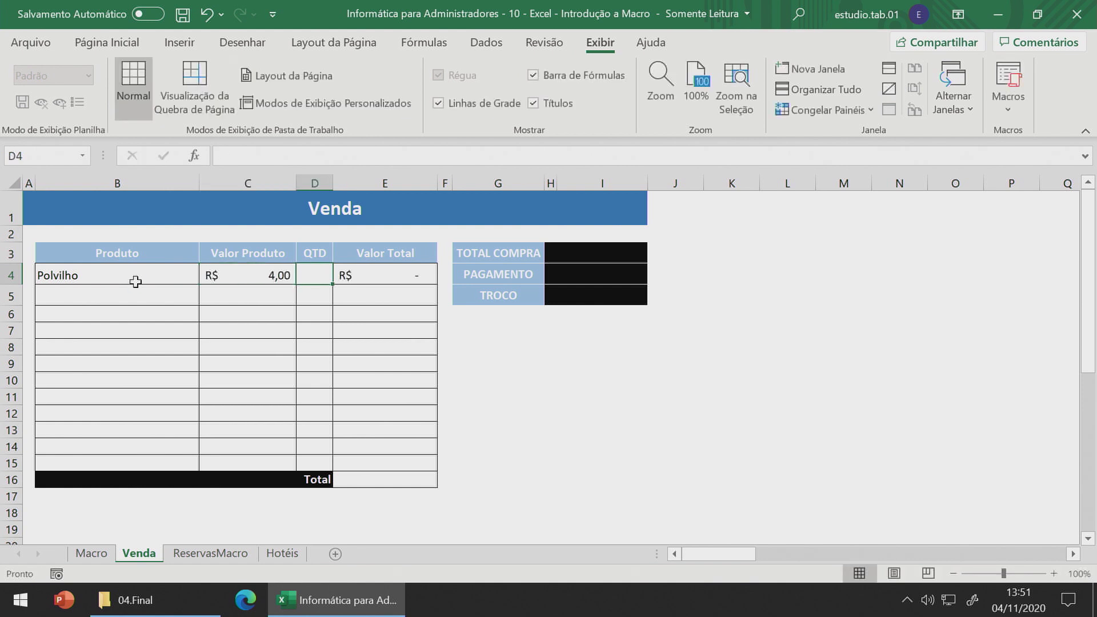
type("2")
key("Tab")
key("Tab")
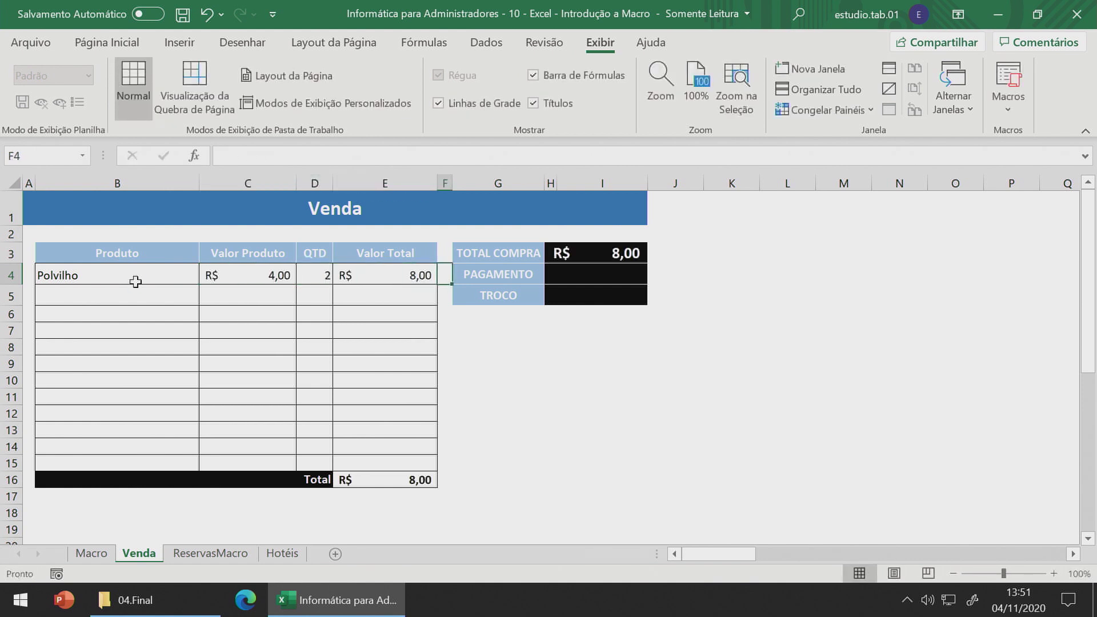
- Enter Bolacha in the second product row with a unit value of 5 and a quantity of 4
left_click(126, 294)
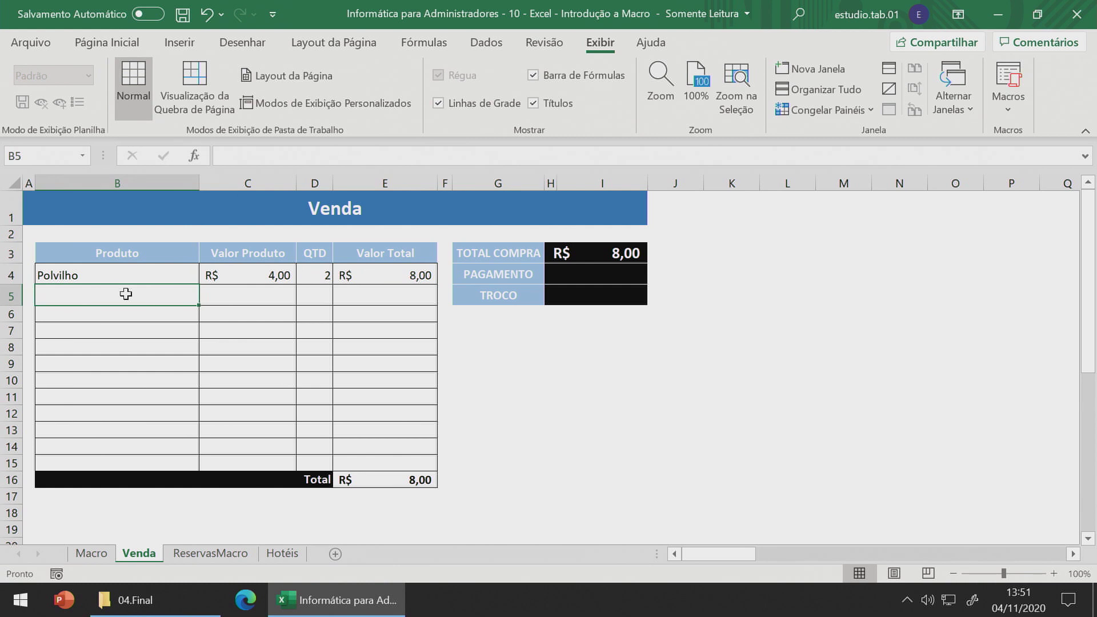
type("Bo")
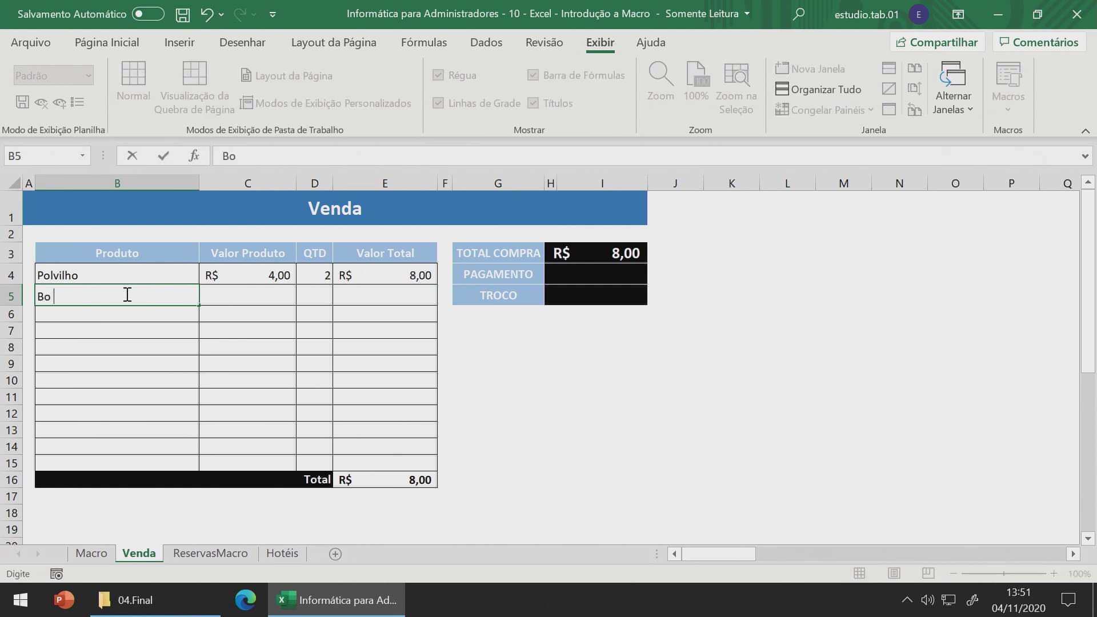
type("lacha")
key("Tab")
type("5")
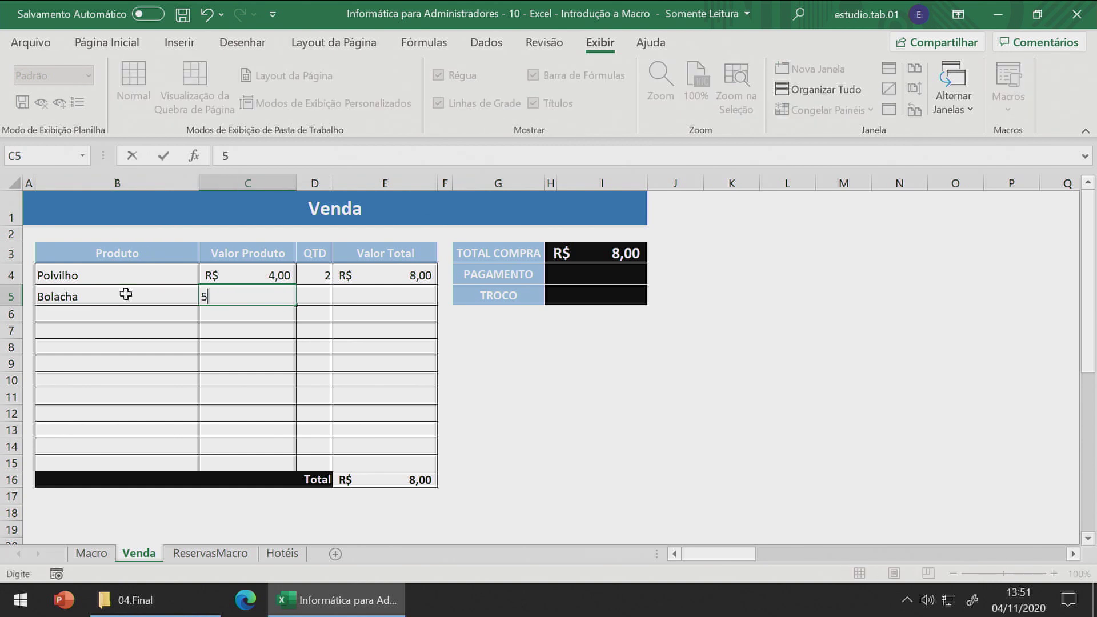
key("Tab")
type("4")
key("Tab")
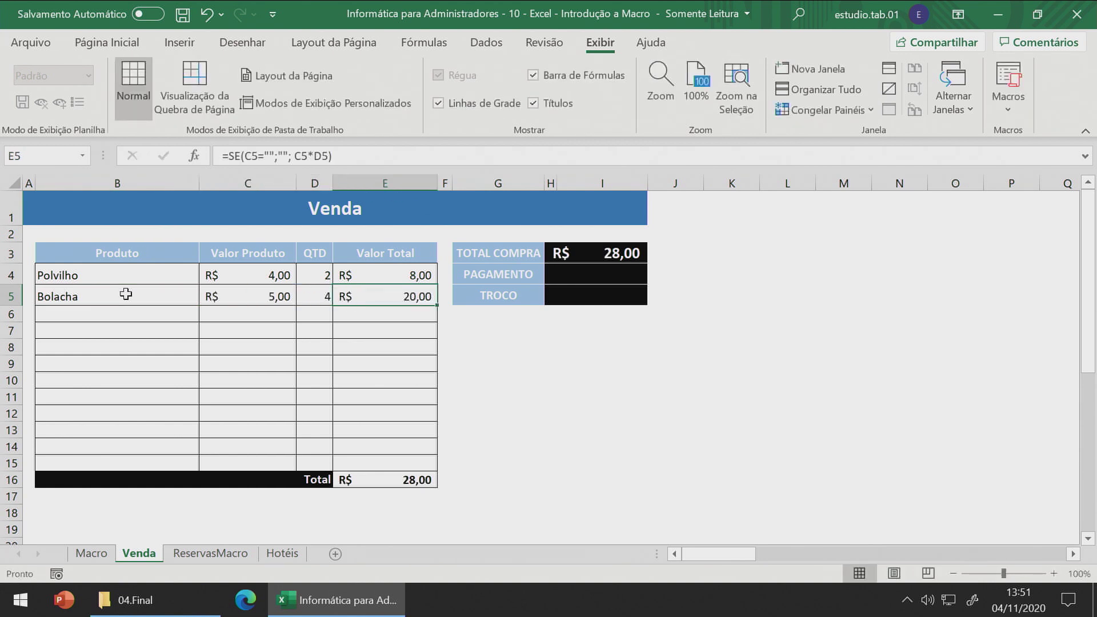
- Enter Batata in the third product row with a unit value of 7 and a quantity of 6
left_click(117, 316)
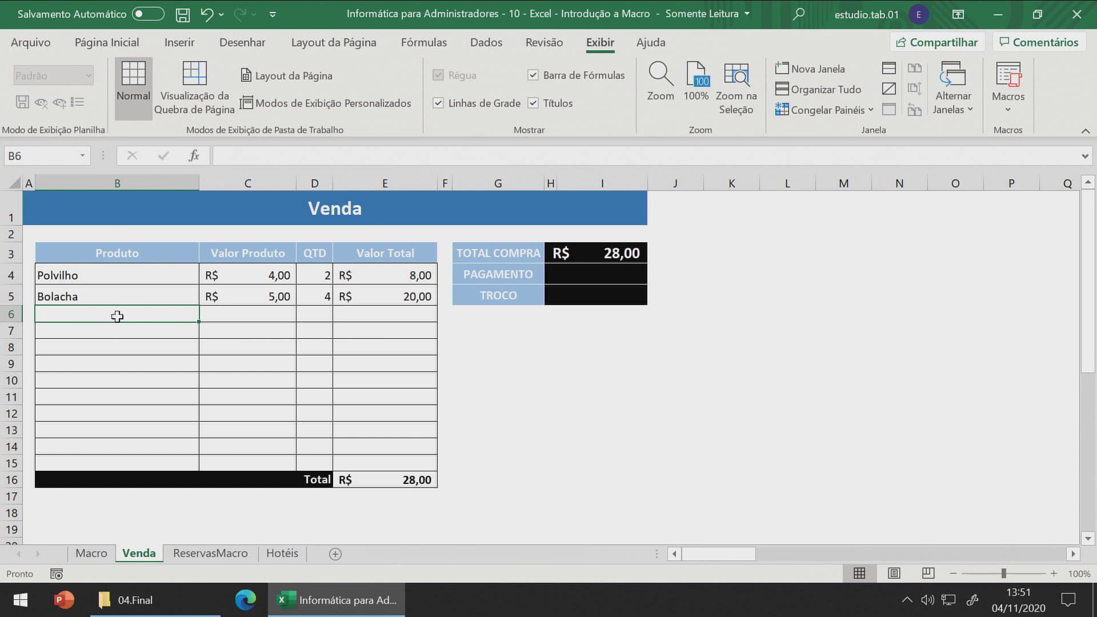
type("Ba")
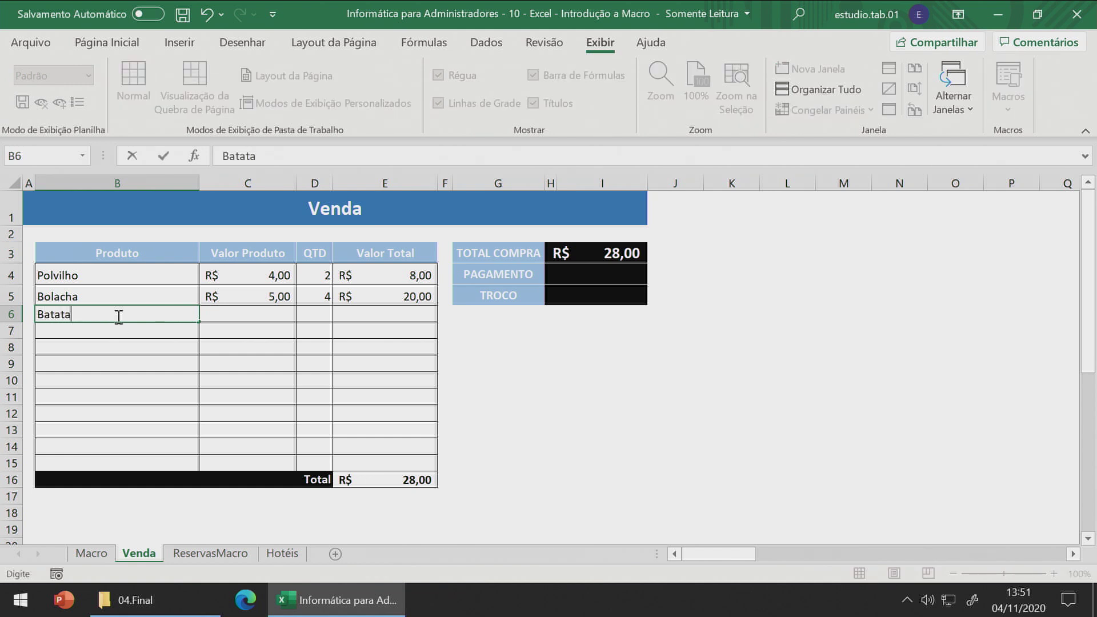
type("tata")
key("Tab")
type("7")
key("Tab")
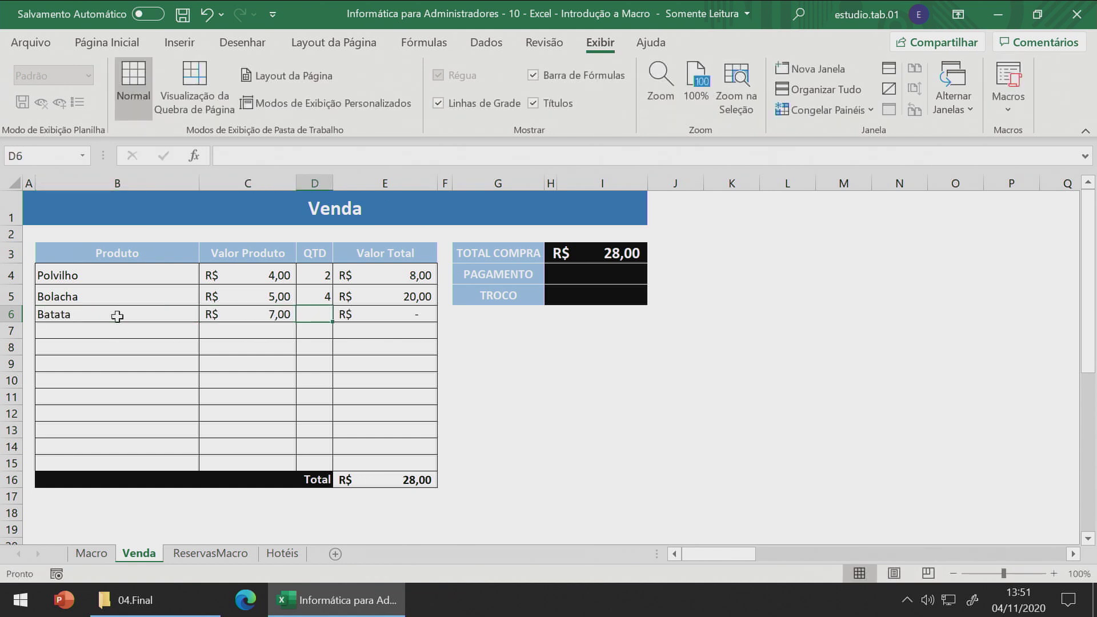
type("6")
key("Tab")
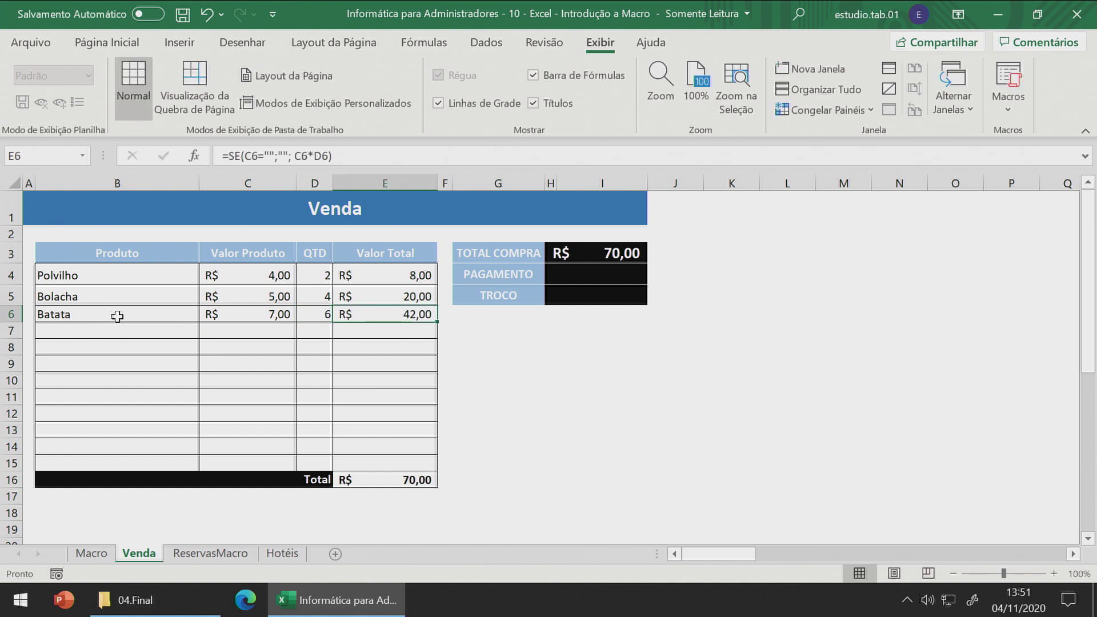
- Enter a payment of 100 in the PAGAMENTO cell
left_click(602, 273)
type("100")
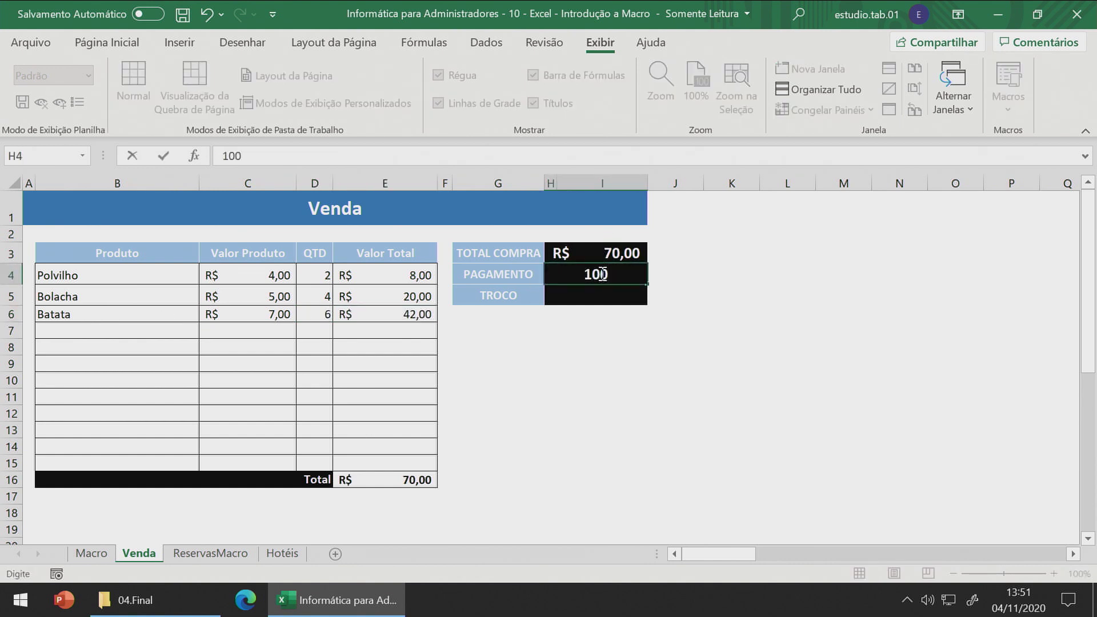
key("Tab")
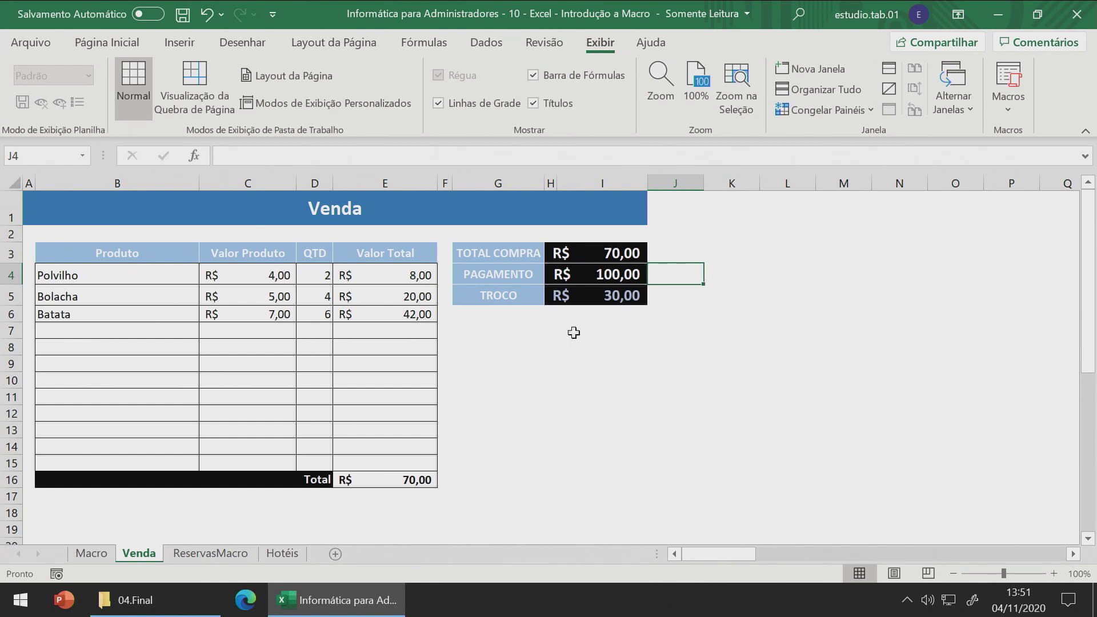
- Run the LimparVenda macro on the filled Venda sheet
left_click(1001, 100)
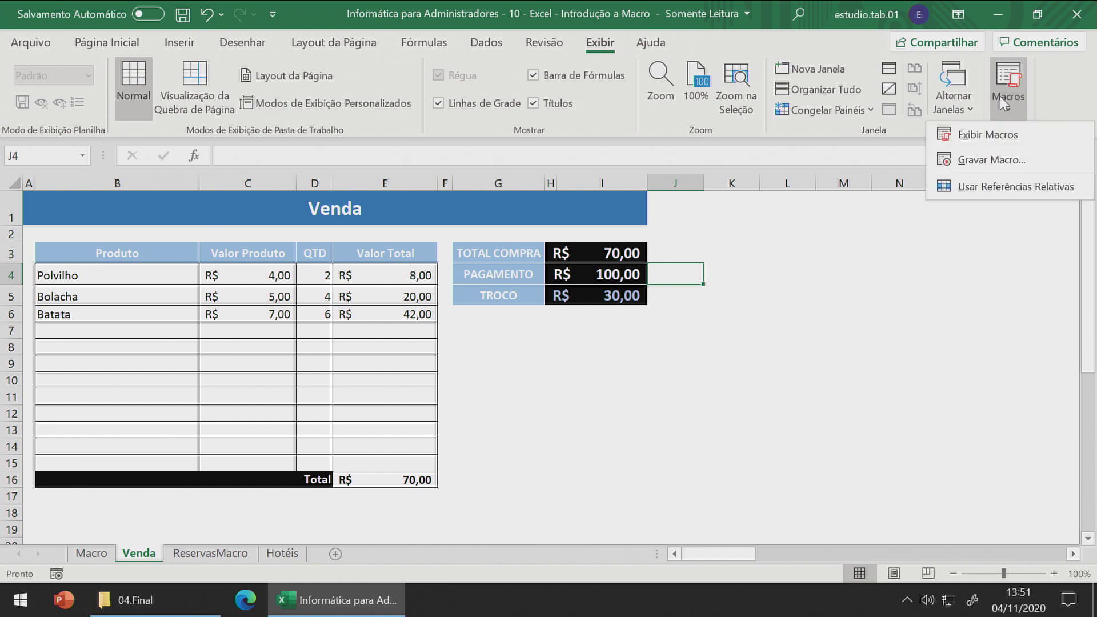
left_click(996, 133)
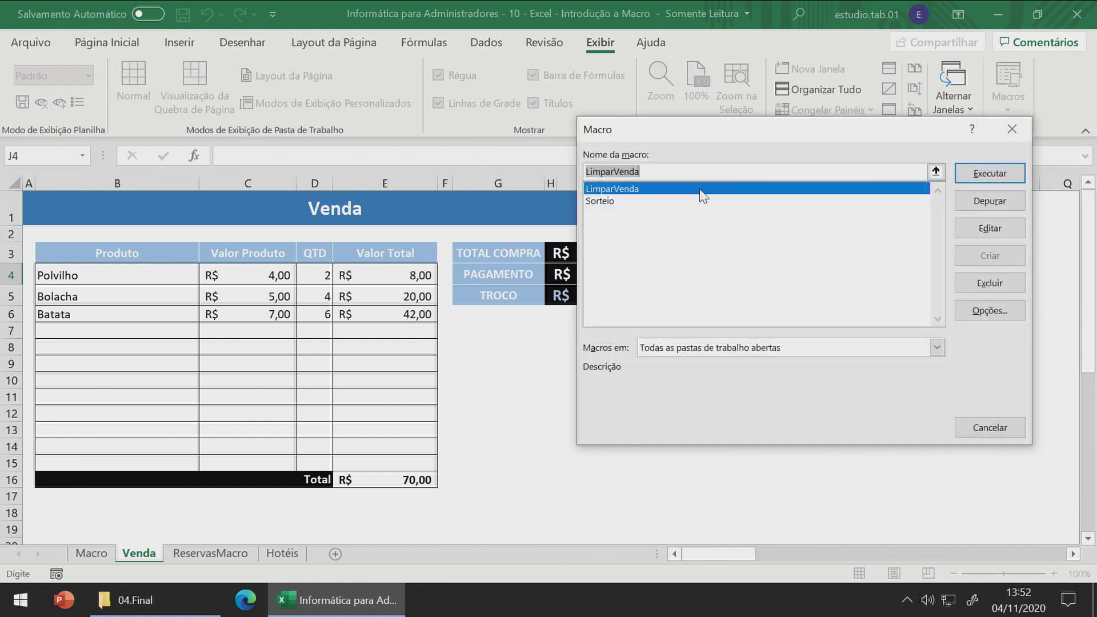
left_click(701, 190)
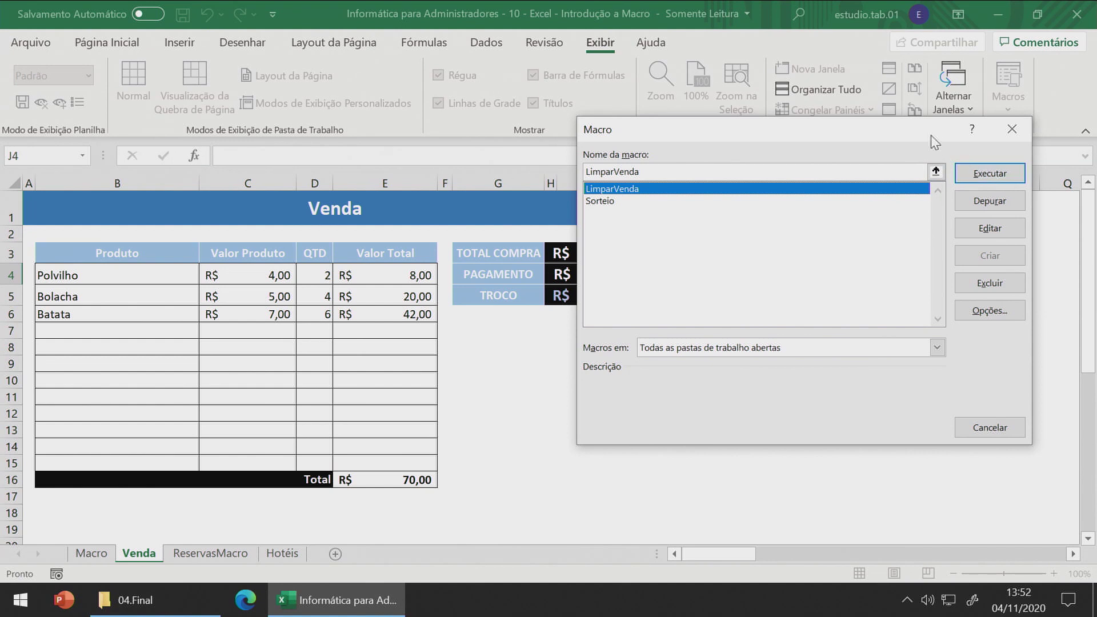
left_click(990, 174)
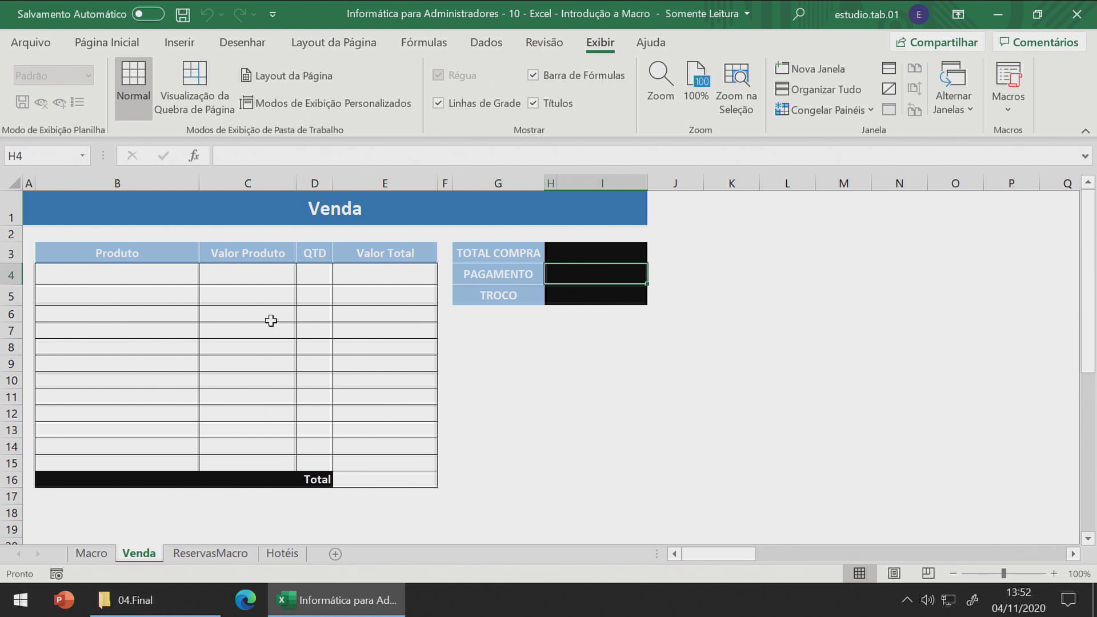
left_click(34, 48)
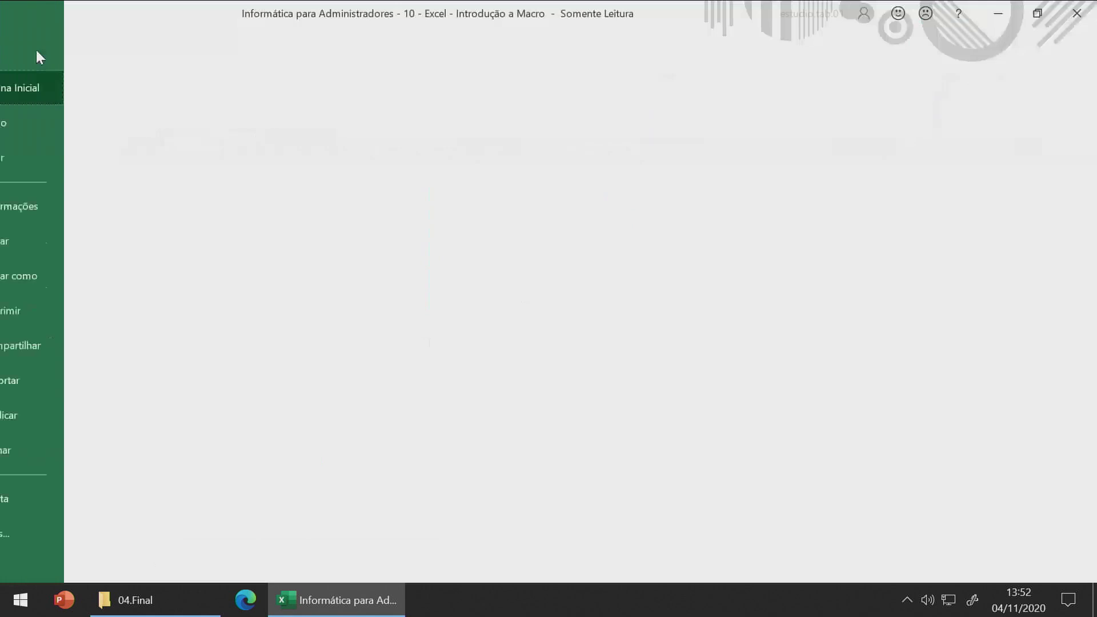
left_click(23, 50)
left_click(107, 43)
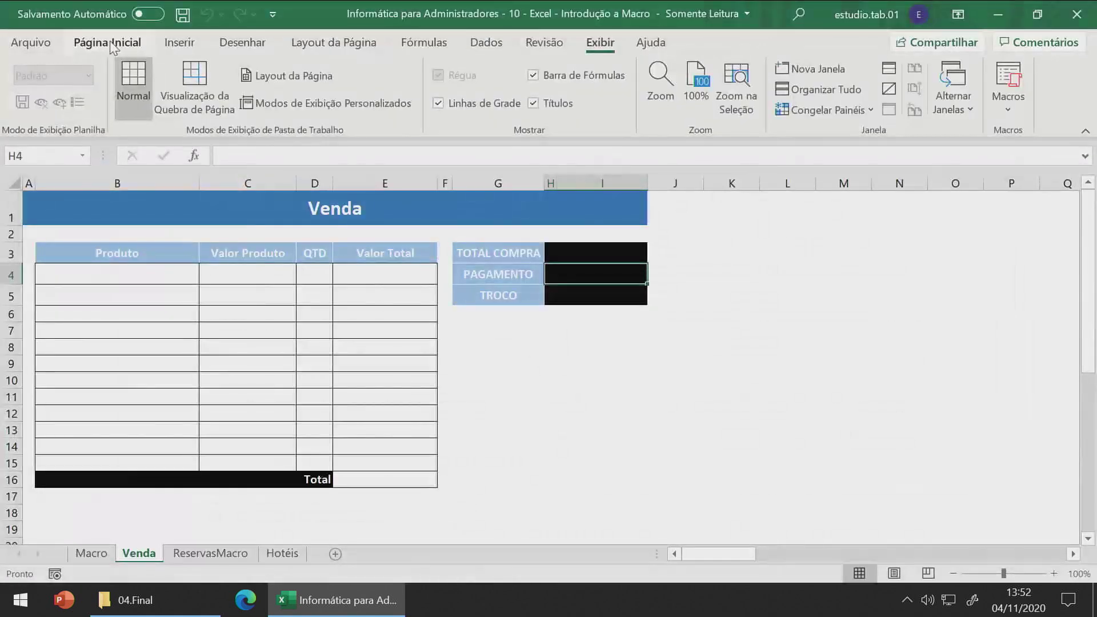
- Insert a rounded rectangle about 5.61 cm wide and 1.94 cm high below the TROCO row, with the text LIMPAR
left_click(179, 42)
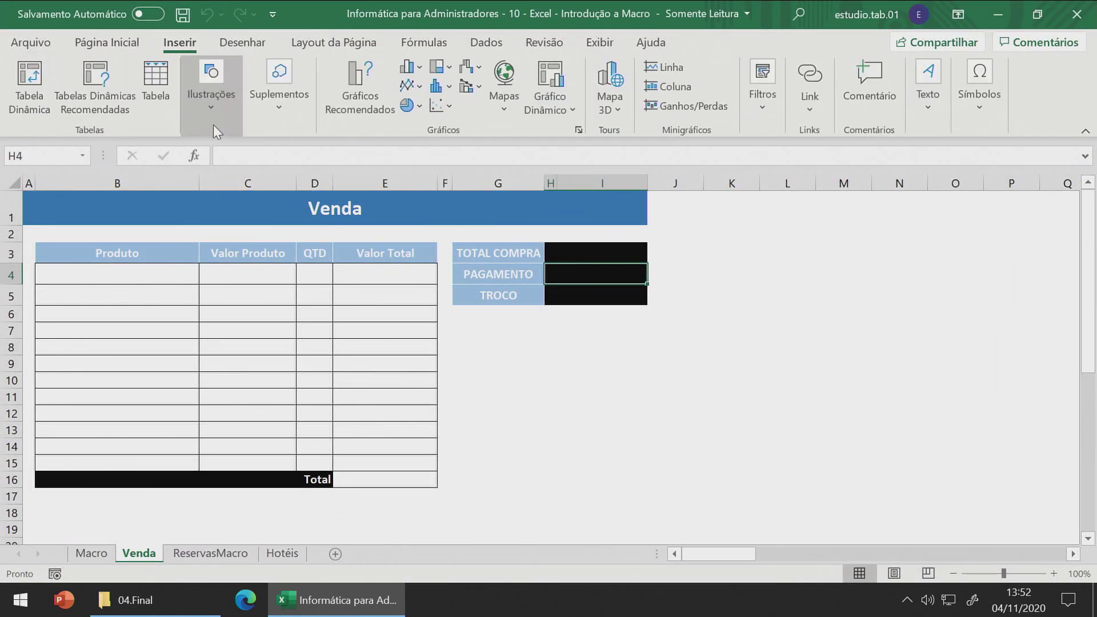
left_click(204, 117)
left_click(249, 172)
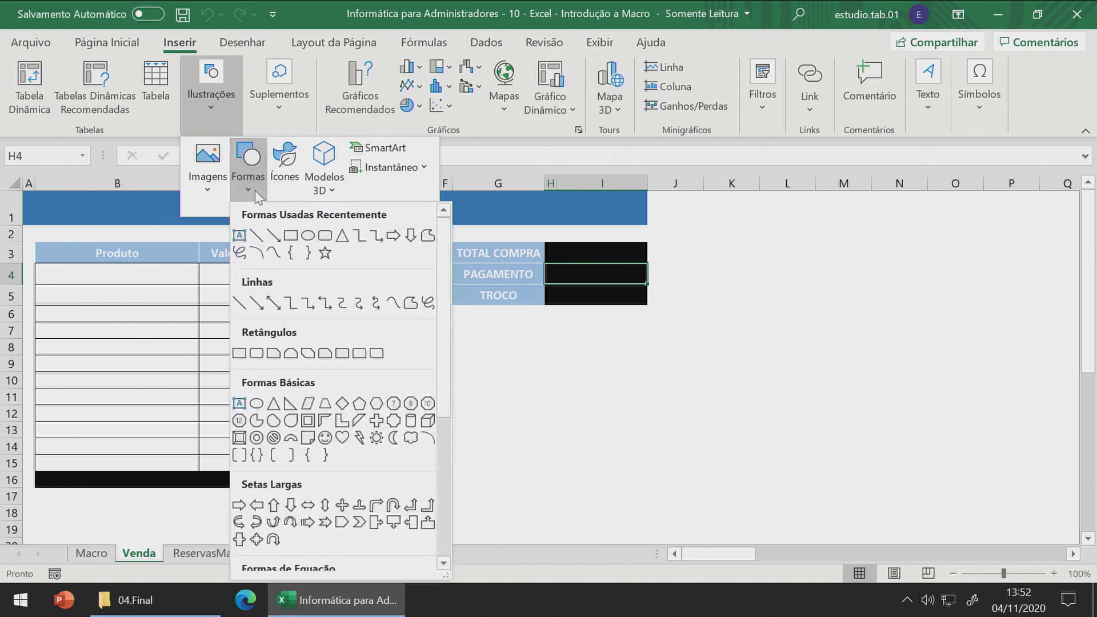
left_click(308, 235)
left_click_drag(462, 327, 645, 391)
type("LIMPAR")
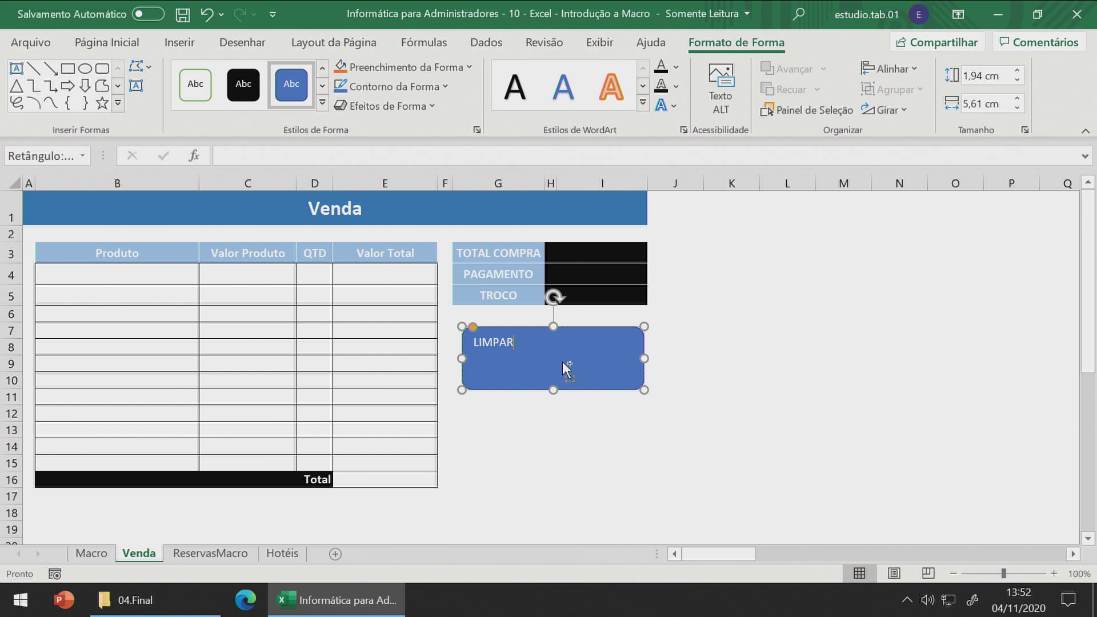
- Center the LIMPAR text horizontally and vertically in the shape and format it as bold, size 24
key("ctrl+shift+f")
key("Escape")
double_click(527, 341)
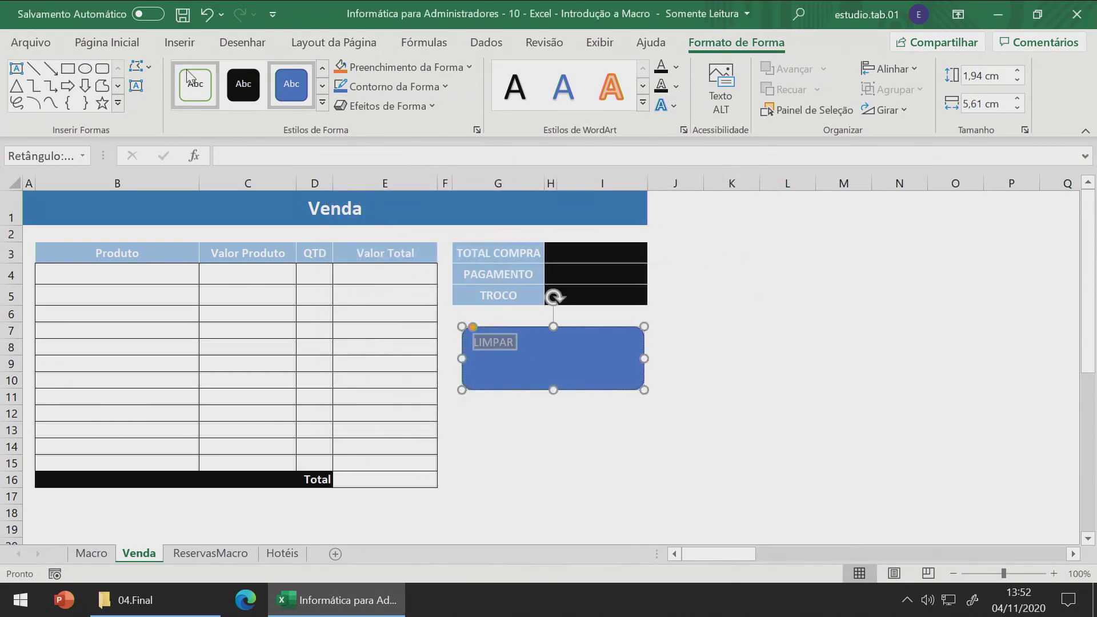
left_click(131, 52)
left_click(323, 102)
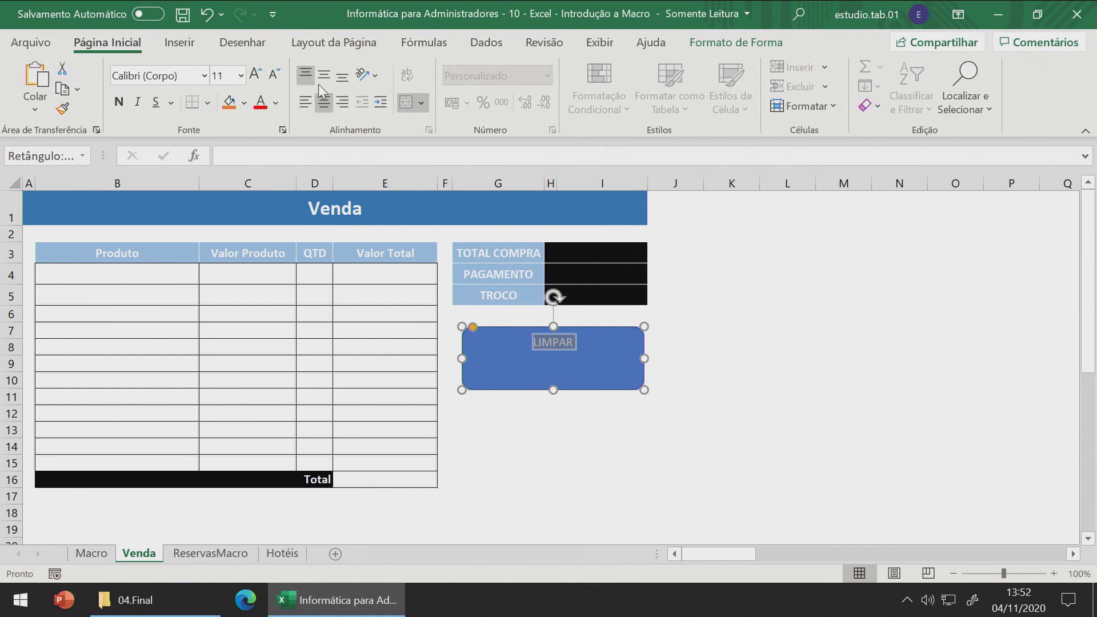
left_click(324, 75)
left_click(241, 76)
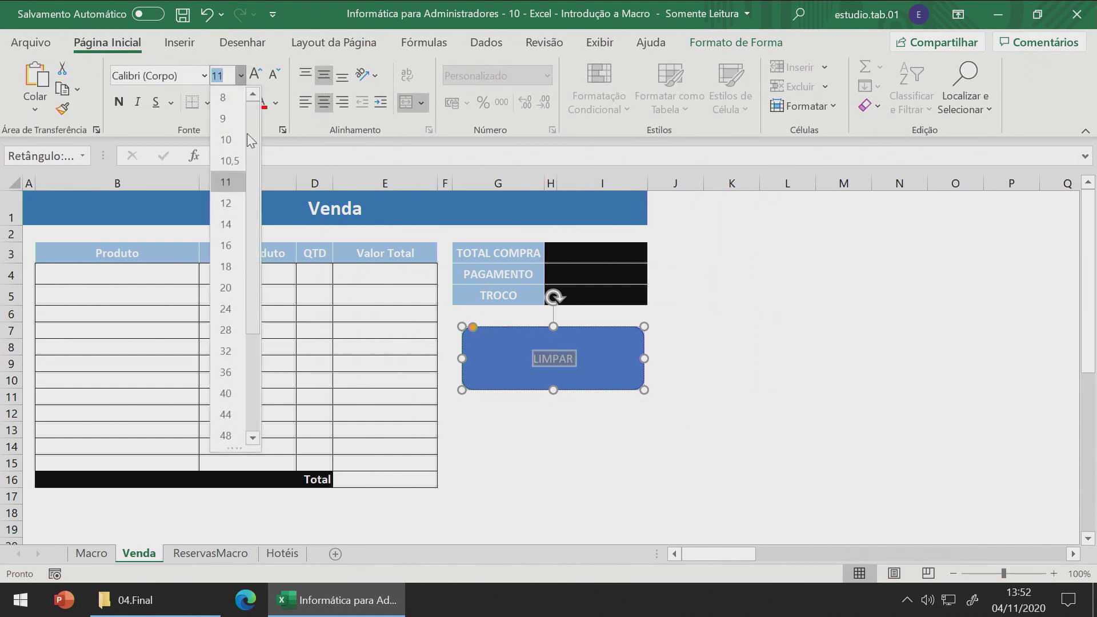
left_click(226, 309)
left_click(119, 103)
left_click(691, 347)
- Assign the LimparVenda macro to the LIMPAR shape and deselect the shape
left_click(561, 356)
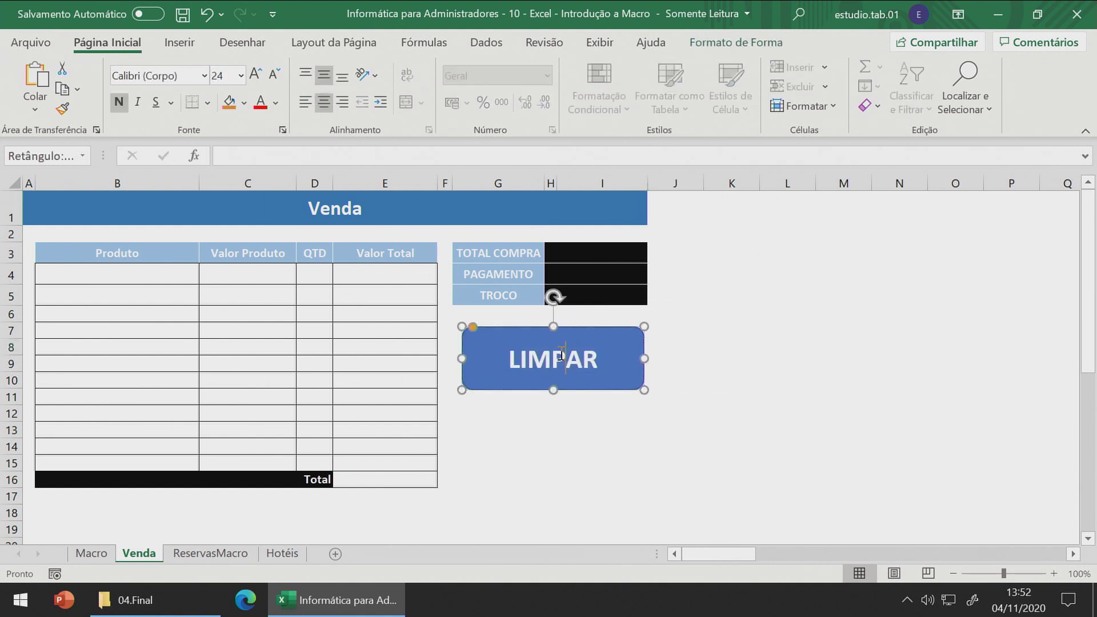
right_click(562, 356)
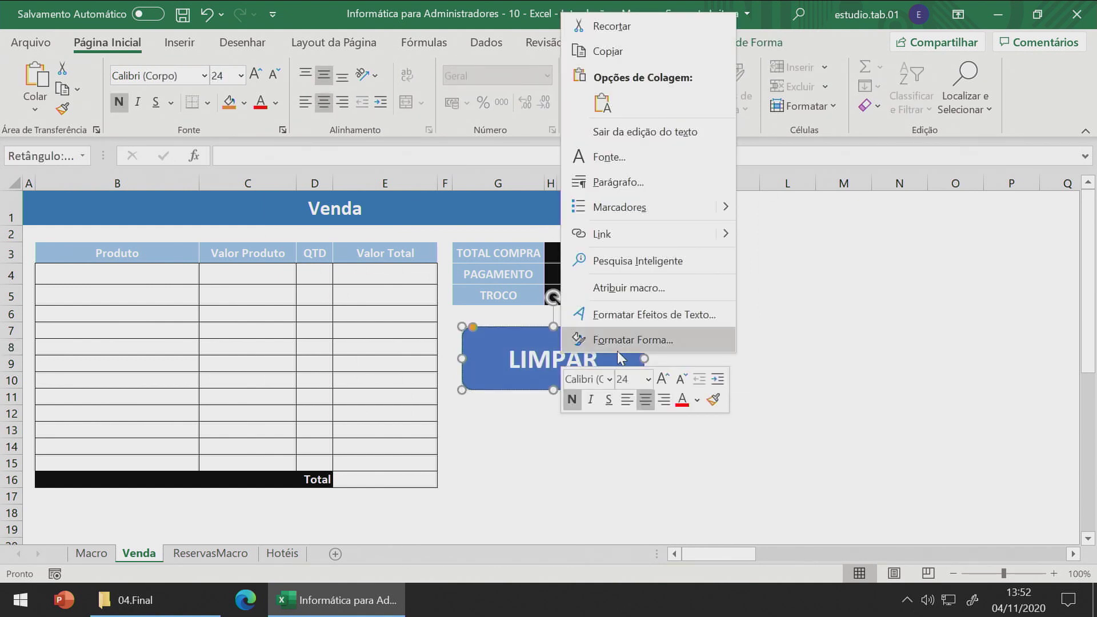
left_click(645, 297)
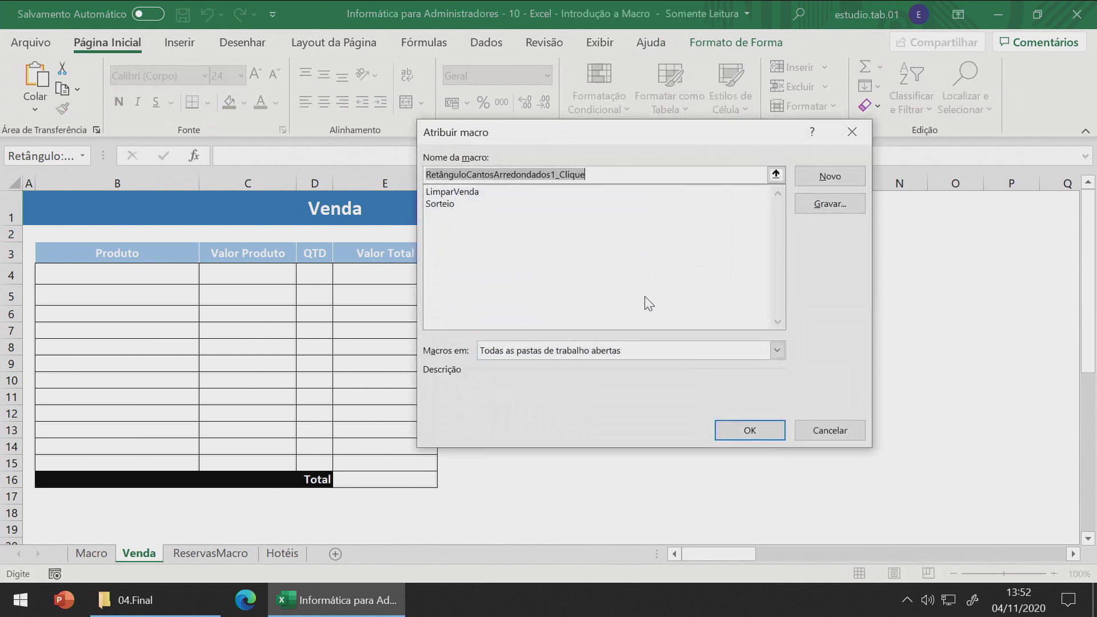
left_click(471, 193)
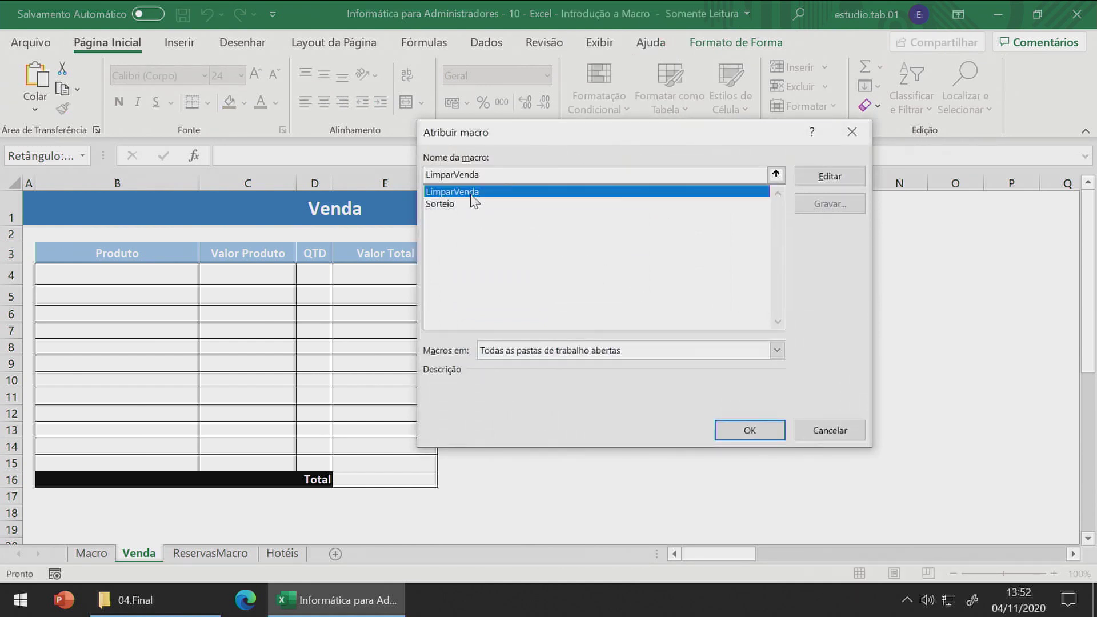
left_click(748, 430)
left_click(718, 415)
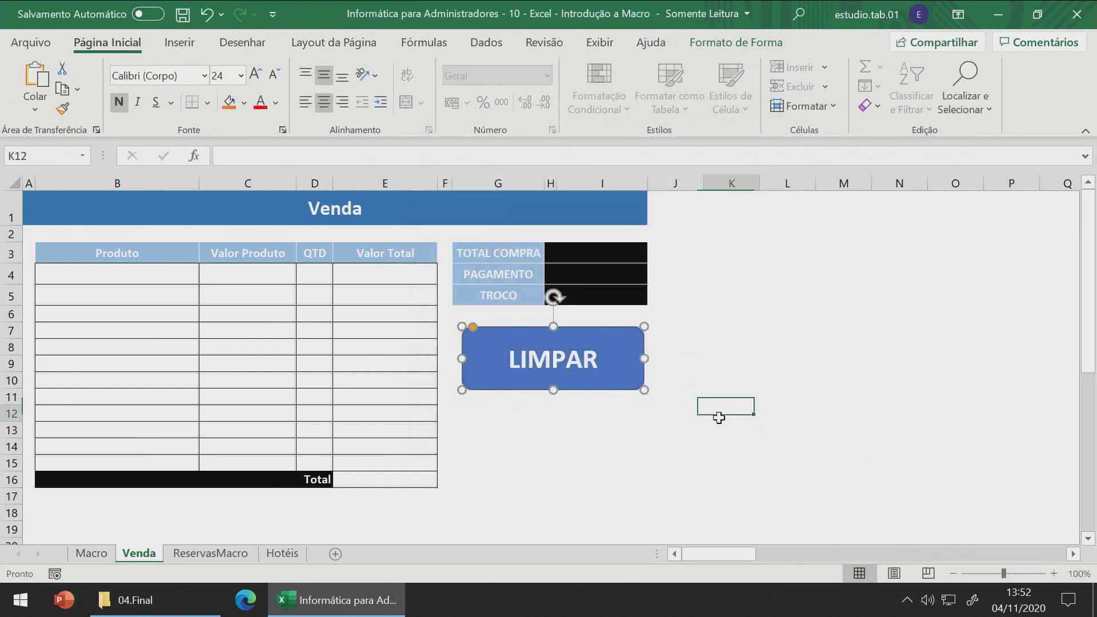
- Enter a test sale in the first row of the Venda table: product Batata, value 5, quantity 1
left_click(168, 278)
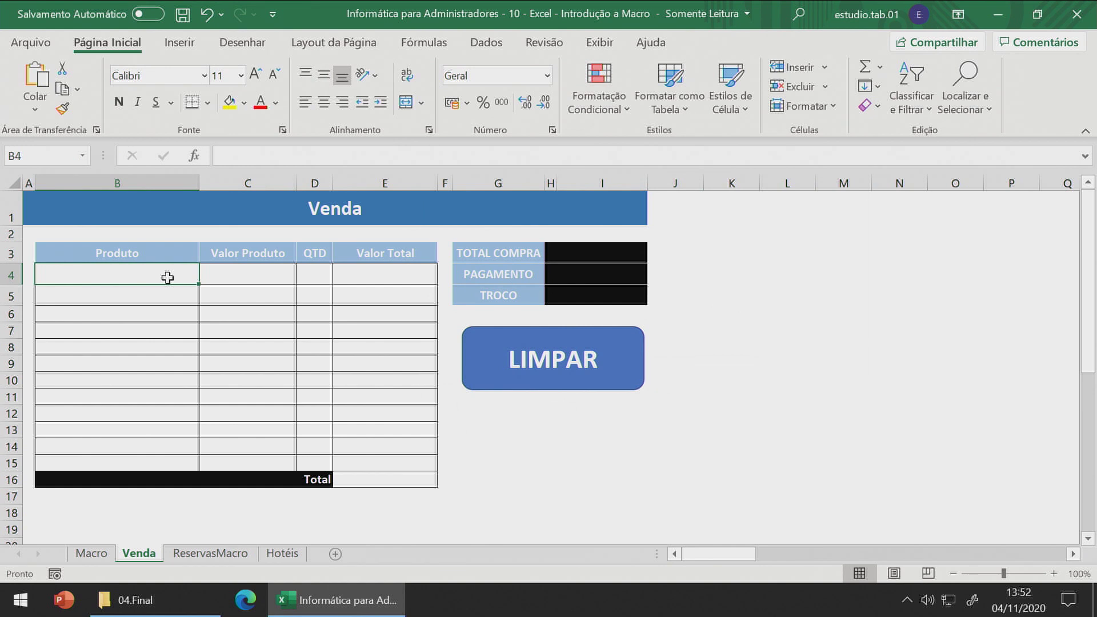
type("Bataa")
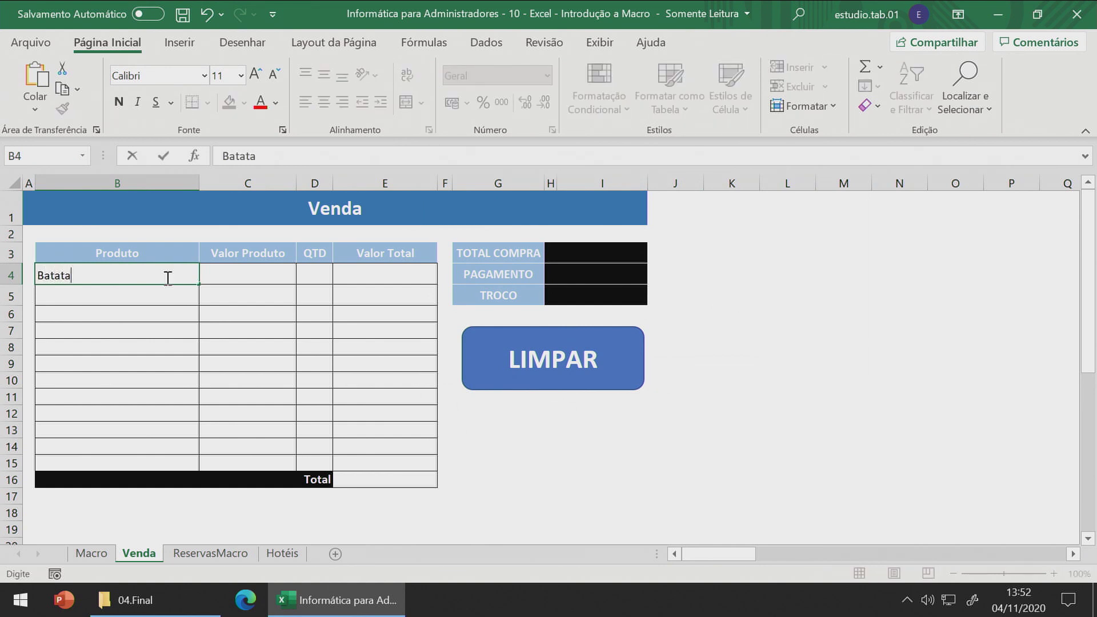
key("Tab")
type("5")
key("Tab")
type("21")
key("BackSpace")
key("BackSpace")
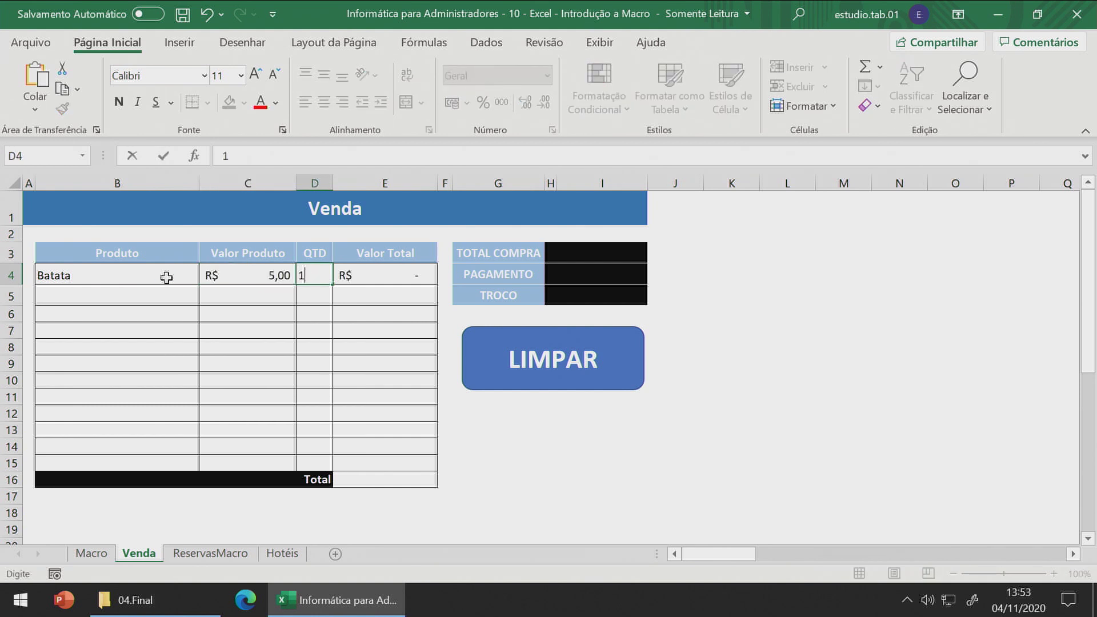
key("Tab")
- Enter a payment of 5 in PAGAMENTO and run the macro assigned to the LIMPAR shape
left_click(582, 278)
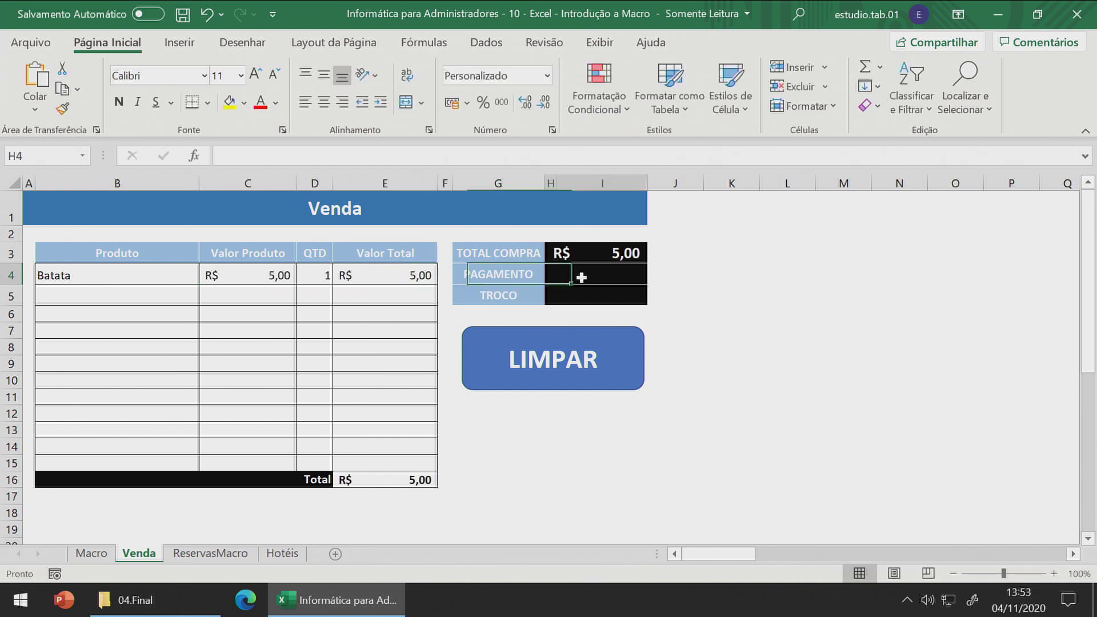
type("5")
key("Tab")
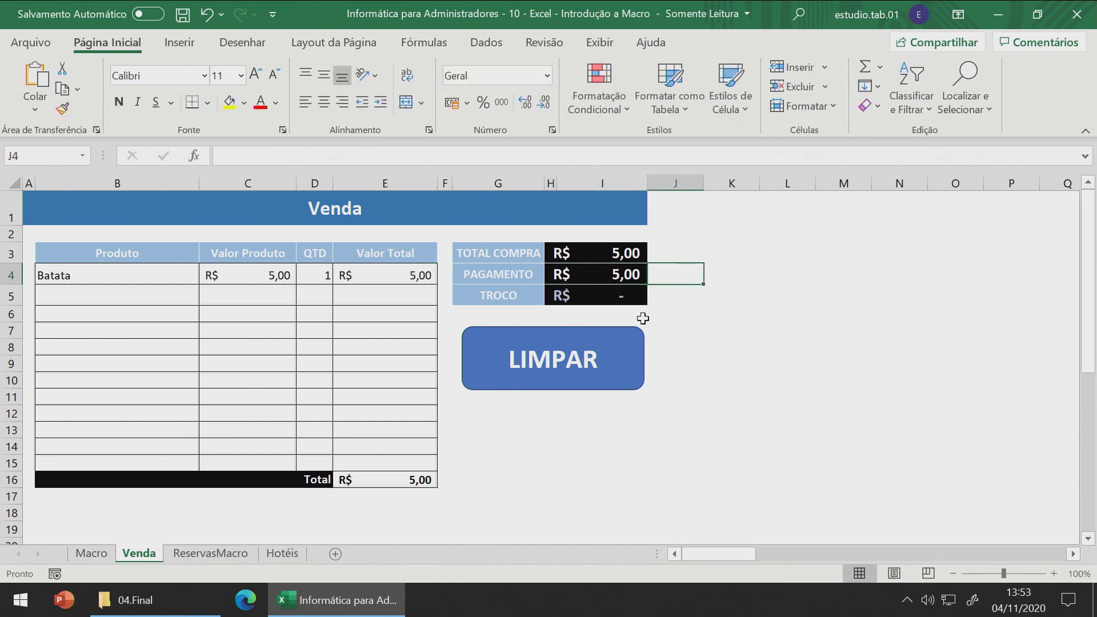
left_click(579, 382)
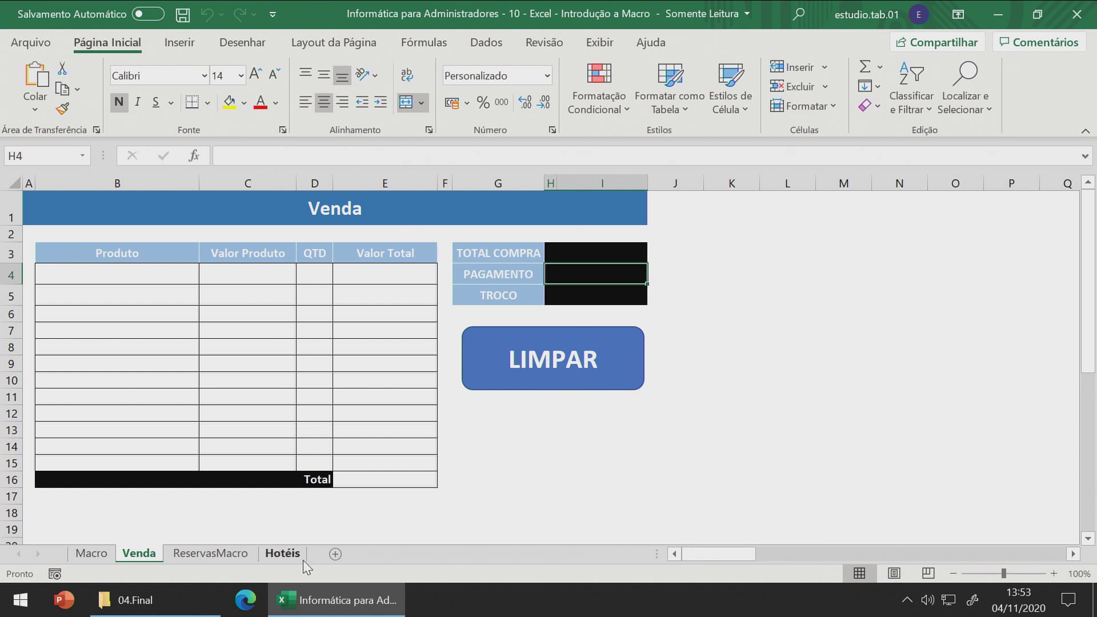
- Review the room lists on the Hotéis sheet and the Nova Reserva and Reservas tables on ReservasMacro
left_click(241, 559)
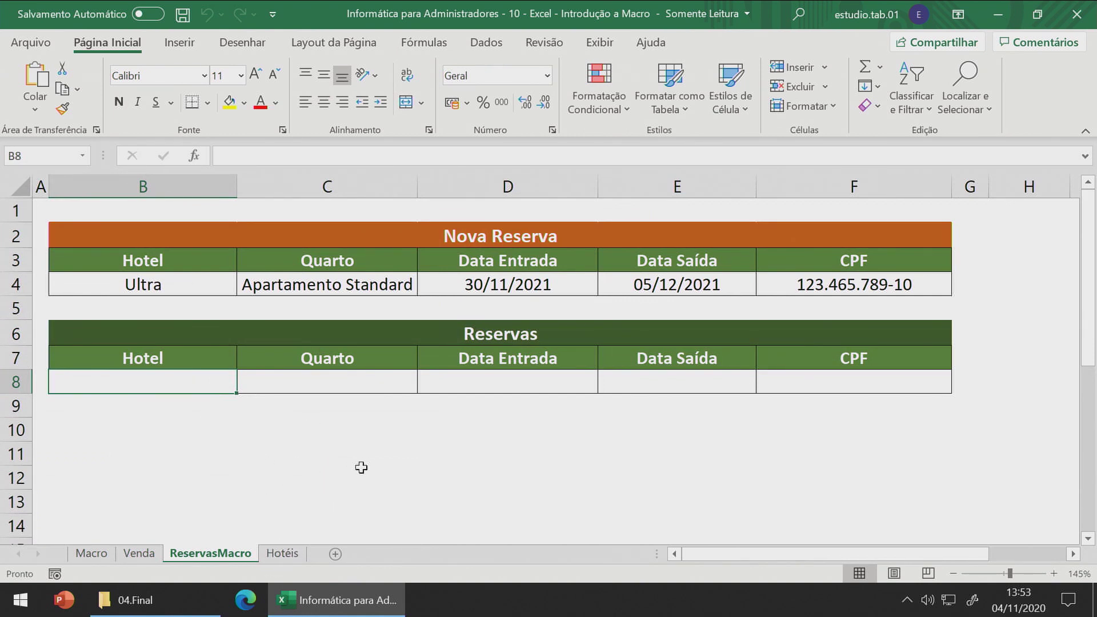
left_click(283, 553)
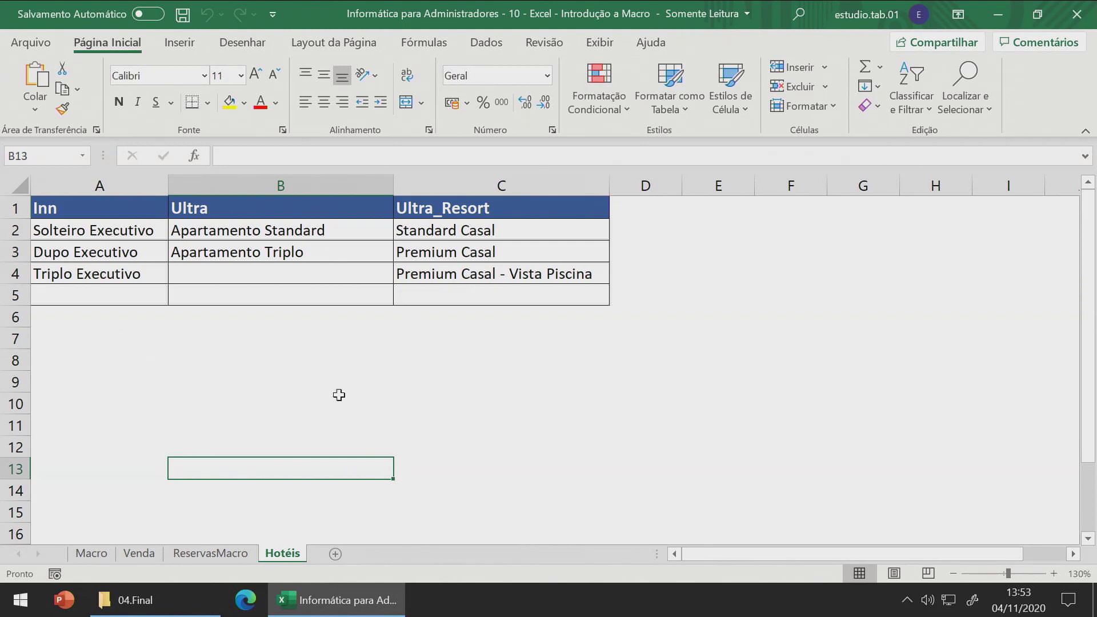
left_click(228, 556)
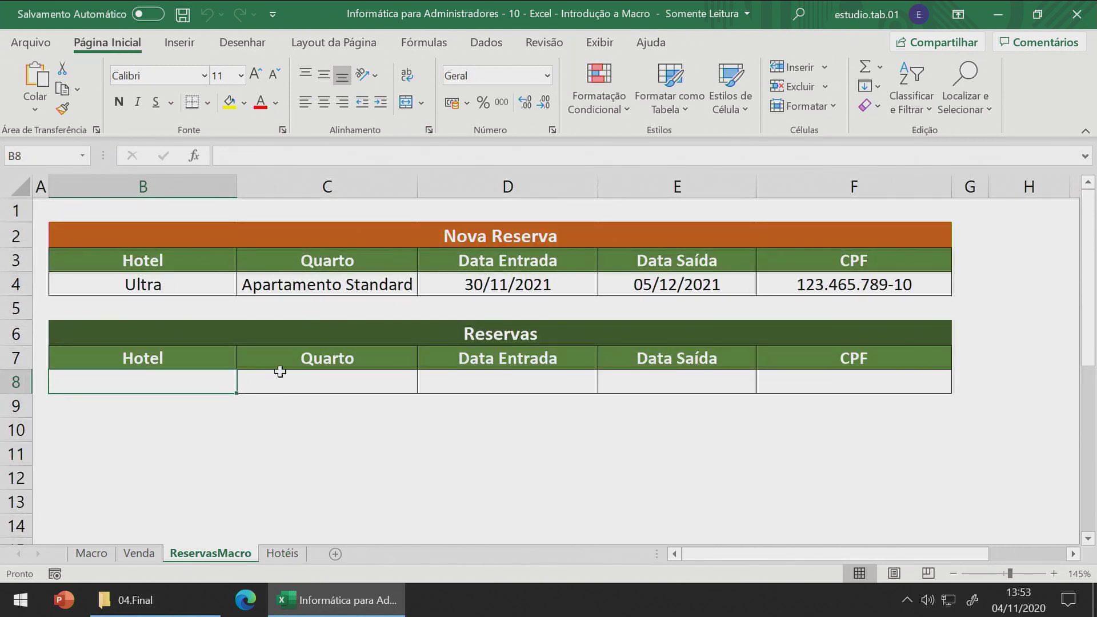
left_click_drag(160, 286, 770, 284)
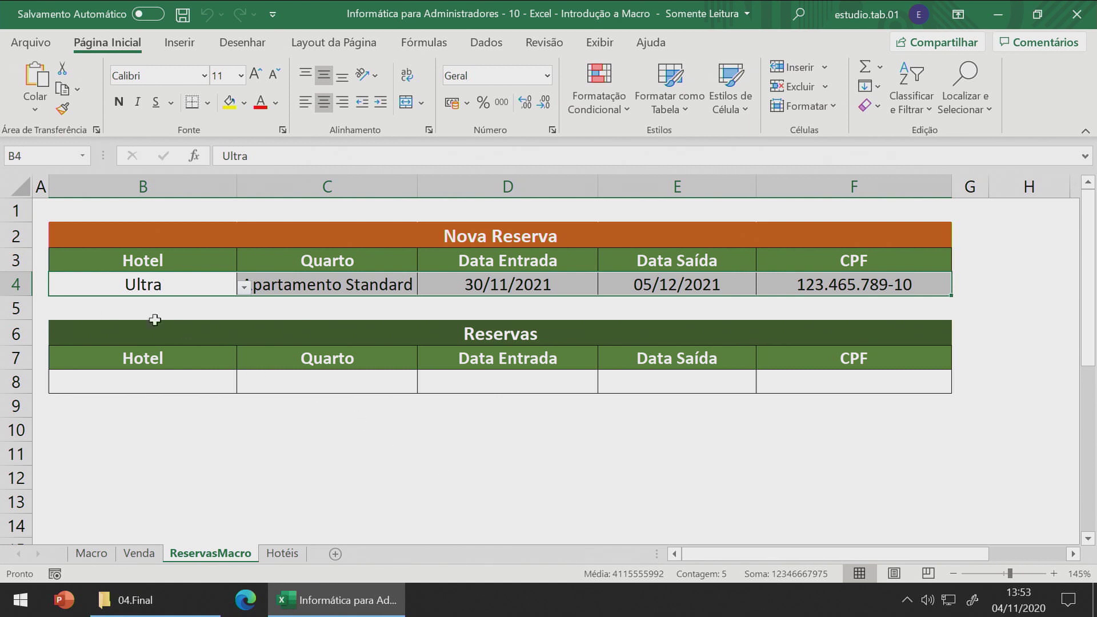
left_click(182, 307)
left_click_drag(182, 303, 291, 303)
left_click(172, 309)
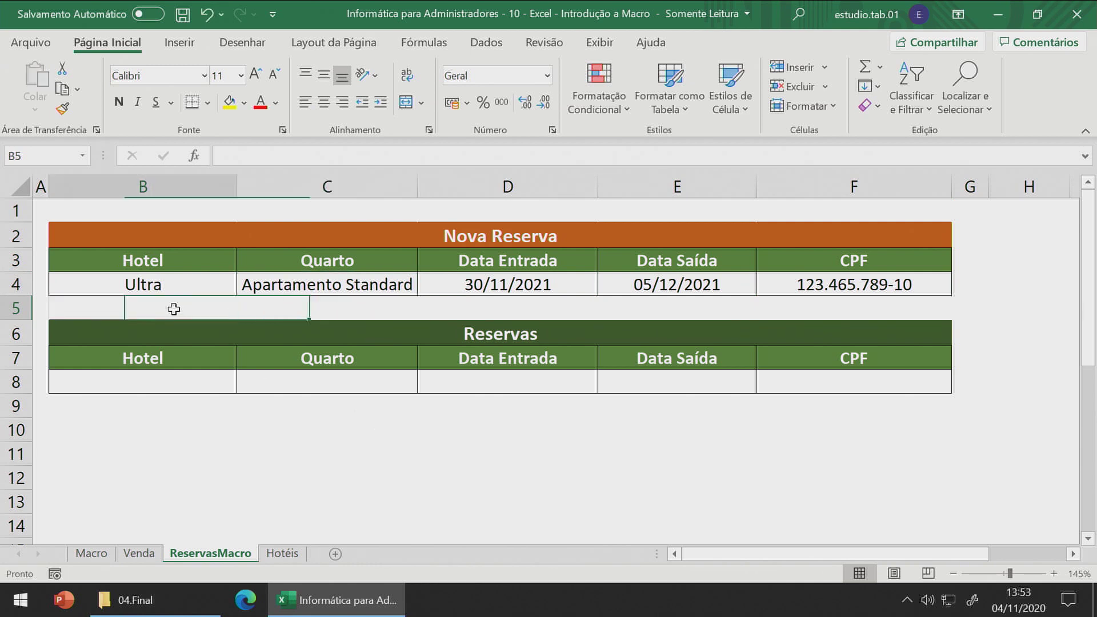
- Copy the Nova Reserva entry in B4:F4 into the first empty row of the Reservas table, starting at B8
left_click(171, 285)
left_click_drag(171, 285, 779, 293)
key("ctrl+c")
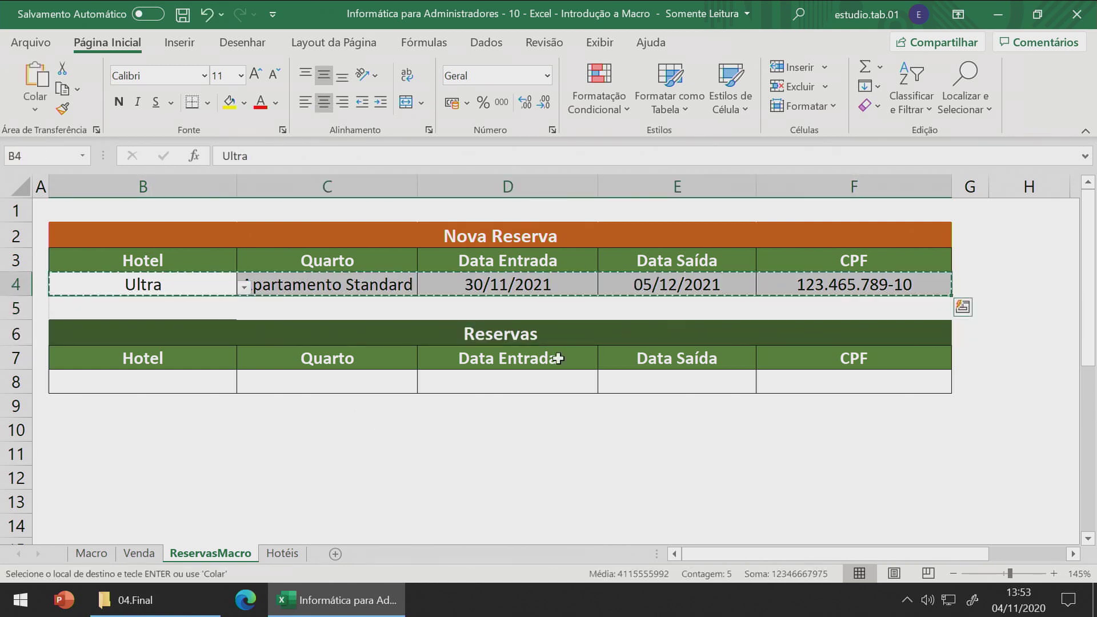
left_click(101, 379)
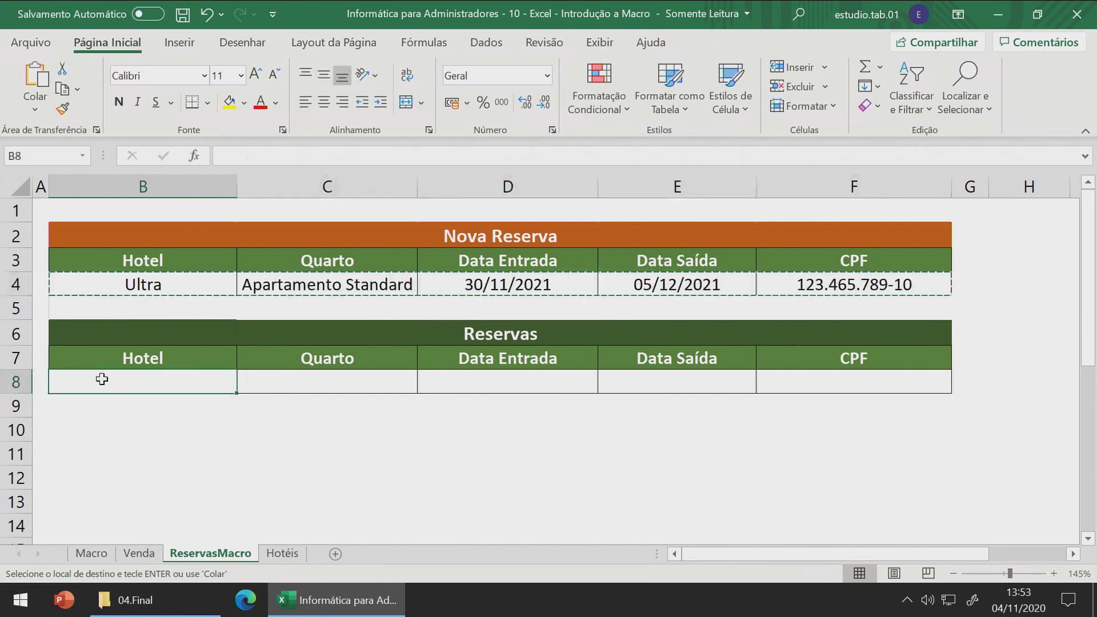
key("ctrl+v")
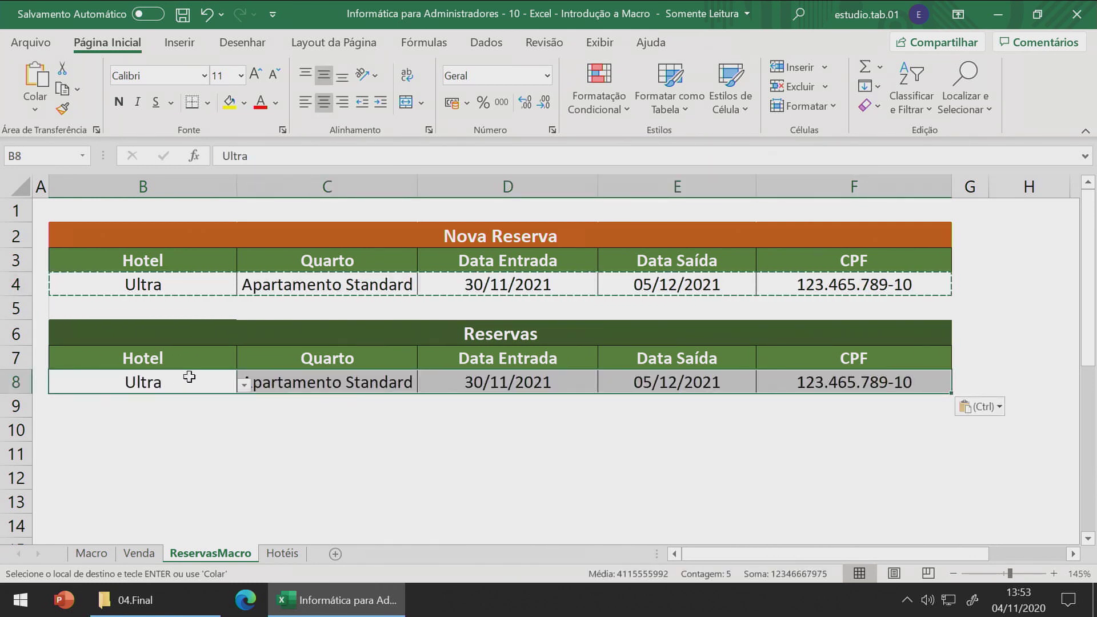
- Try inserting the copied Nova Reserva cells at row 8 with existing cells shifted down, then undo the insertion
left_click_drag(137, 284, 797, 284)
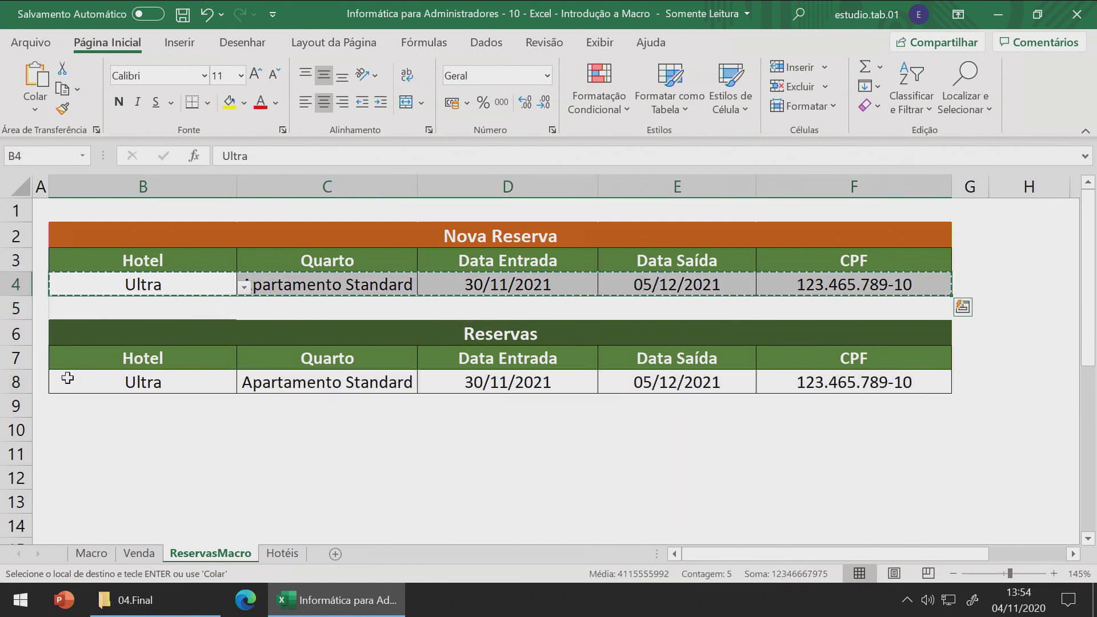
left_click(16, 382)
right_click(18, 383)
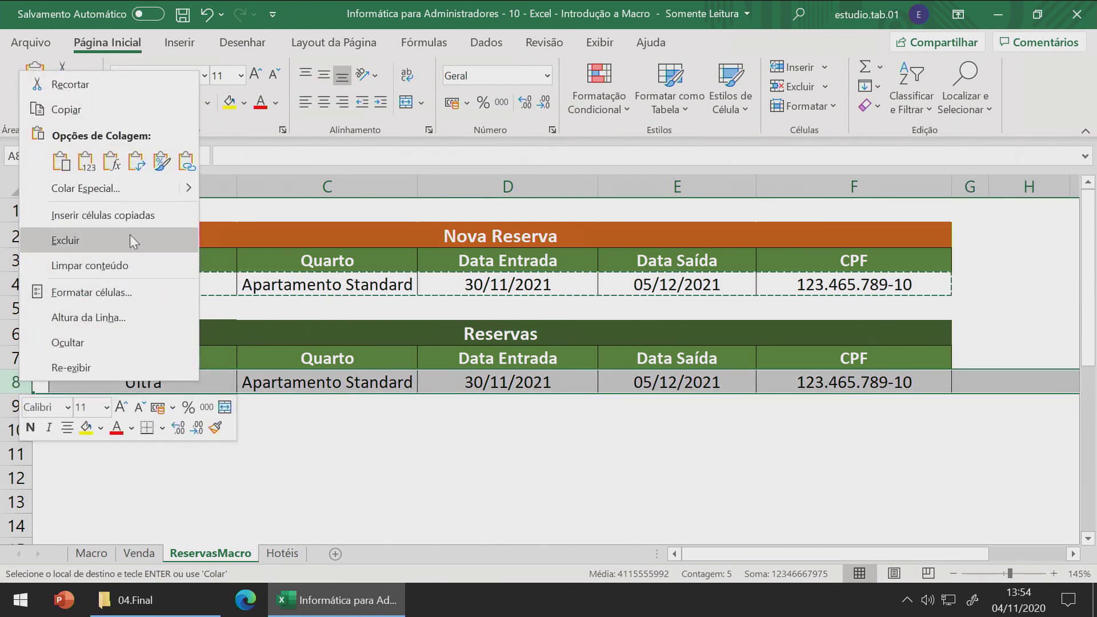
left_click(134, 220)
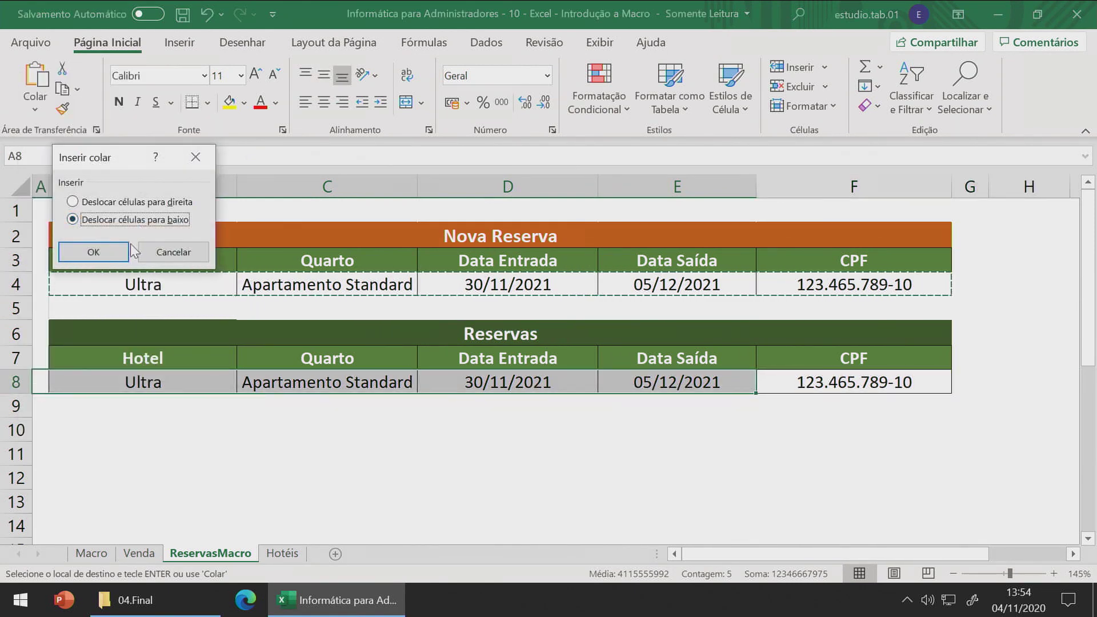
left_click(106, 251)
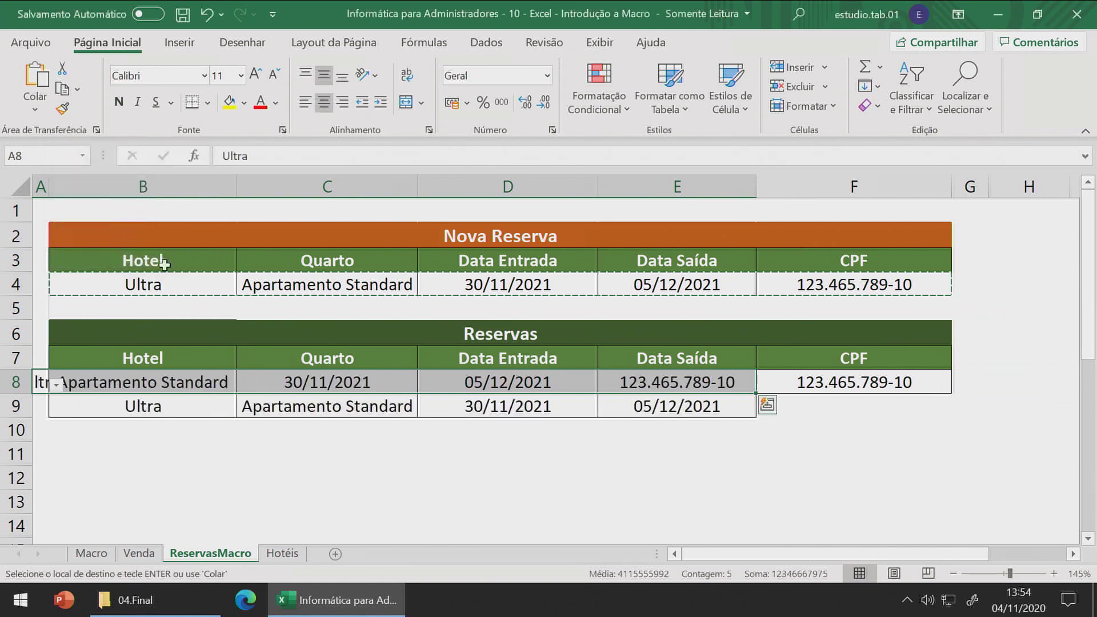
key("ctrl+z")
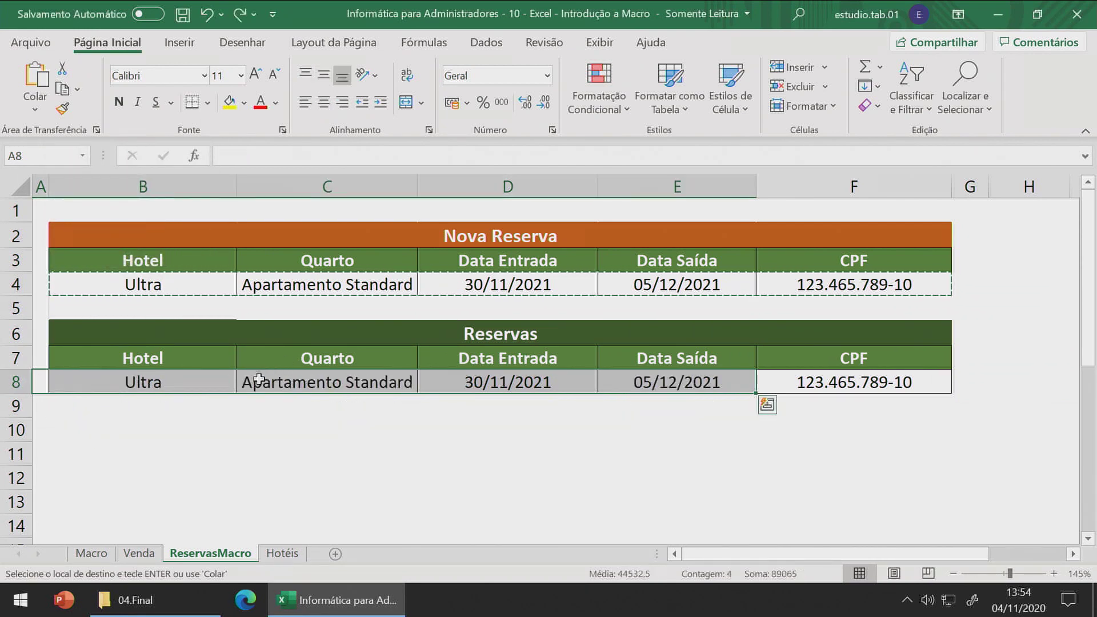
- Copy the entire row 4 and insert it as a new row at row 8 of the Reservas table
left_click(23, 284)
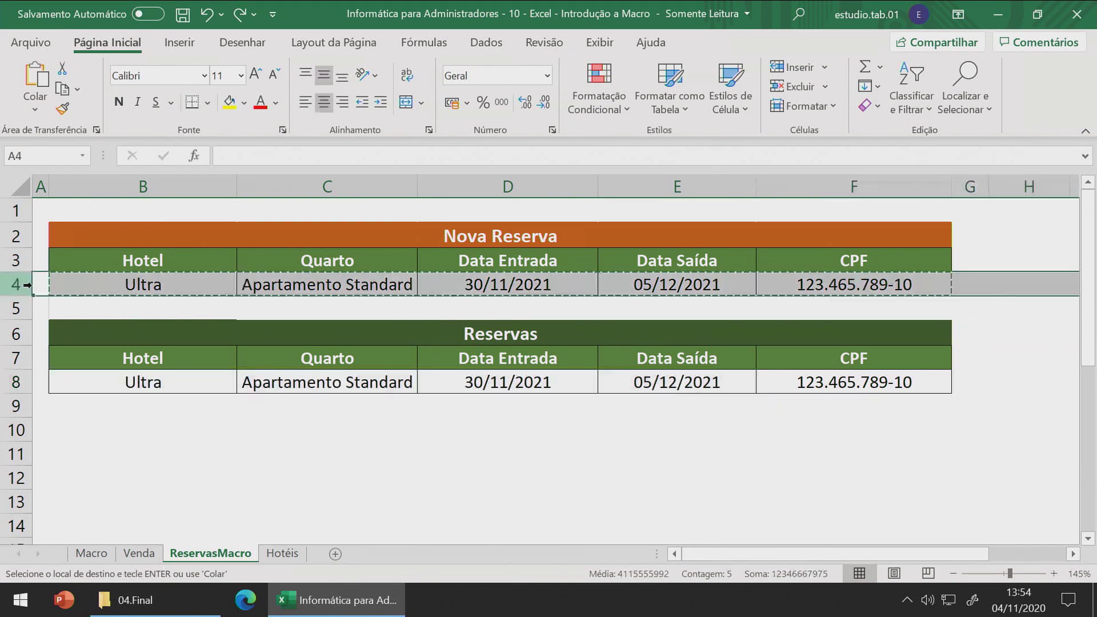
left_click(22, 285)
left_click(26, 285)
key("ctrl+c")
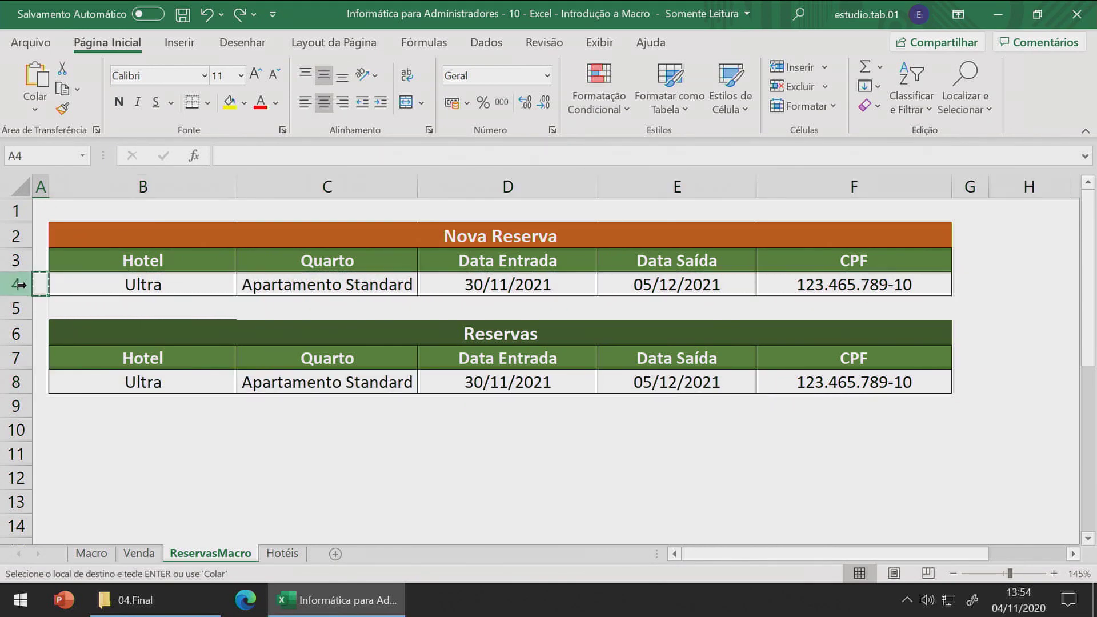
left_click(17, 382)
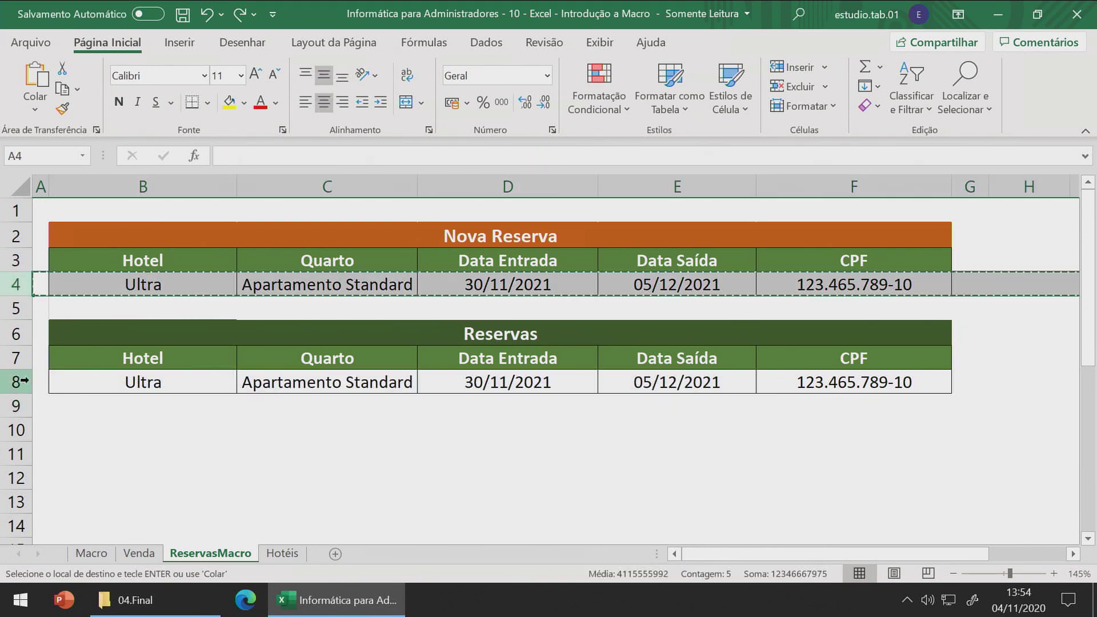
right_click(17, 382)
left_click(125, 227)
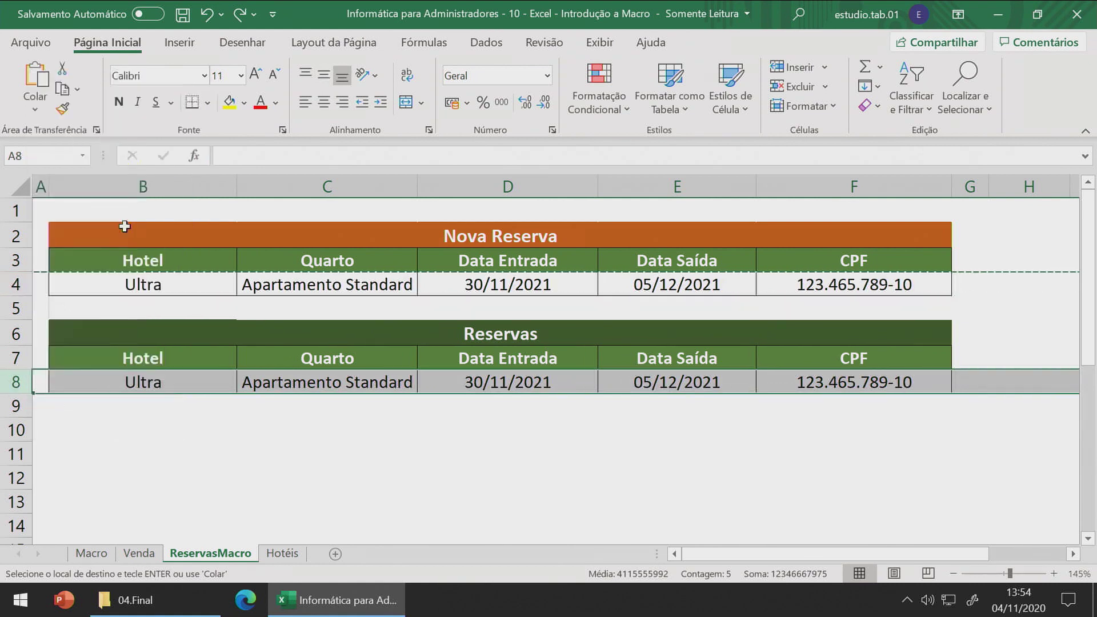
left_click(239, 428)
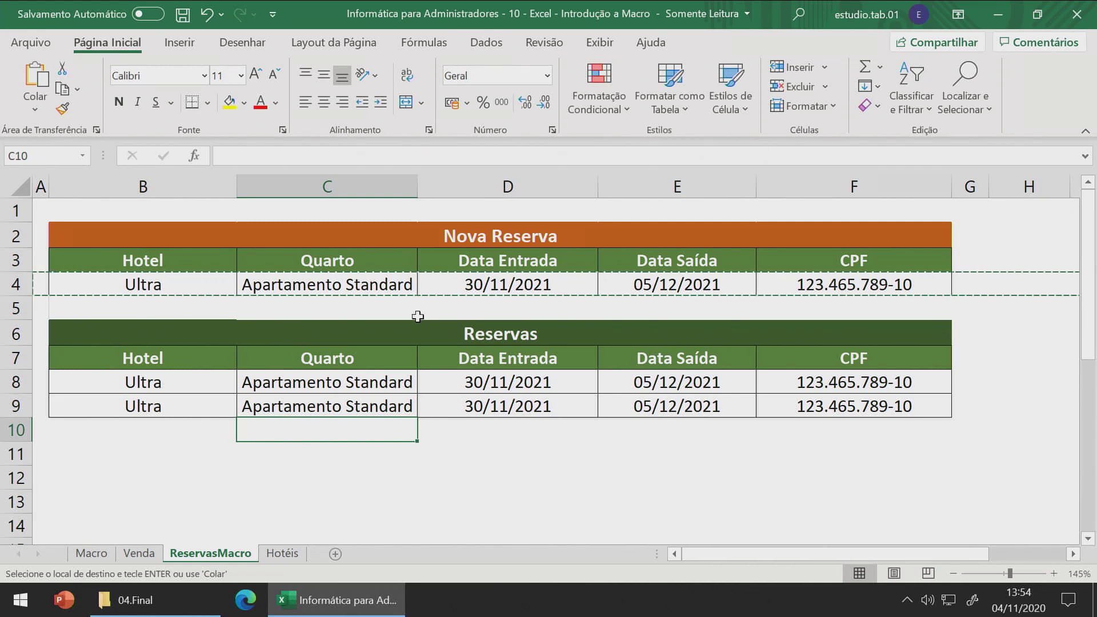
- Change the Nova Reserva entry to hotel Inn and room Dupo Executivo, and select a cell outside the table
left_click(228, 287)
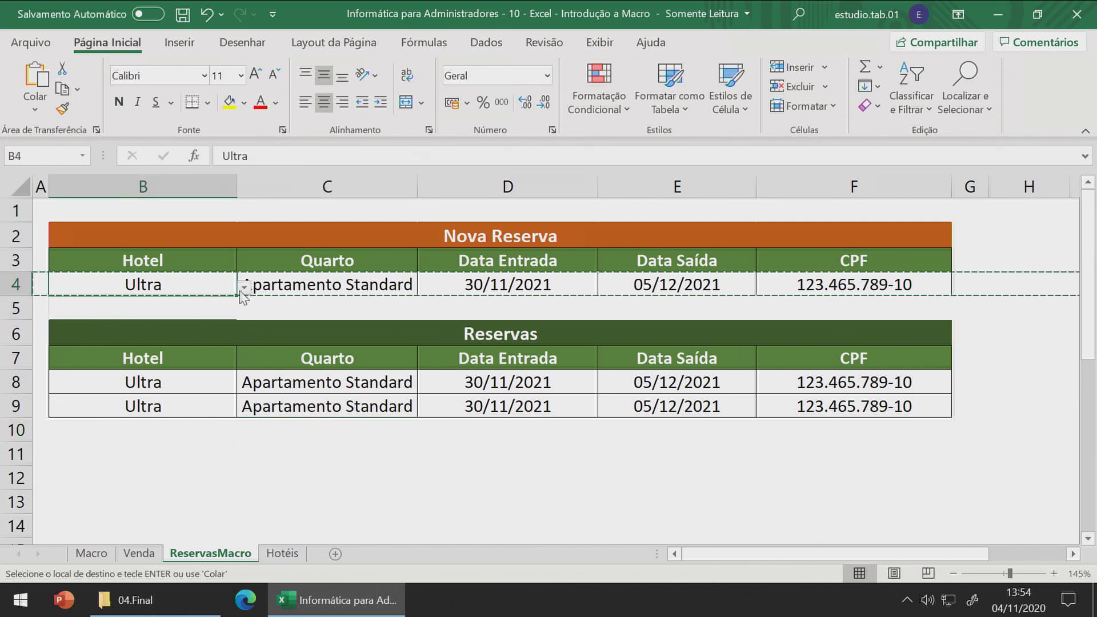
left_click(245, 288)
left_click(222, 323)
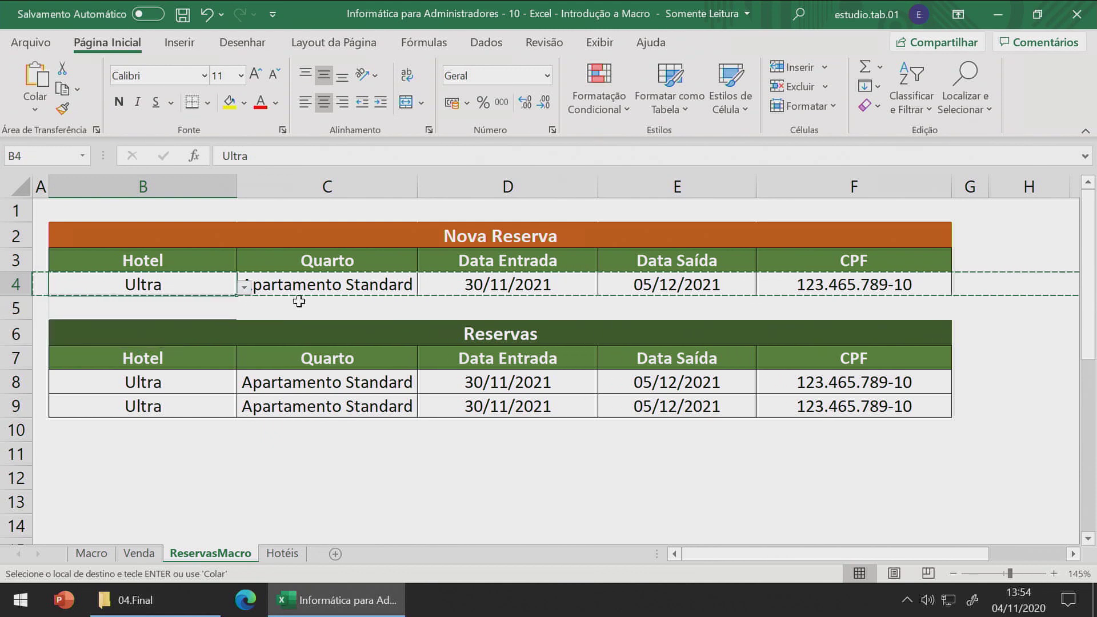
left_click(244, 288)
left_click(211, 303)
left_click(402, 290)
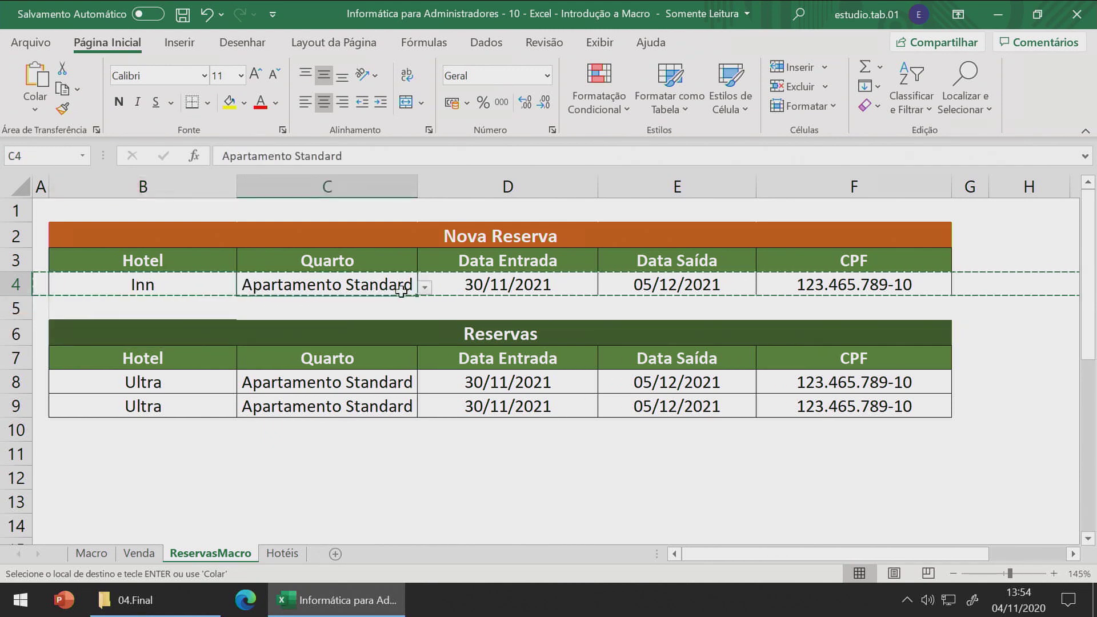
left_click(425, 288)
left_click(372, 321)
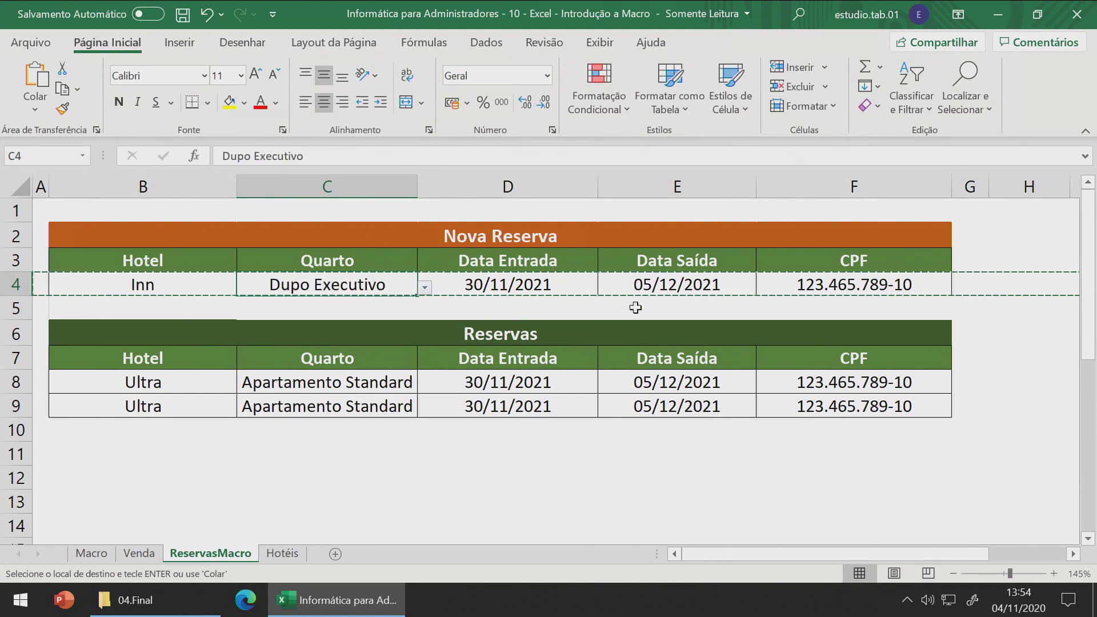
left_click(940, 314)
left_click(987, 268)
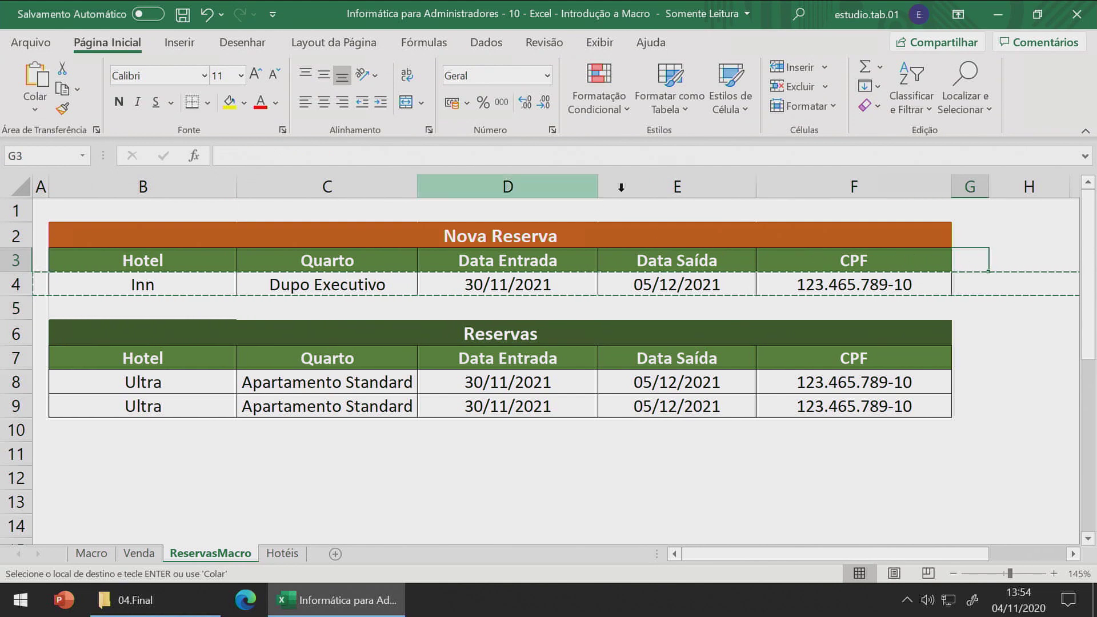
- Start recording a macro named NovaReserva, stored in this workbook
left_click(616, 48)
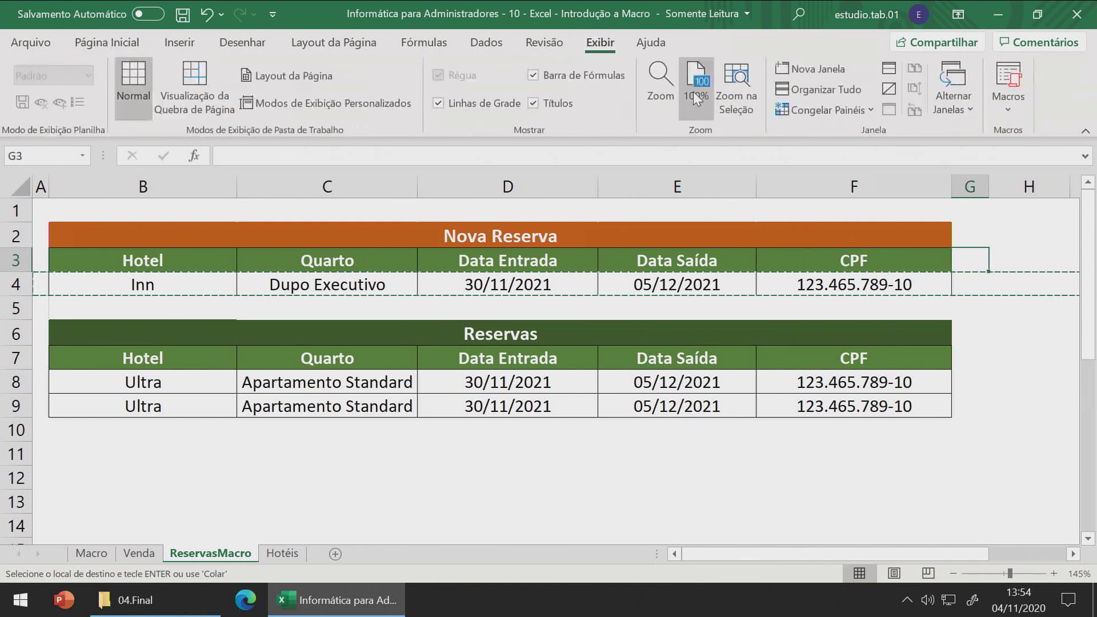
left_click(1003, 101)
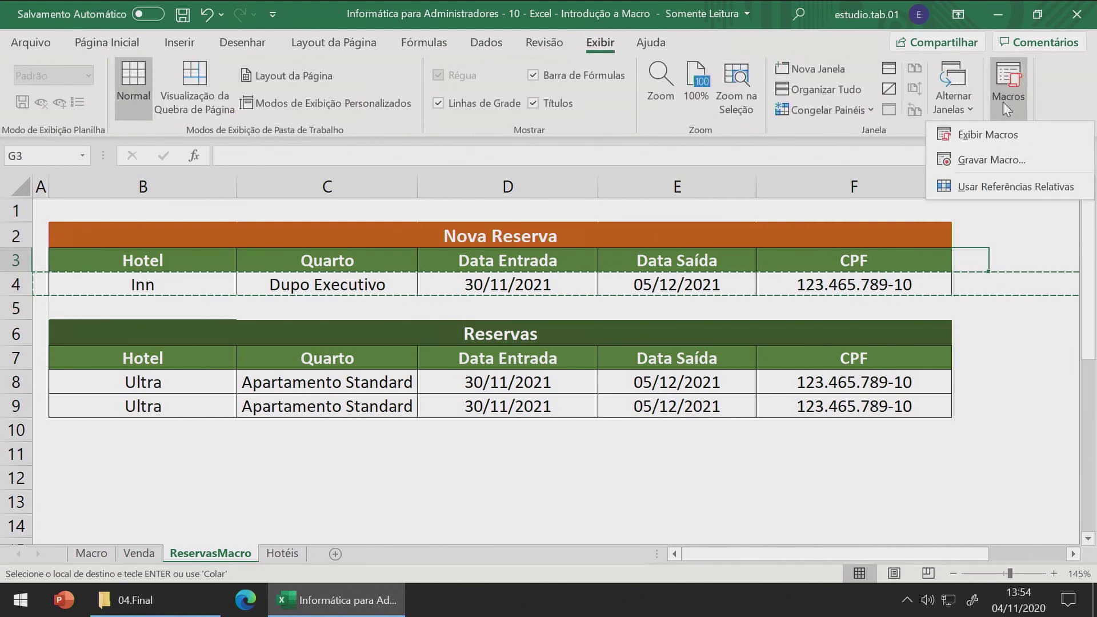
left_click(990, 154)
type("NovaReserva")
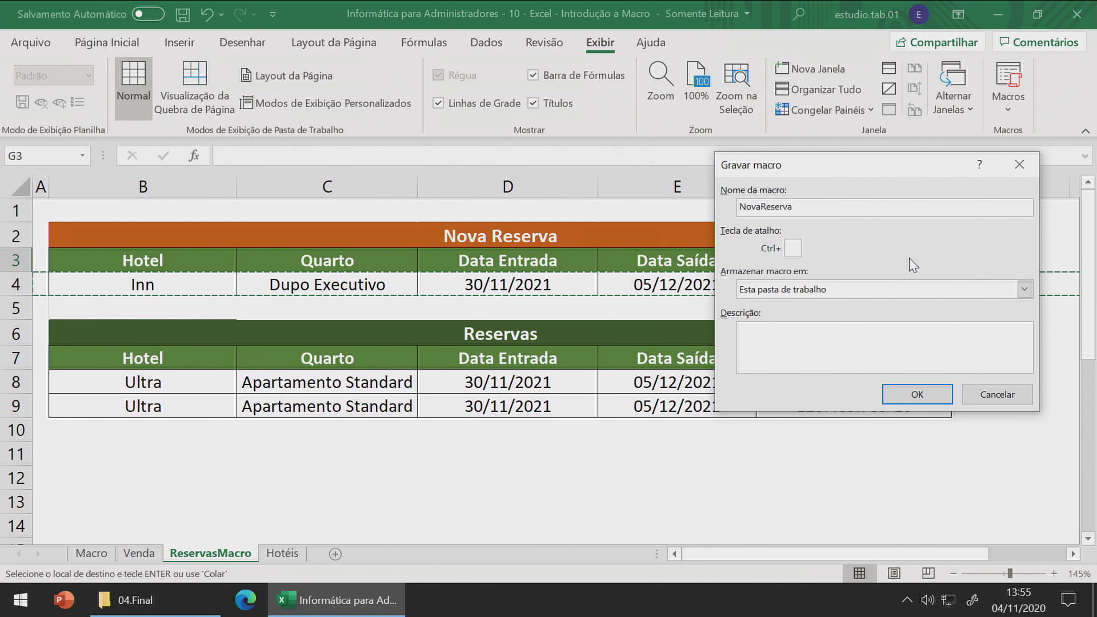
left_click(916, 390)
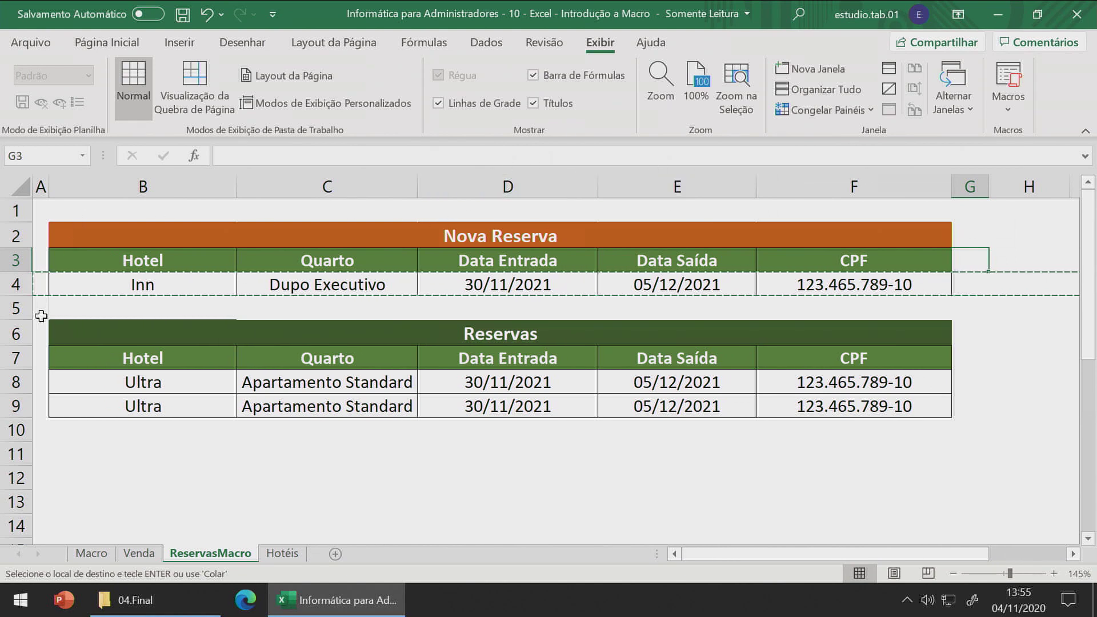
left_click(1007, 91)
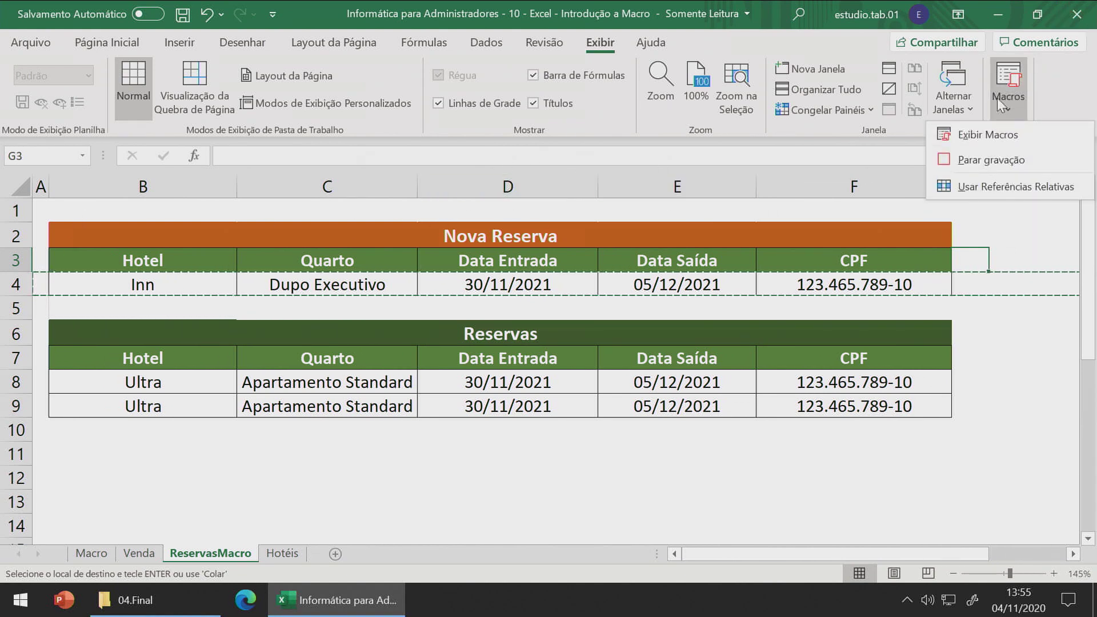
left_click(632, 155)
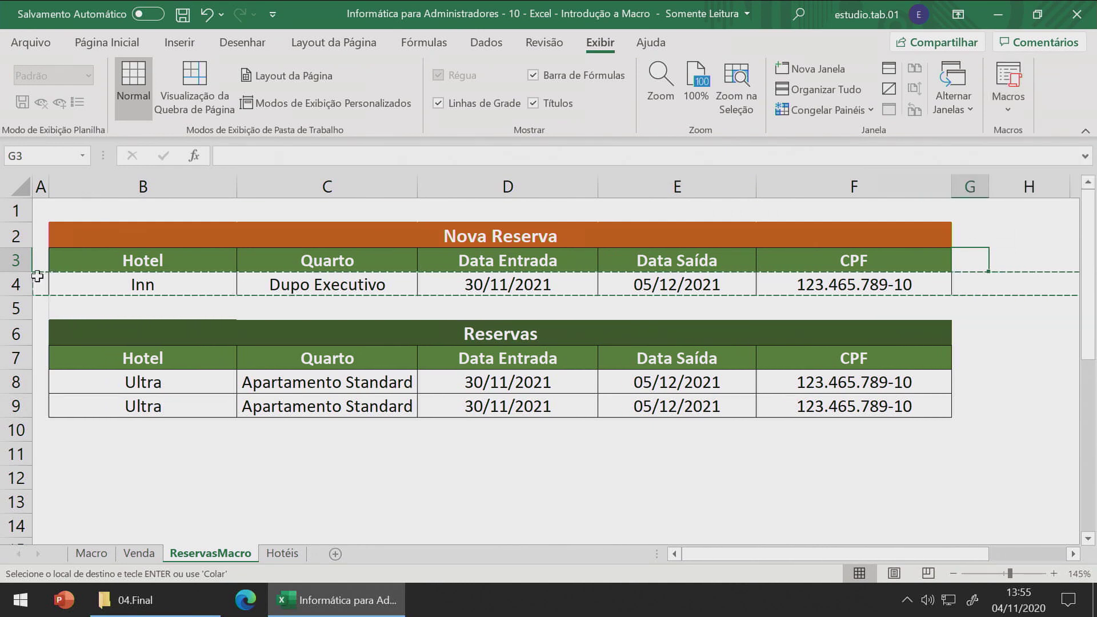
- Copy the whole Nova Reserva entry row 4 and insert it as a new row at row 8 of the Reservas table
left_click(13, 284)
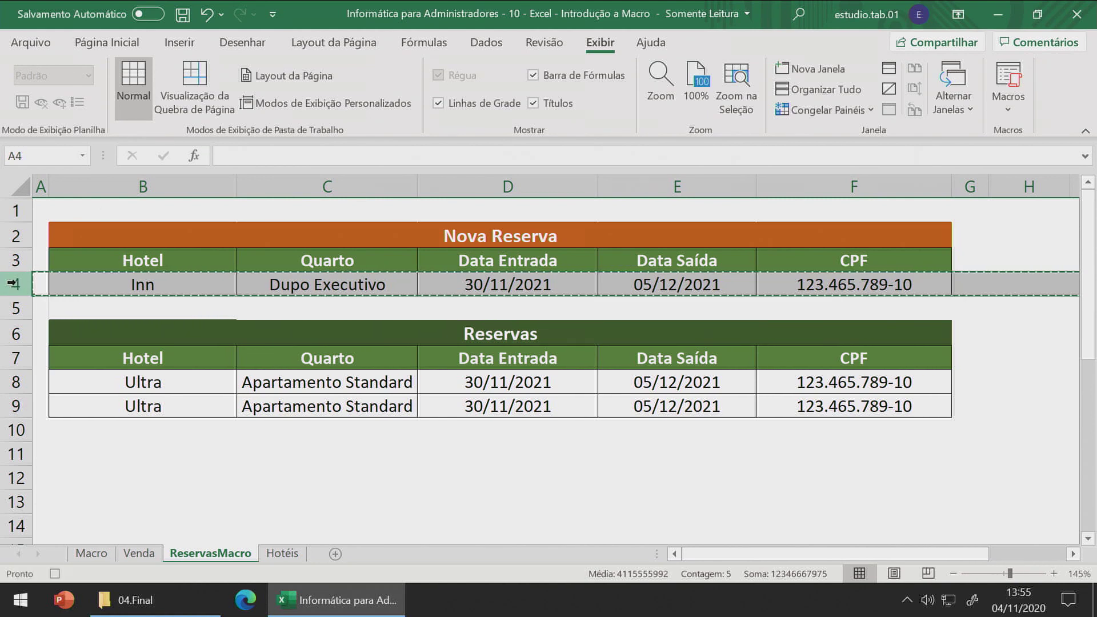
right_click(16, 381)
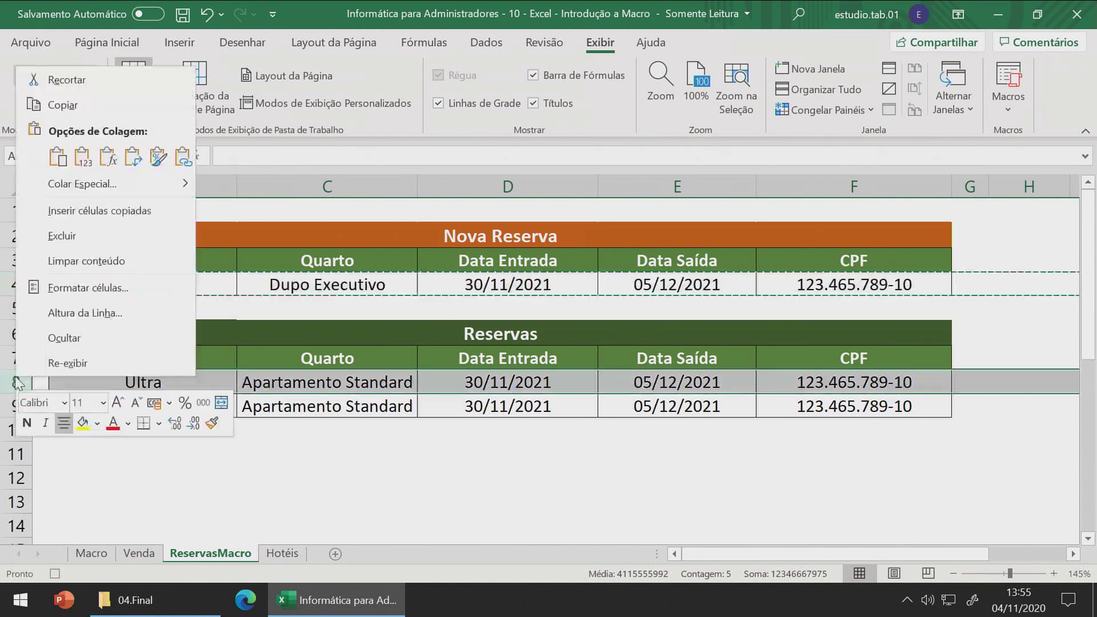
left_click(113, 220)
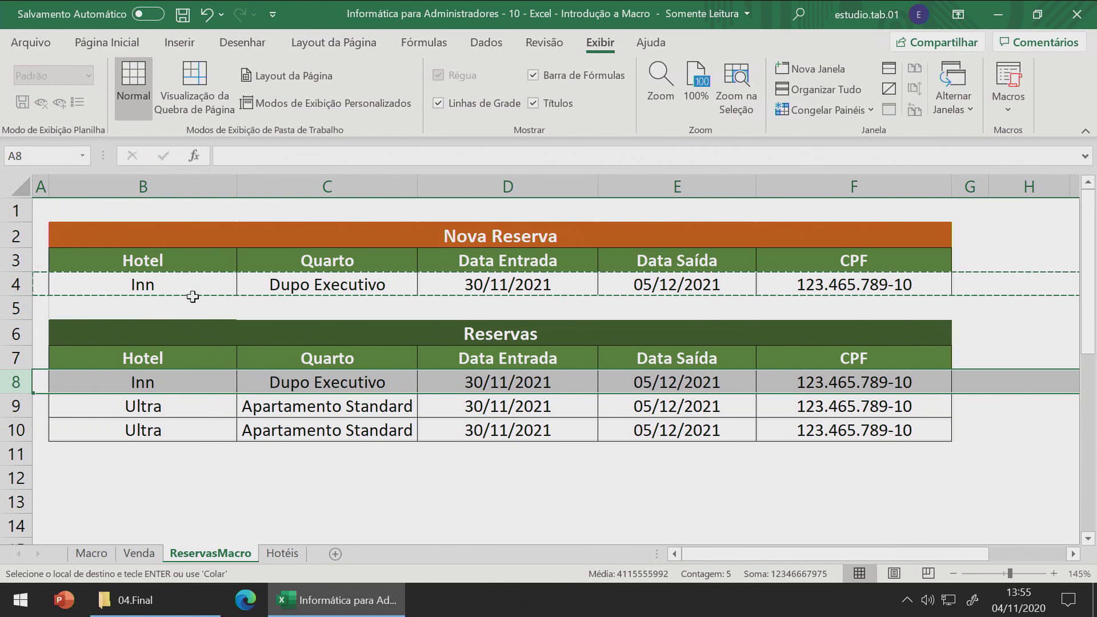
- Clear the Nova Reserva entry cells B4:F4 and stop recording the macro
left_click_drag(180, 287, 831, 293)
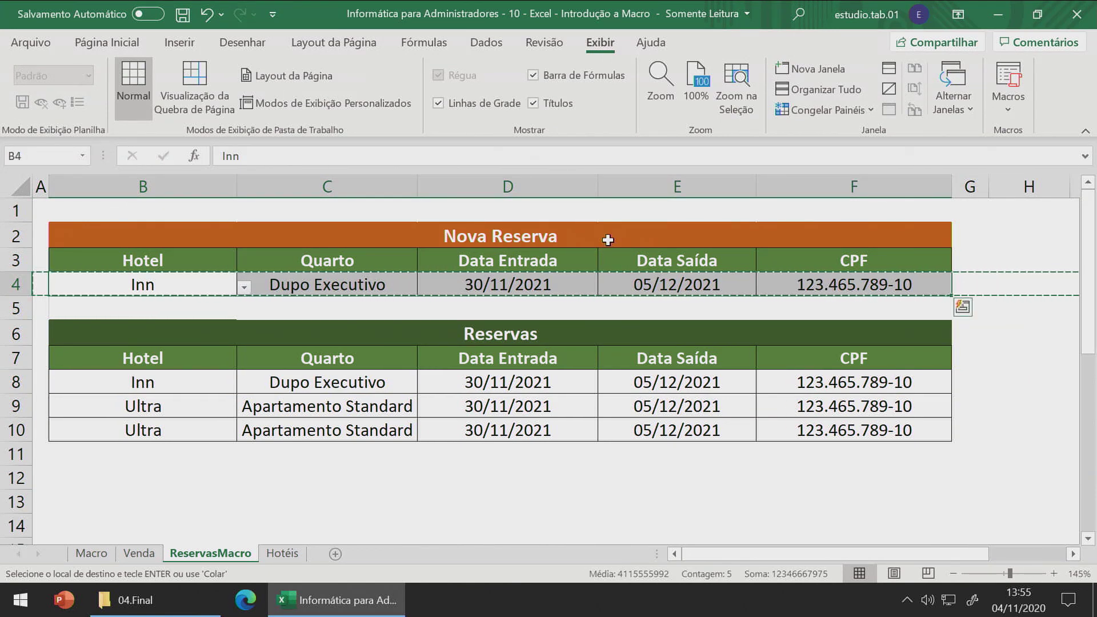
key("Delete")
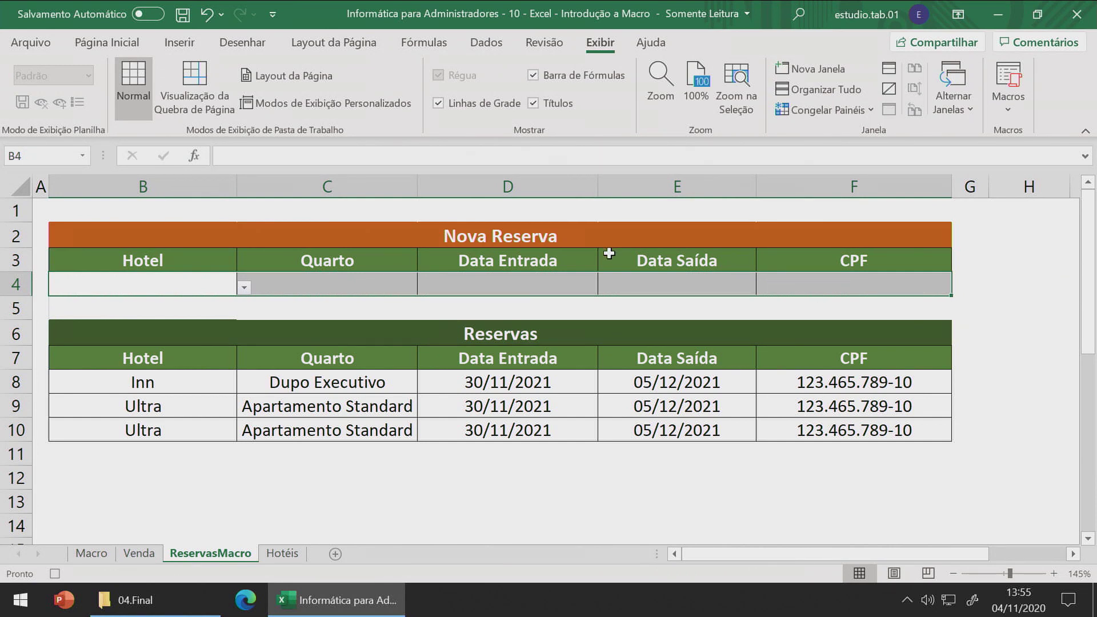
left_click(1005, 106)
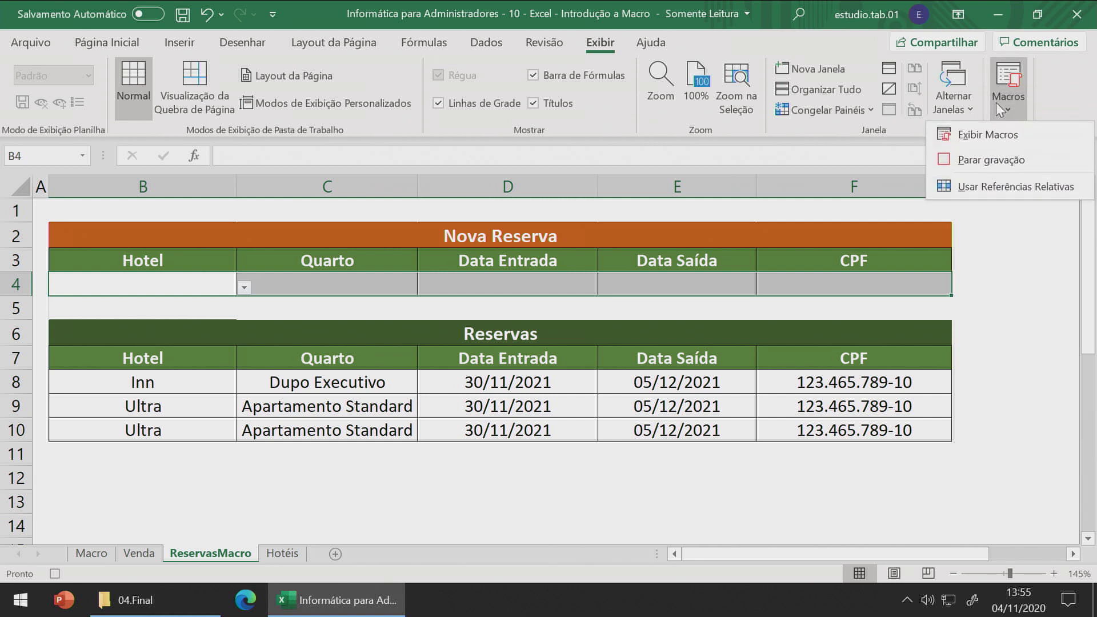
left_click(995, 158)
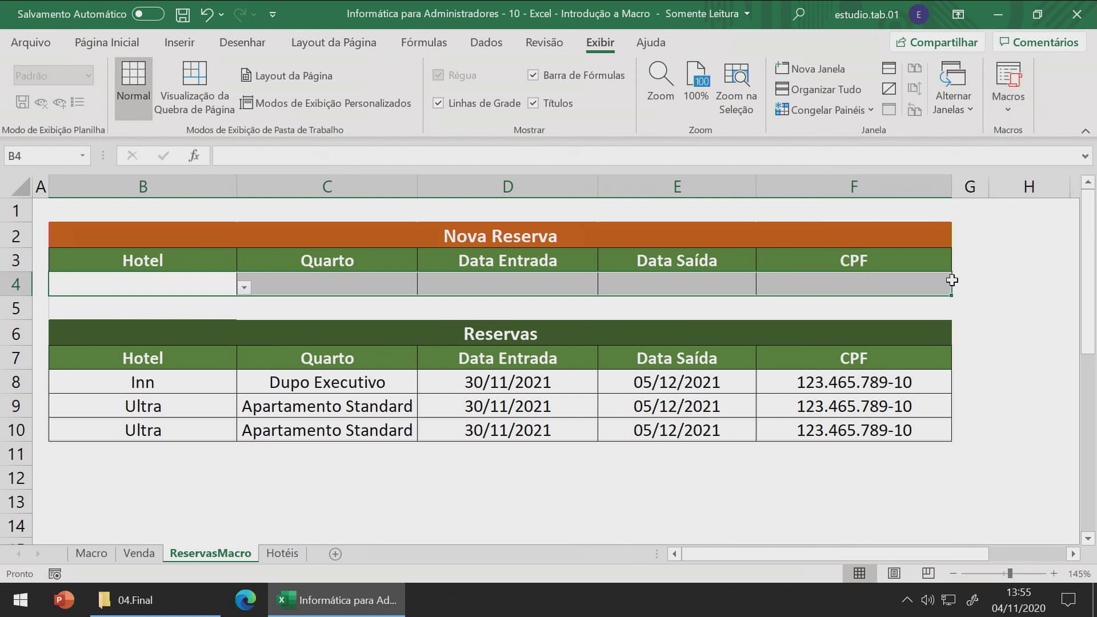
- Draw a rounded rectangle about 6.3 cm wide and 1.2 cm high beside the Nova Reserva table, labelled "Nova Reserva"
left_click(180, 42)
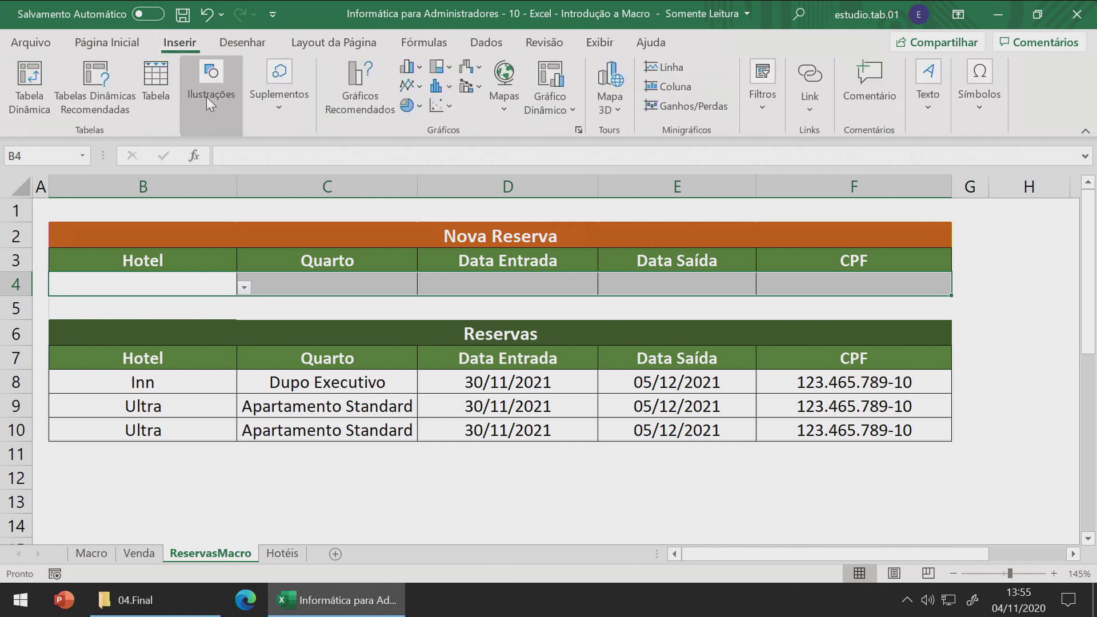
left_click(231, 111)
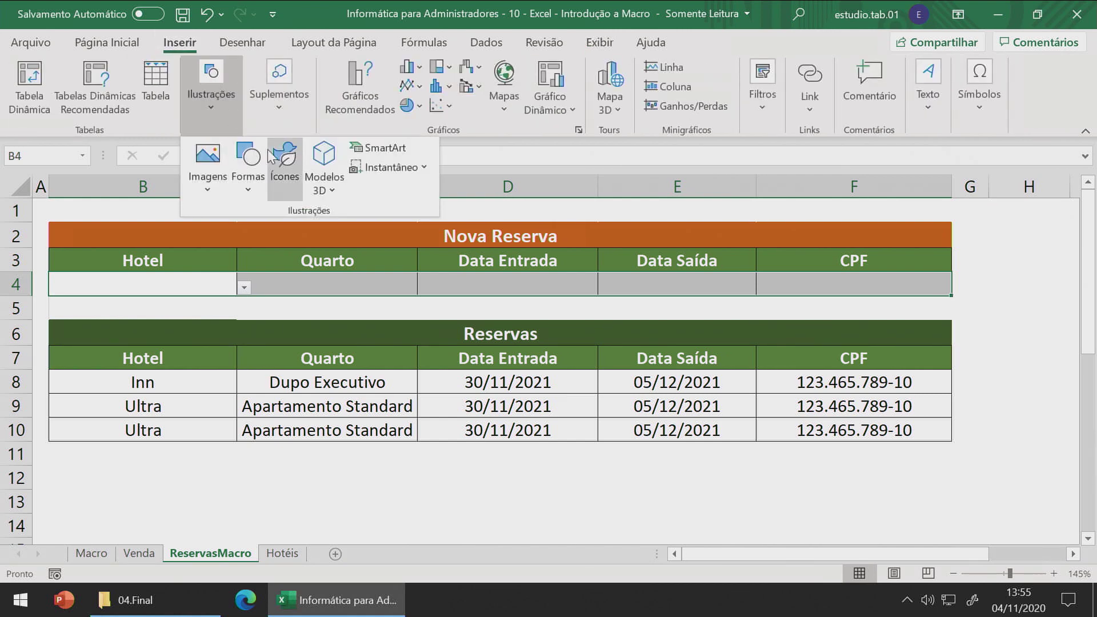
left_click(258, 164)
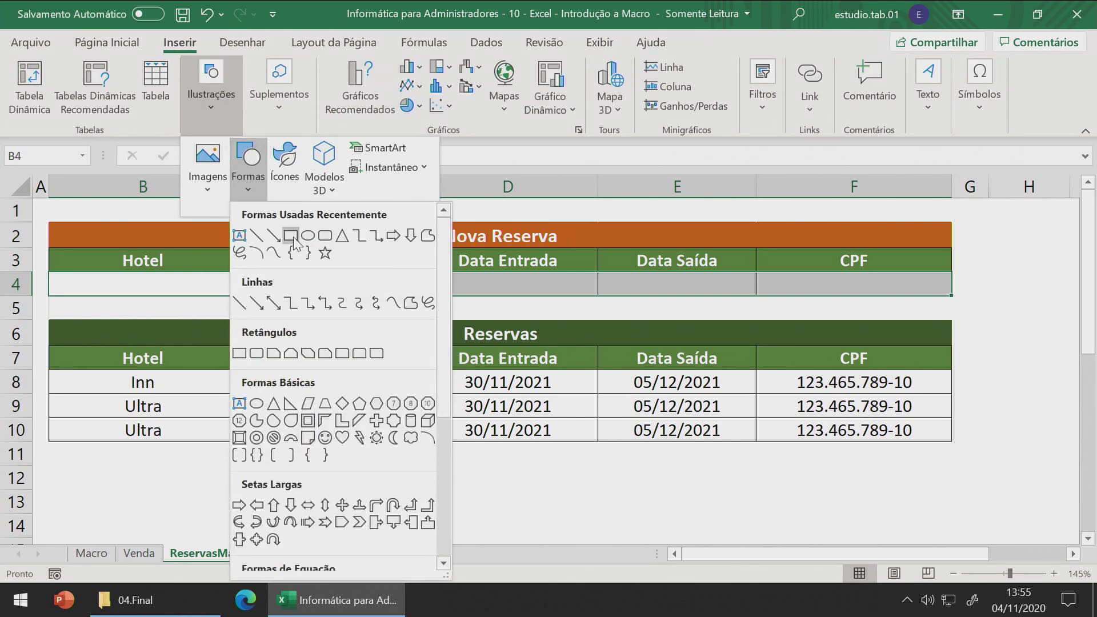
left_click(320, 232)
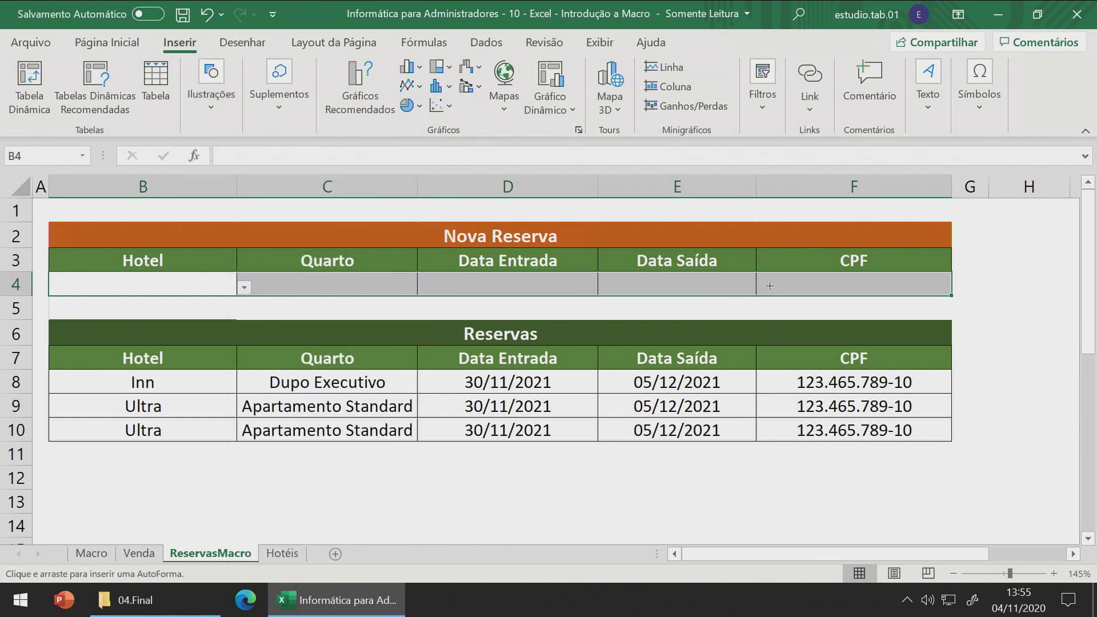
mouse_move(974, 234)
left_mouse_down()
mouse_move(1061, 284)
mouse_move(1069, 310)
mouse_move(1063, 296)
mouse_move(887, 290)
left_mouse_up()
type("Nova Reserva")
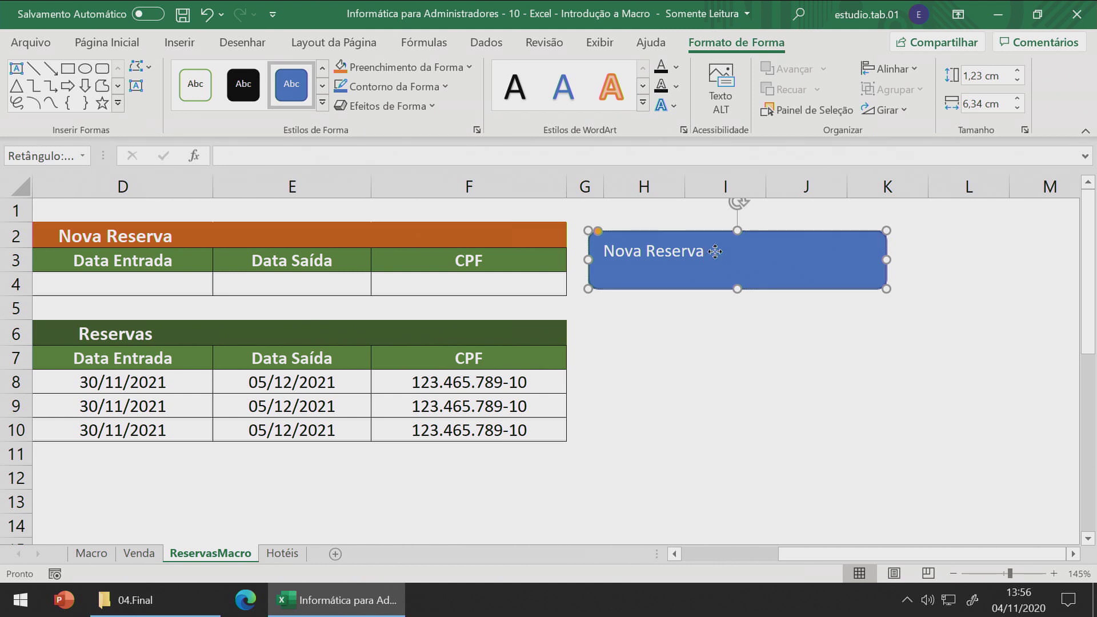
left_click_drag(715, 251, 694, 252)
- Format the shape's Nova Reserva text as 16 pt bold, centred horizontally and vertically
left_click(680, 252)
double_click(679, 256)
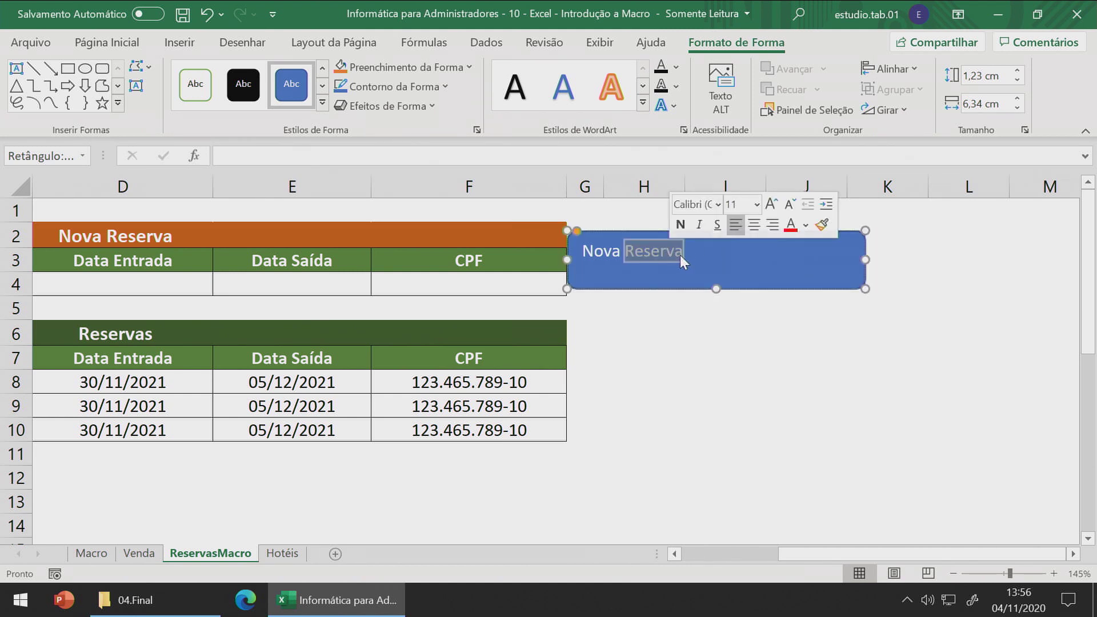
key("Left")
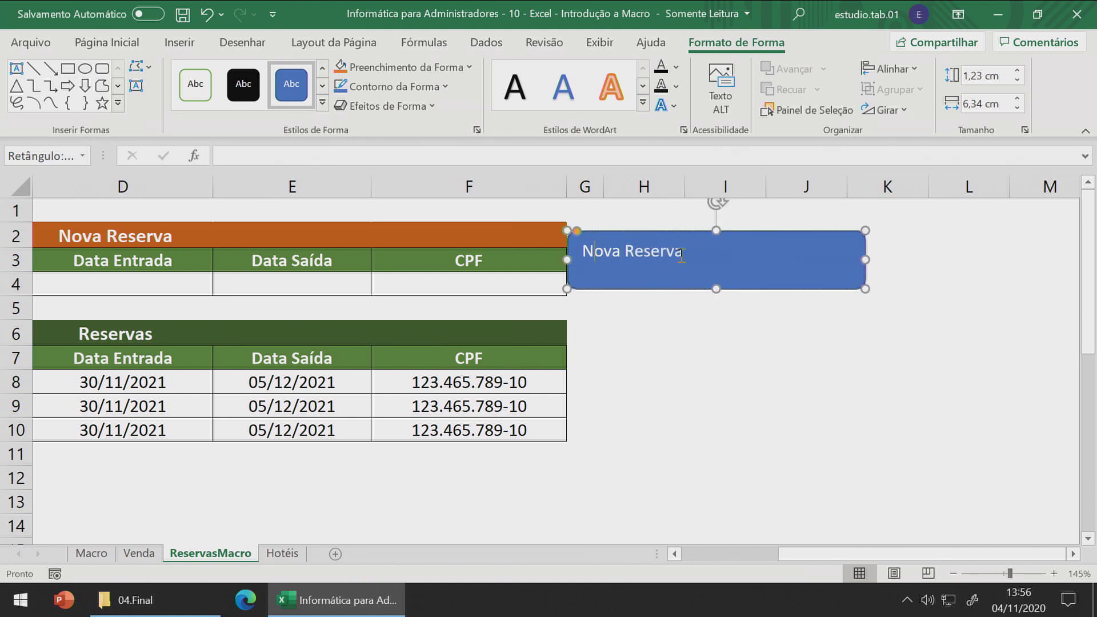
key("ctrl+shift+Right")
key("ctrl+shift+Right")
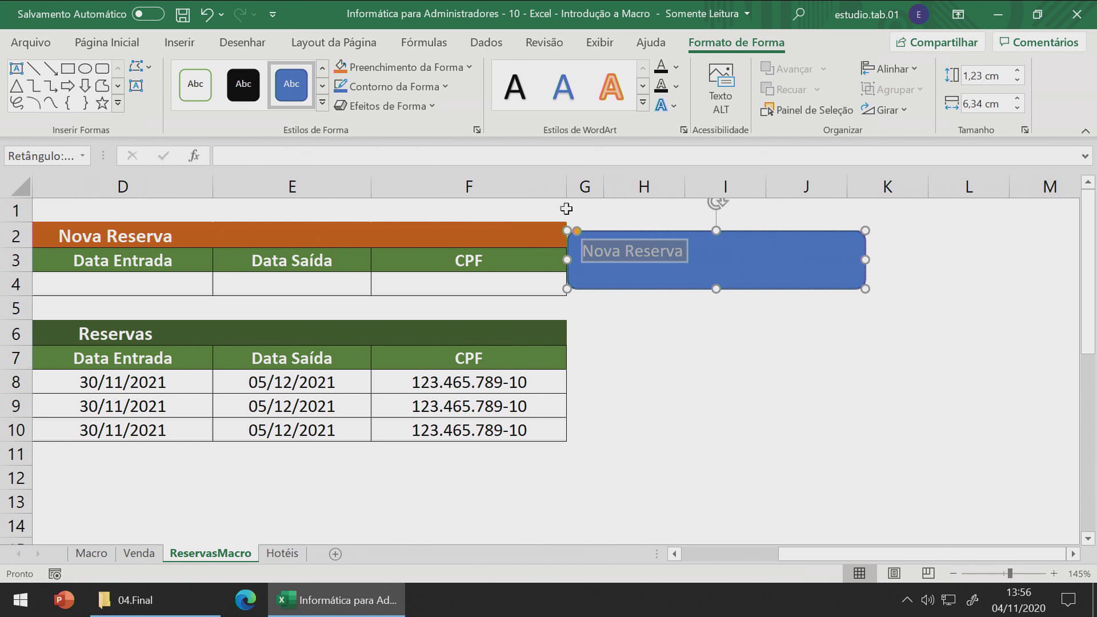
left_click(124, 45)
left_click(240, 75)
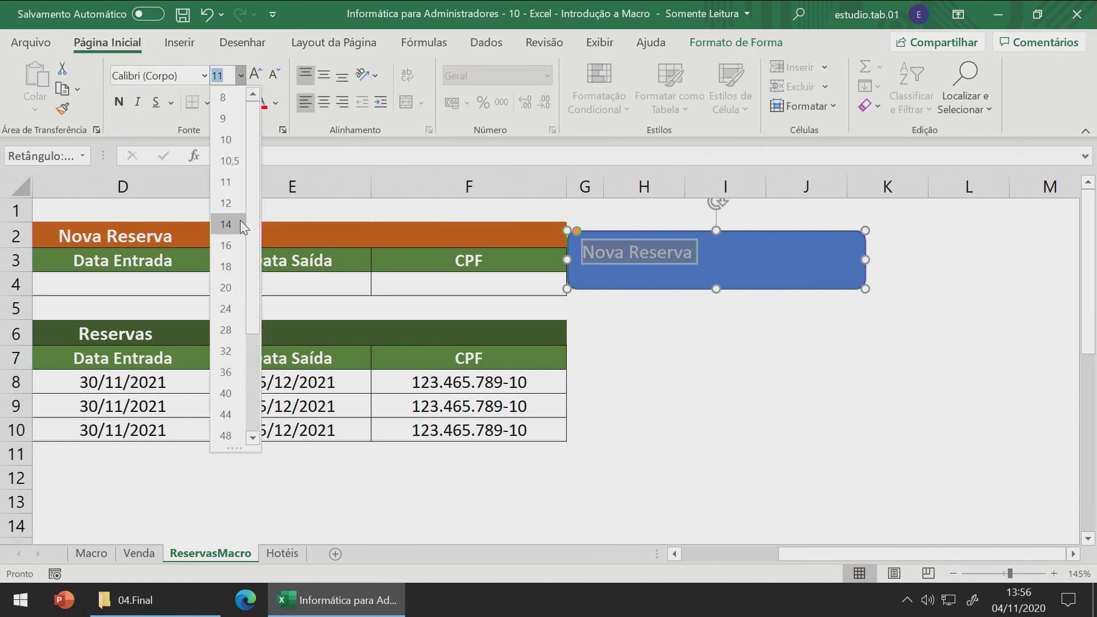
left_click(237, 245)
left_click(118, 101)
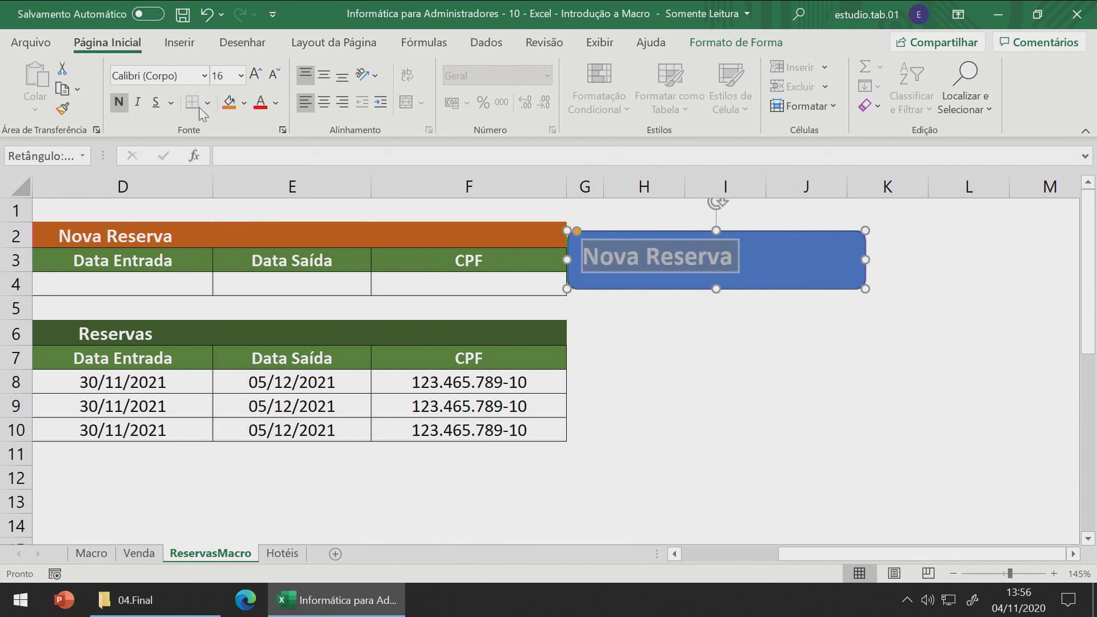
left_click(324, 101)
left_click(324, 75)
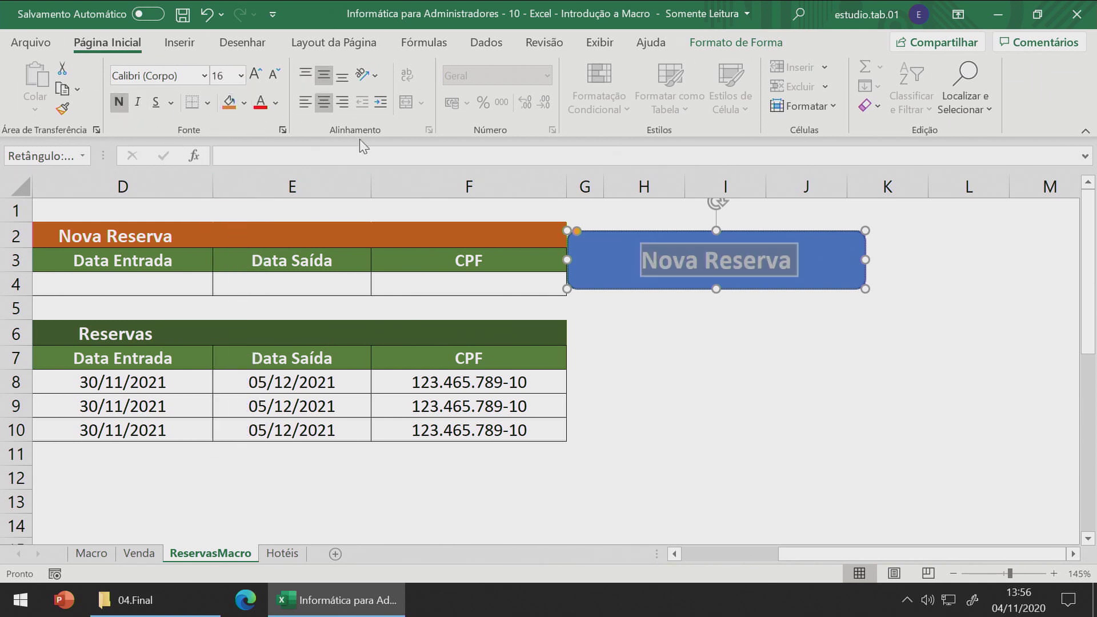
- Make the blue shape narrower and slightly taller, keeping its Nova Reserva label on one line
left_click_drag(865, 289, 747, 296)
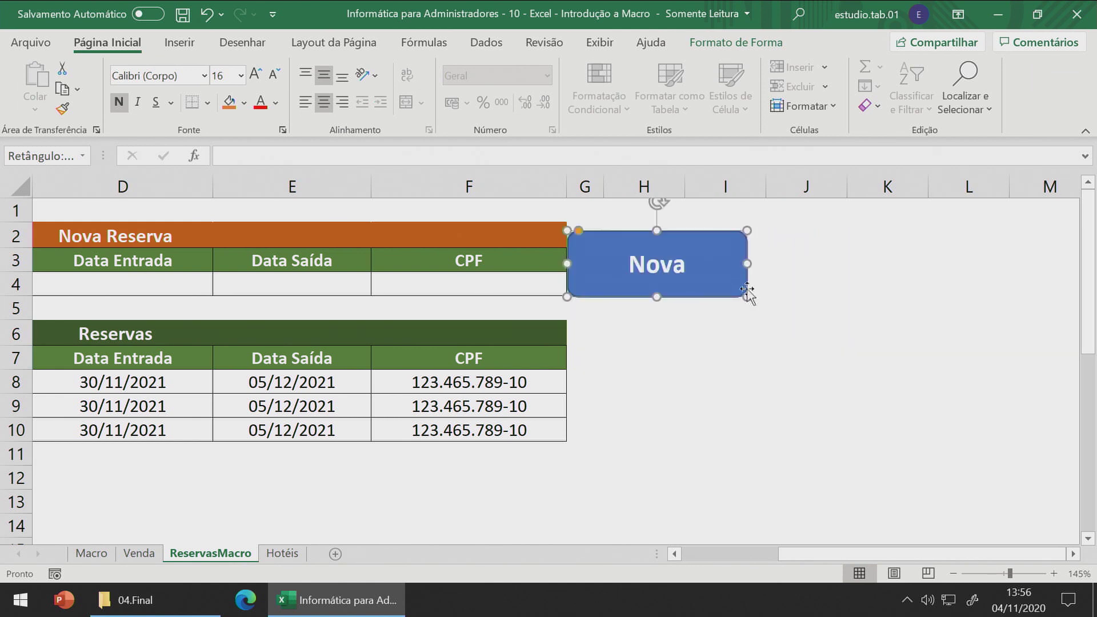
left_click_drag(748, 264, 772, 263)
left_click(689, 345)
- Assign the NovaReserva macro to the rounded rectangle and move the shape slightly away from the table
left_click(705, 243)
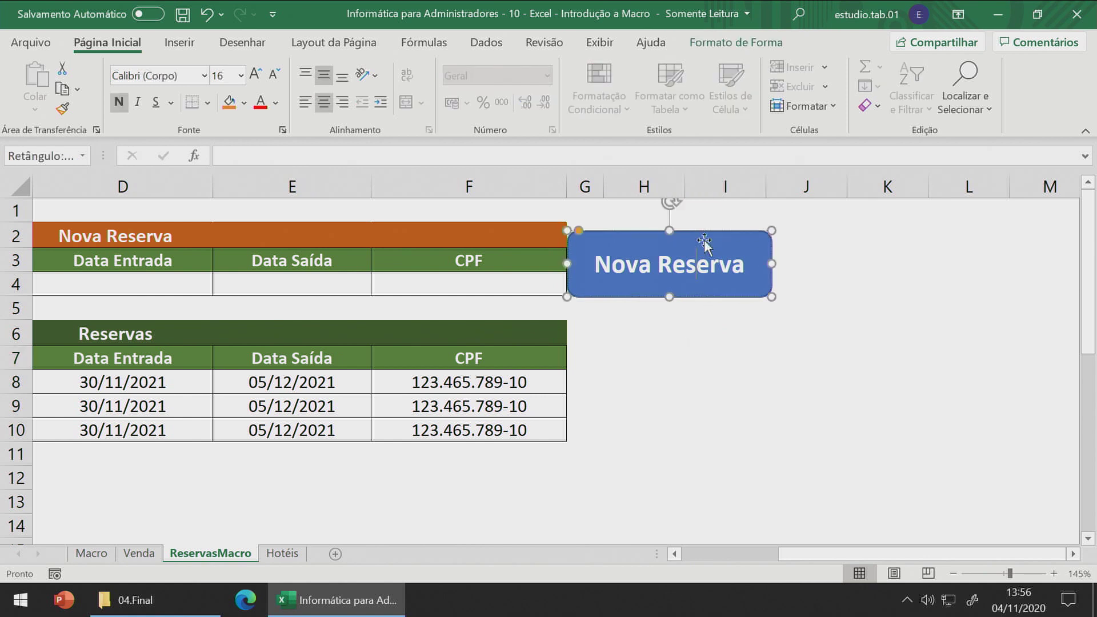
right_click(707, 247)
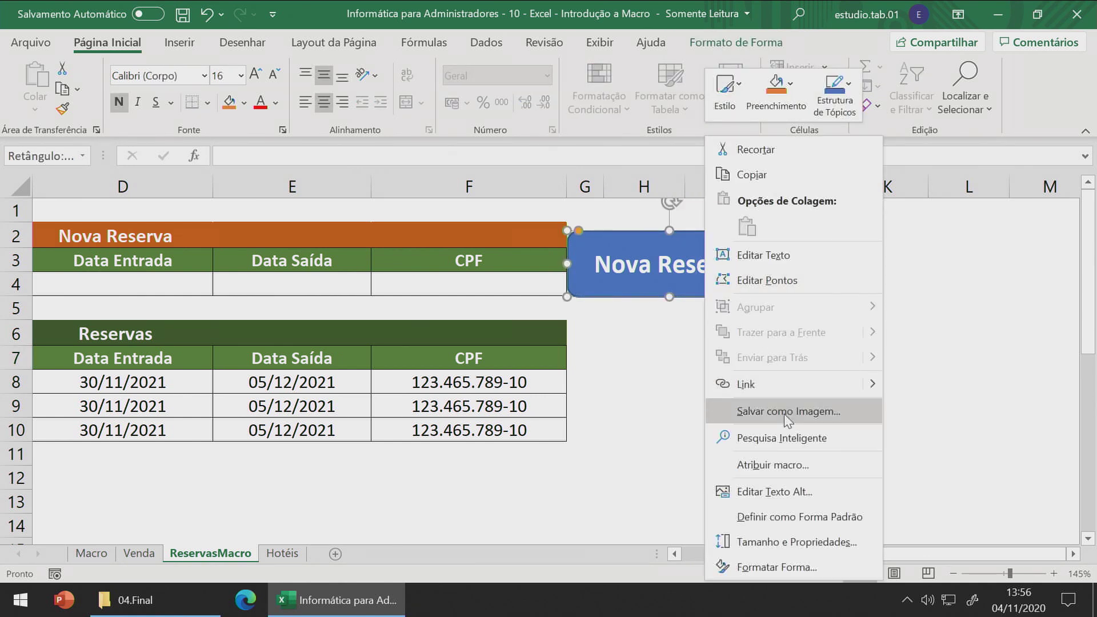
left_click(790, 468)
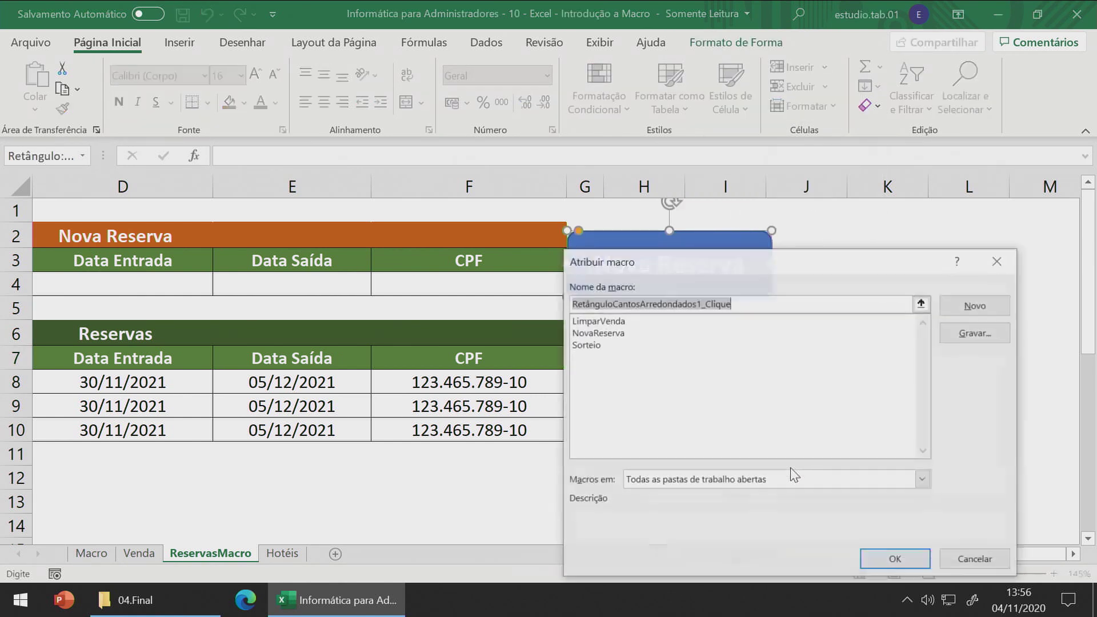
double_click(613, 334)
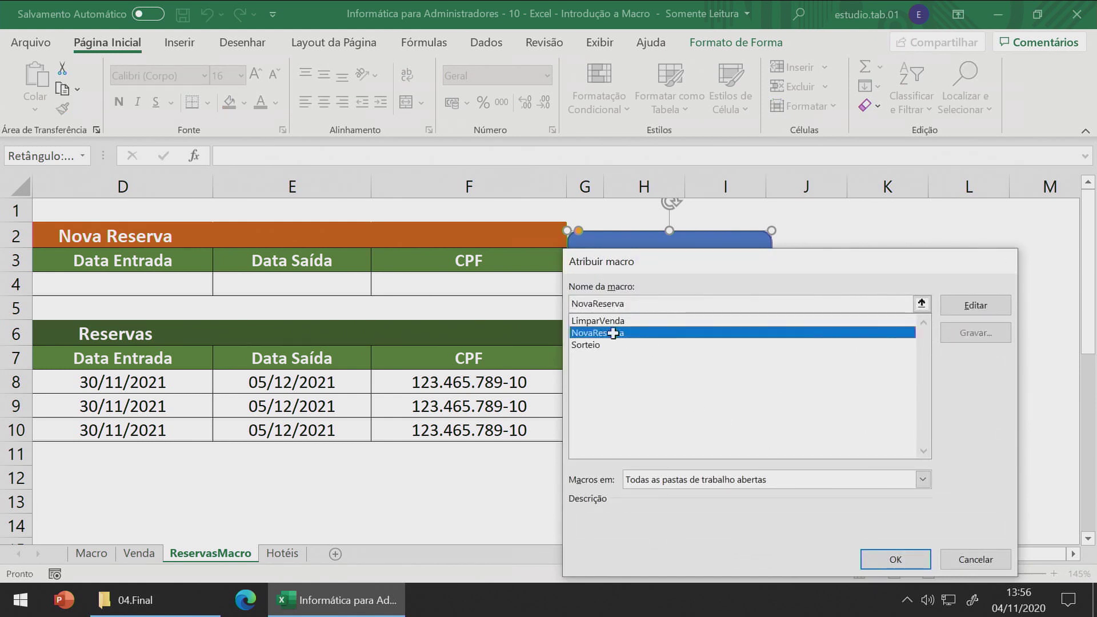
left_click_drag(682, 232, 707, 238)
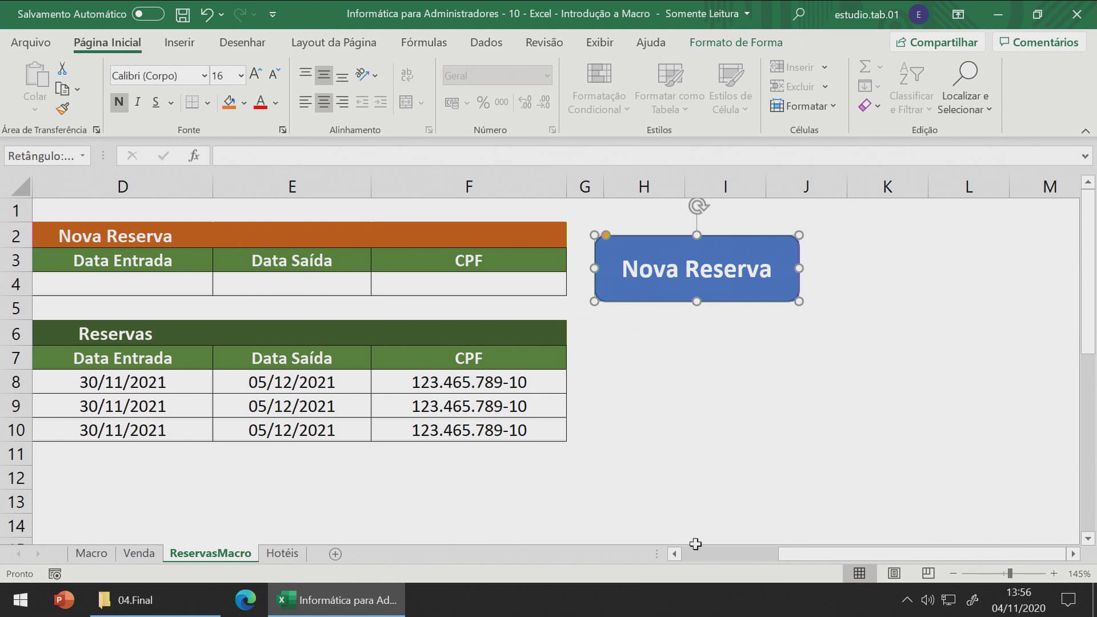
- Choose Ultra_Resort as the hotel in cell B4 of the Nova Reserva form
left_click_drag(820, 555, 621, 551)
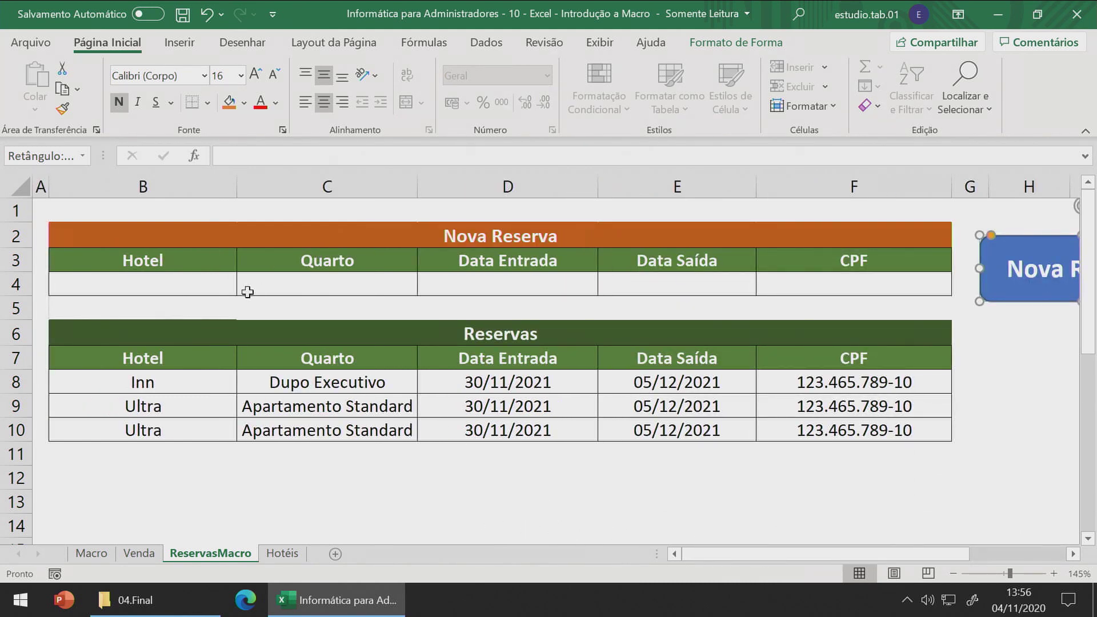
left_click(227, 289)
scroll(227, 290, "down", 2)
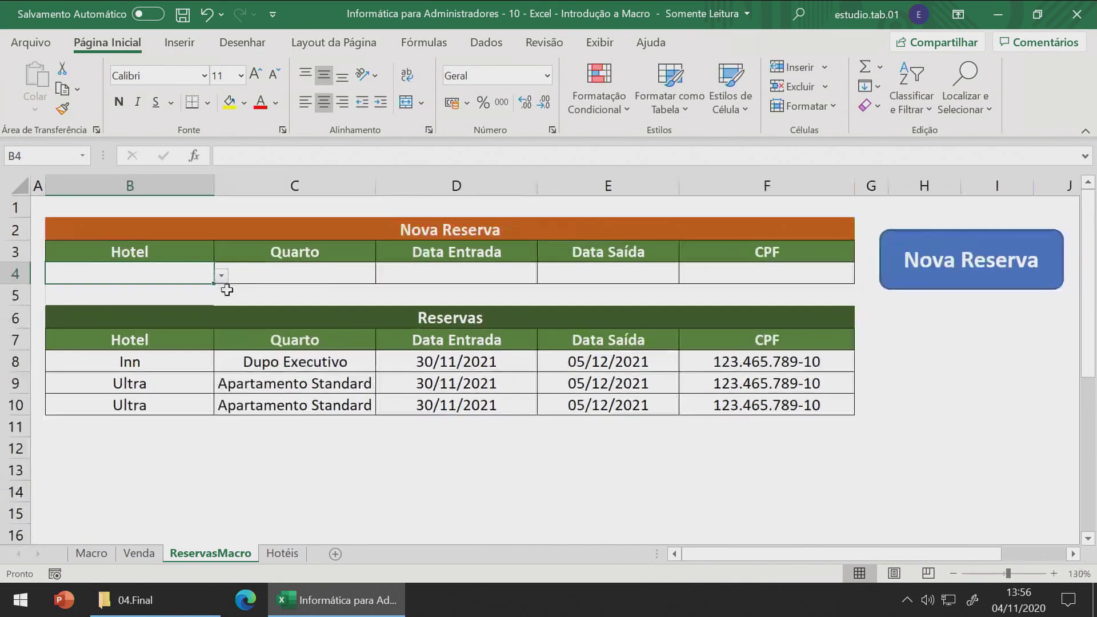
scroll(227, 290, "up", 1)
left_click(222, 275)
left_click(198, 308)
left_click(216, 287)
left_click(212, 277)
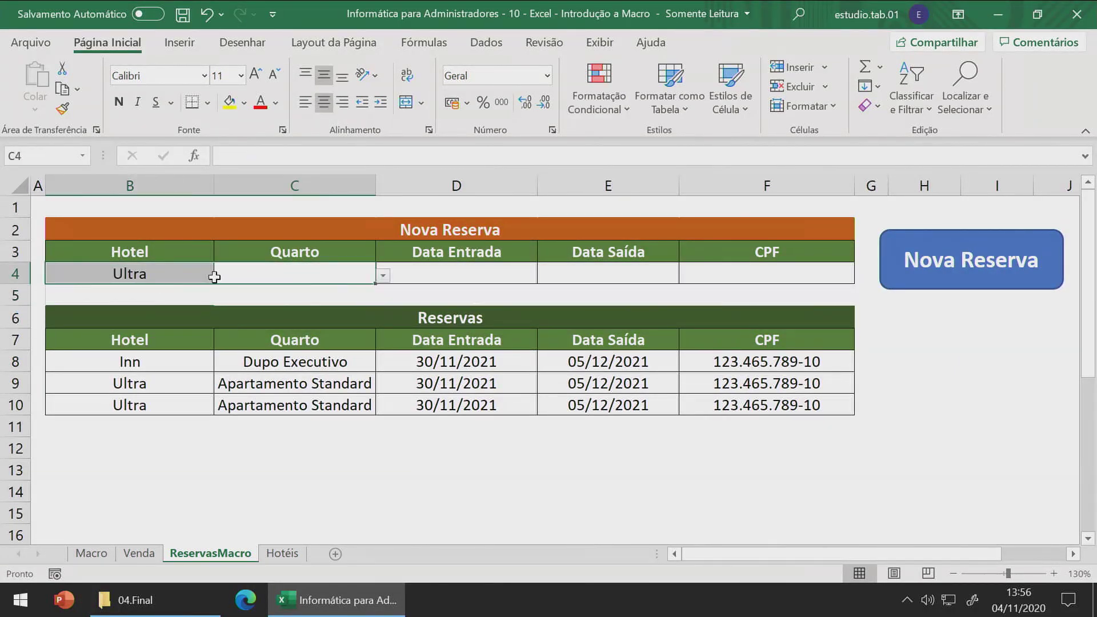
left_click(209, 275)
left_click(221, 275)
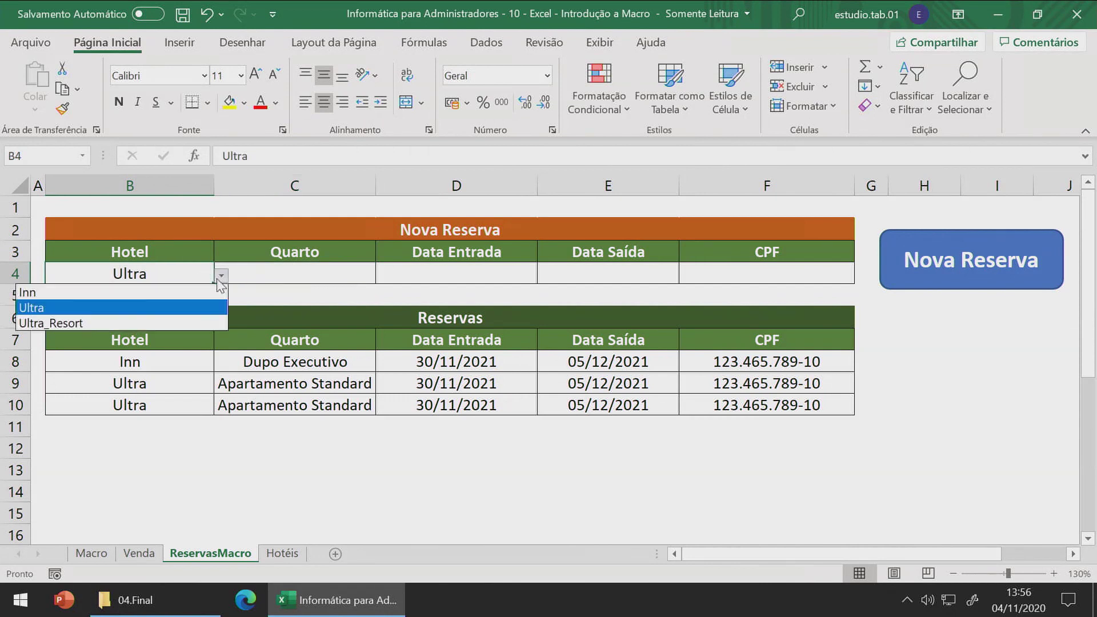
left_click(206, 323)
- Choose the Premium Casal - Vista Piscina room in cell C4
left_click(302, 273)
left_click(382, 275)
left_click(368, 320)
- Set Data Entrada to 25/11/2022 and Data Saída to 10/01/2023 in the Nova Reserva row
left_click(441, 279)
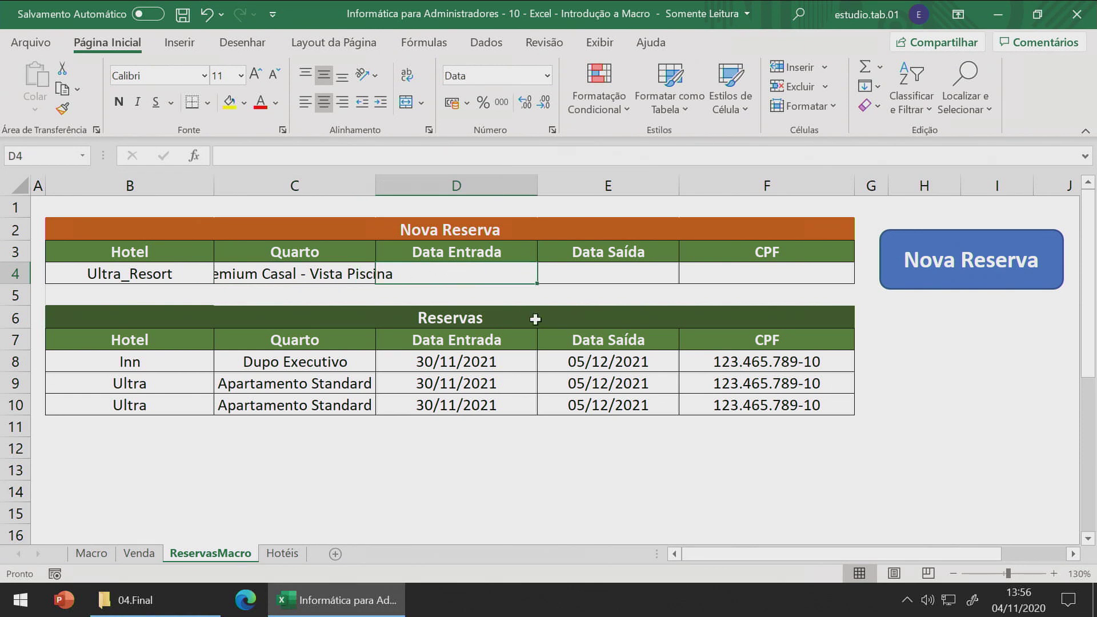
type("25/")
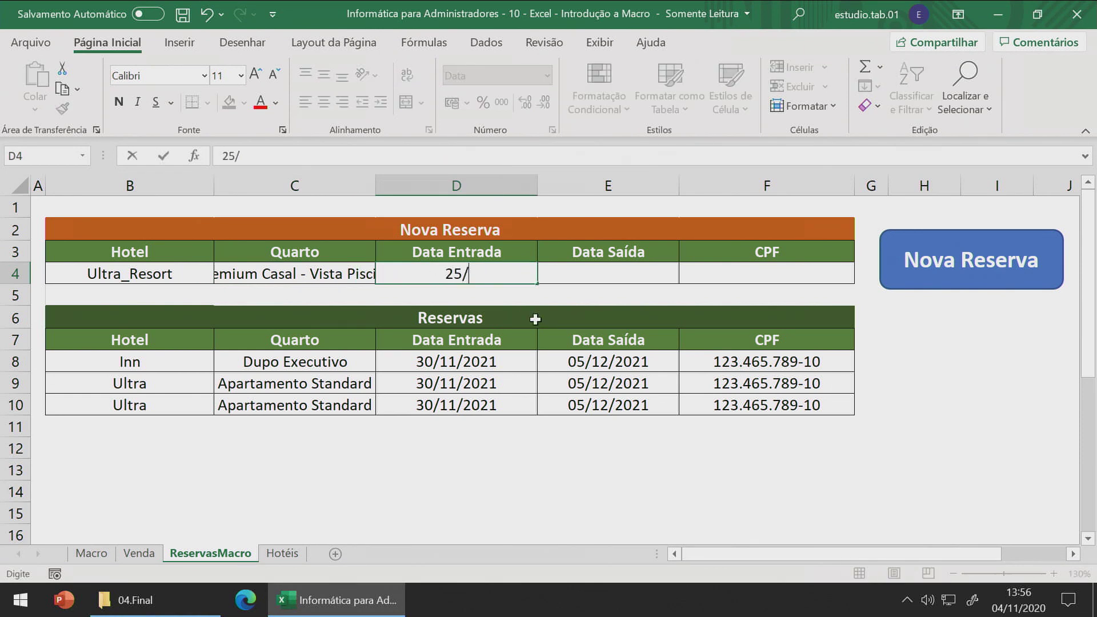
type("11/20")
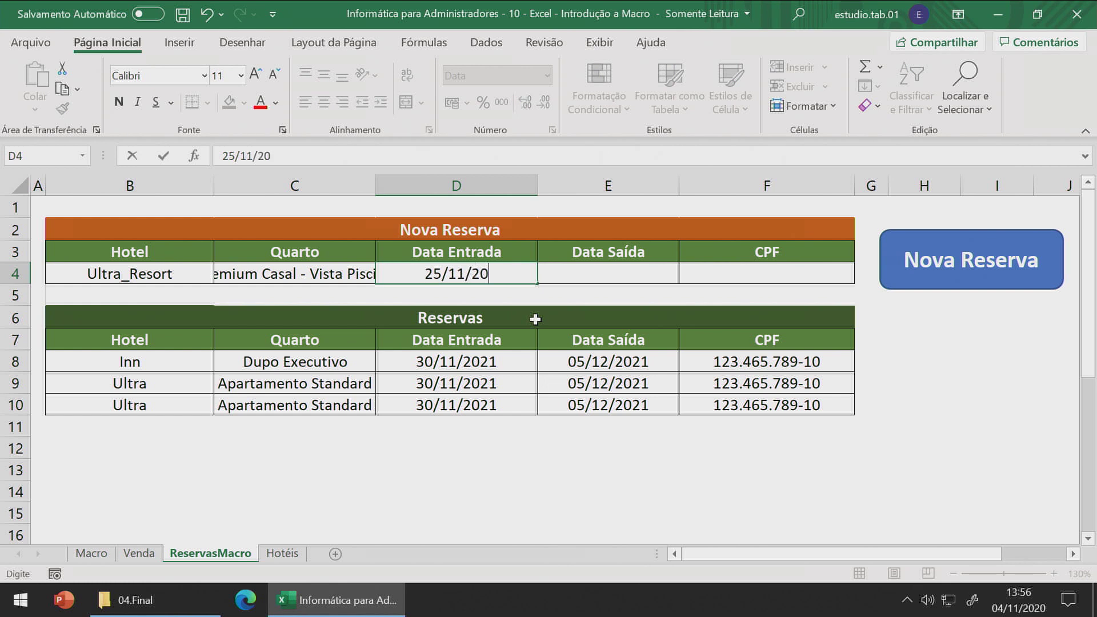
type("22")
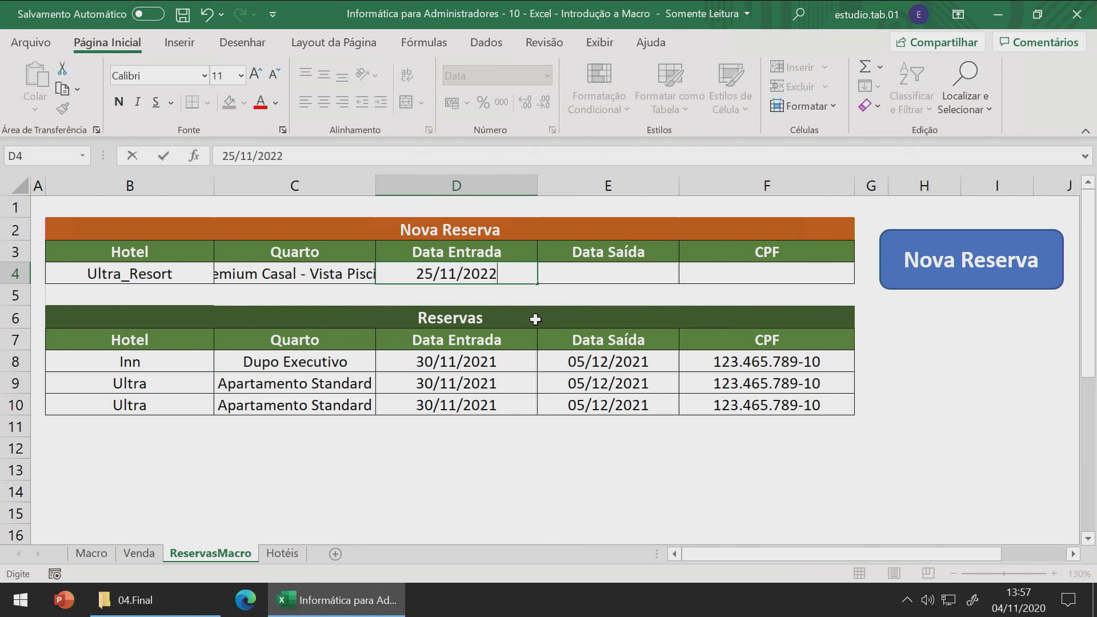
left_click(568, 280)
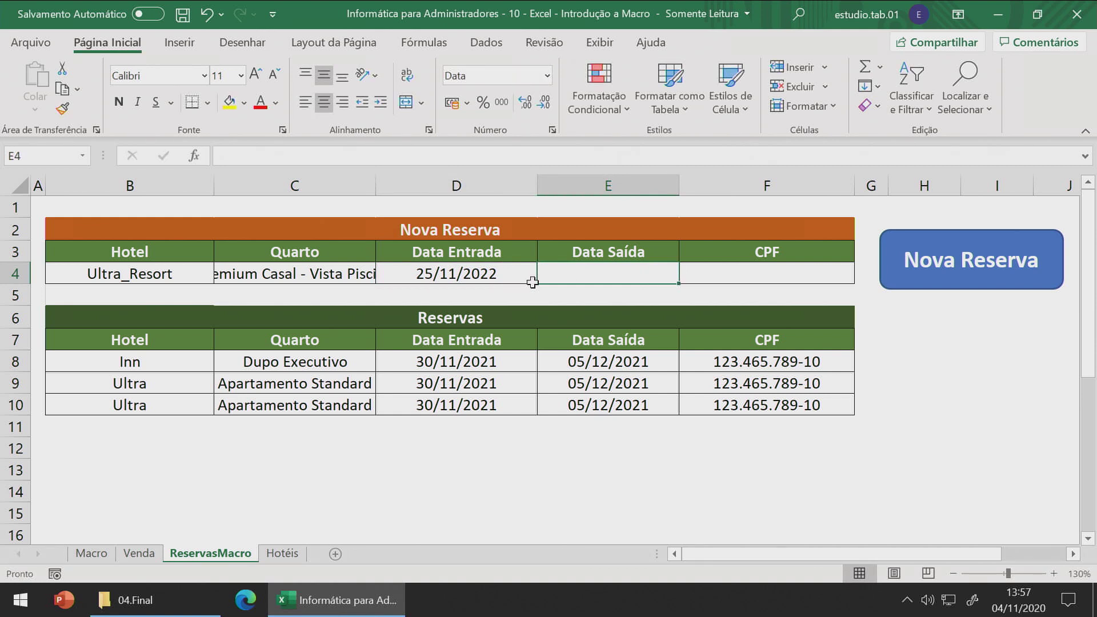
type("10/01/2023")
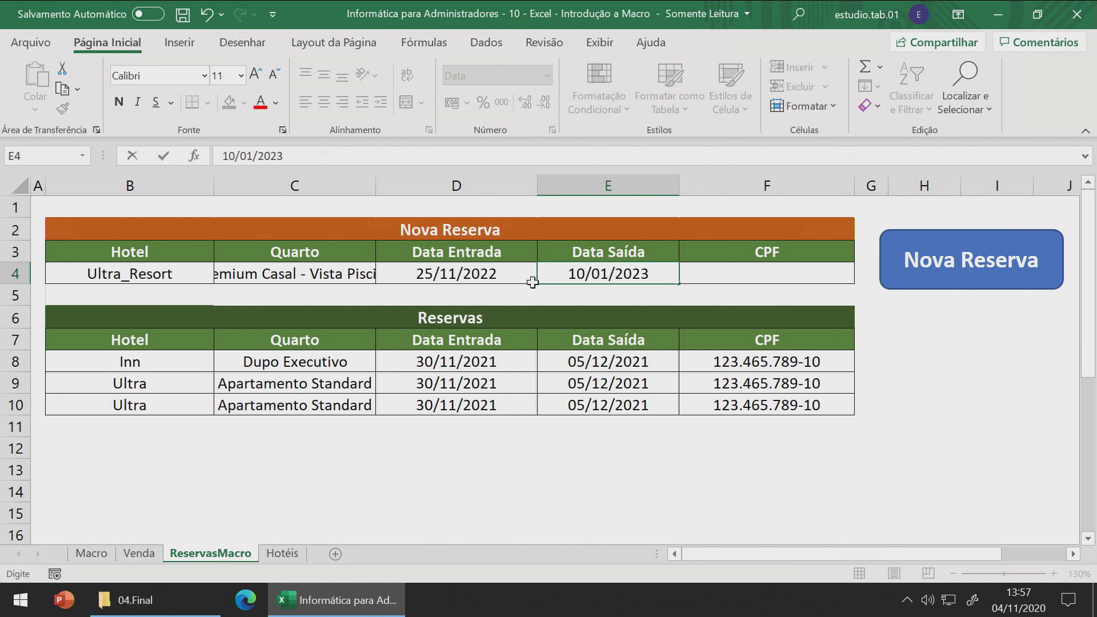
- Enter the guest's CPF number in F4 and run the Nova Reserva button's macro to add the booking to Reservas
left_click(703, 275)
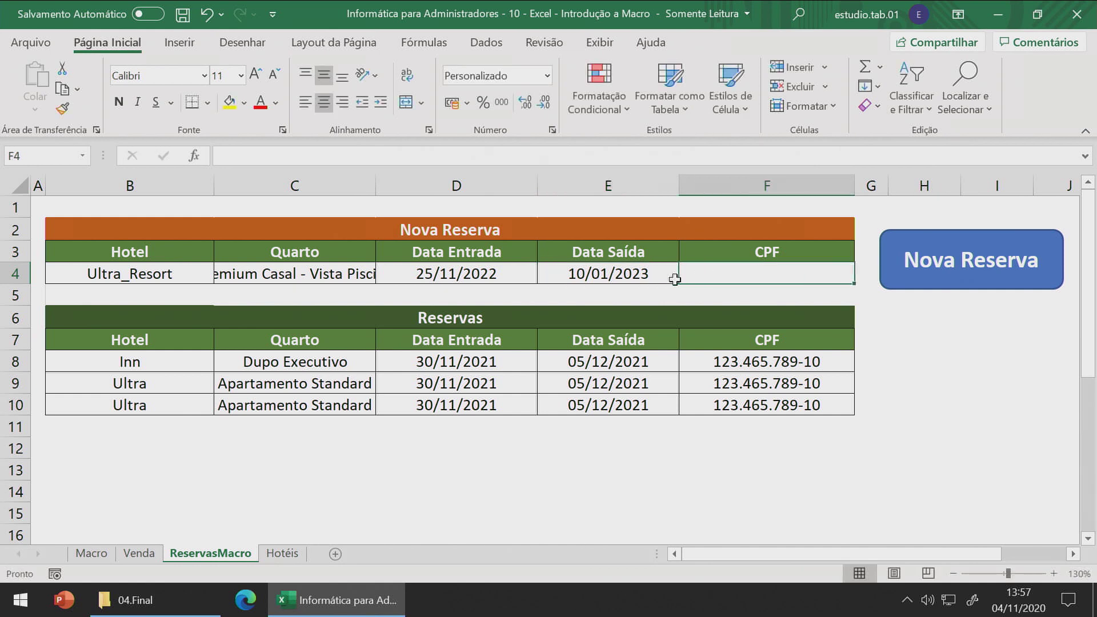
type("1326549")
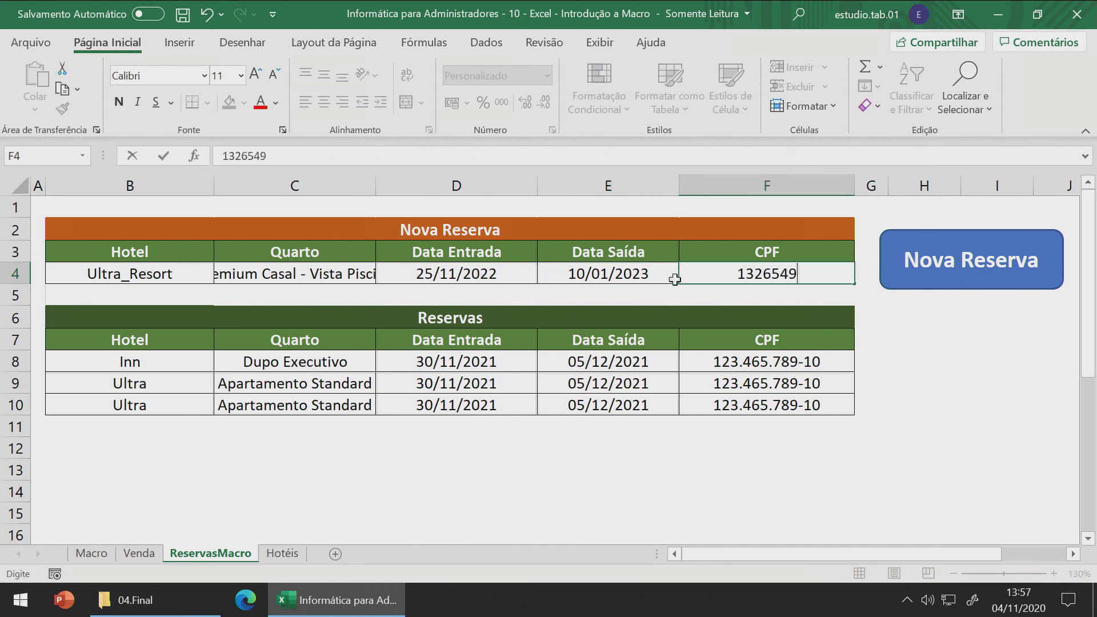
type("8789")
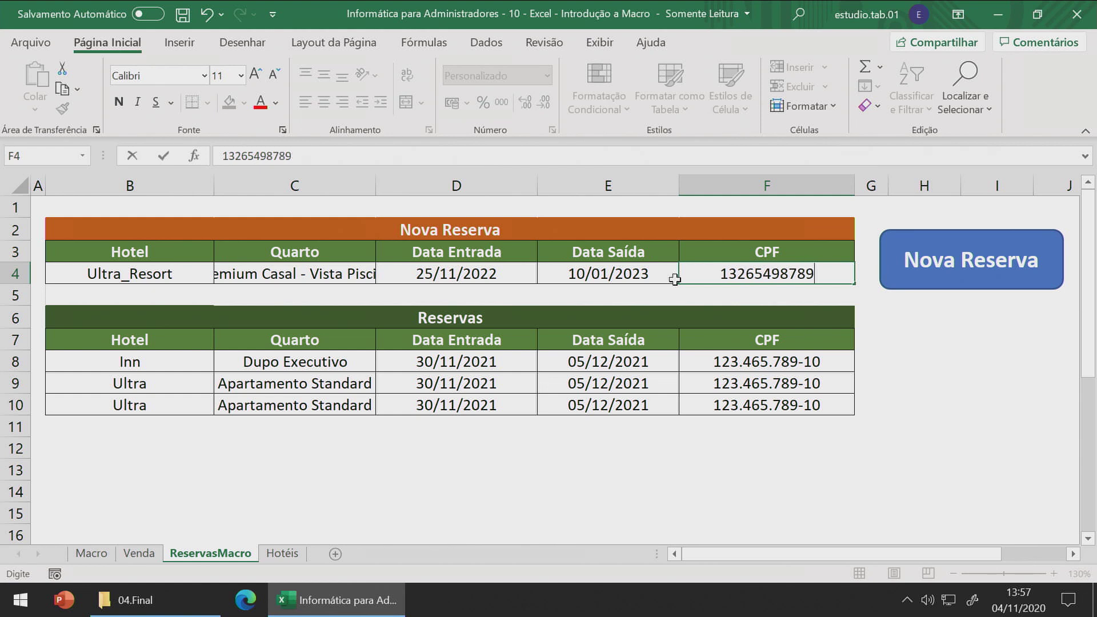
key("Return")
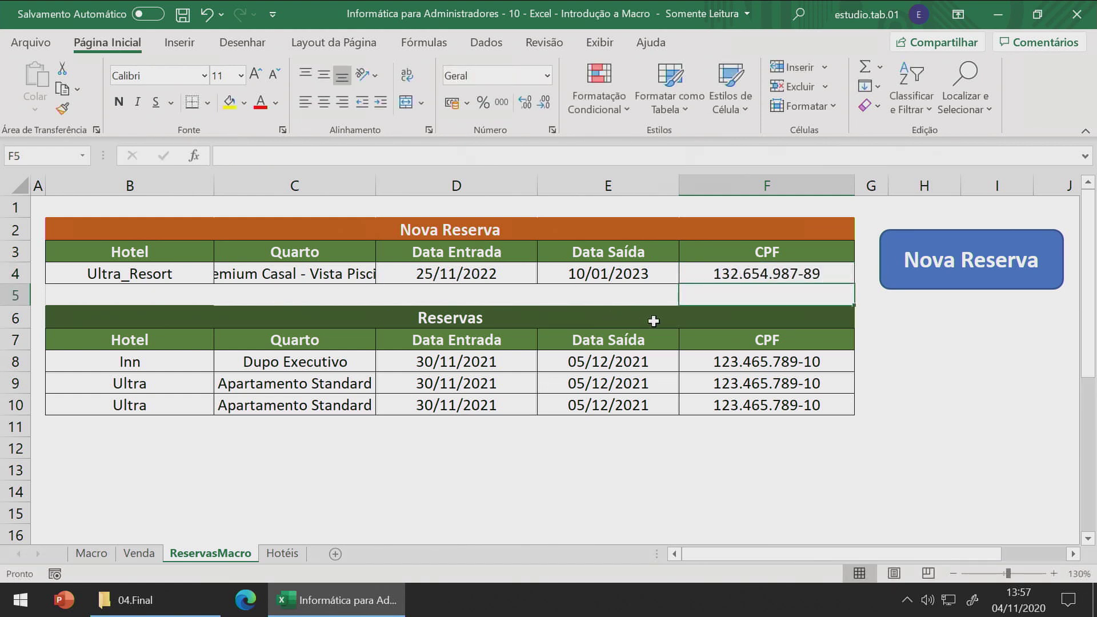
left_click(926, 277)
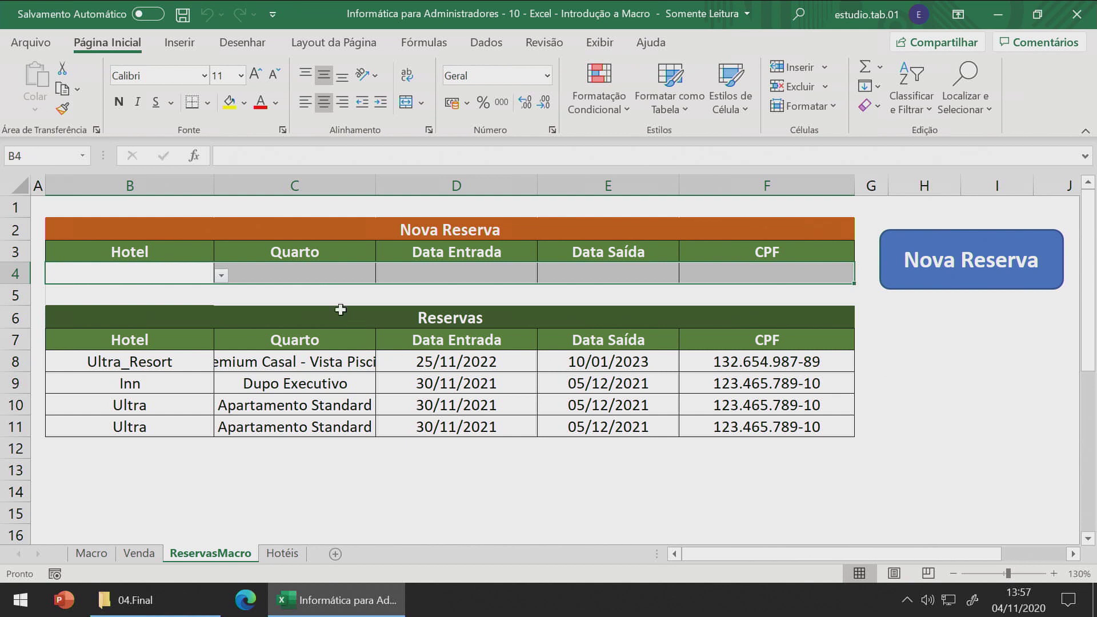
left_click(142, 266)
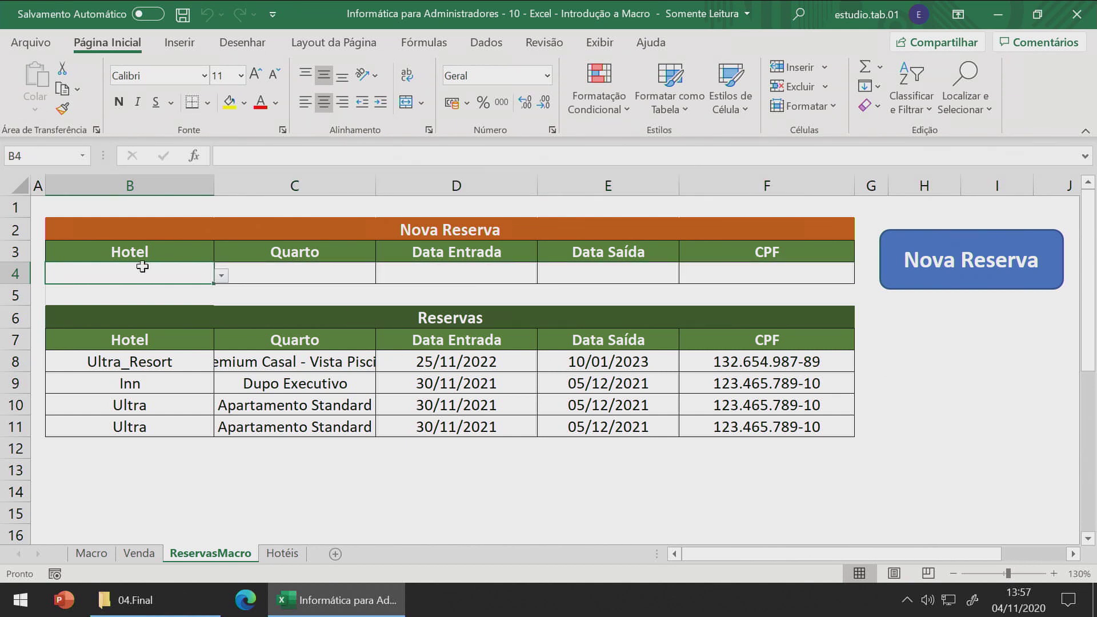